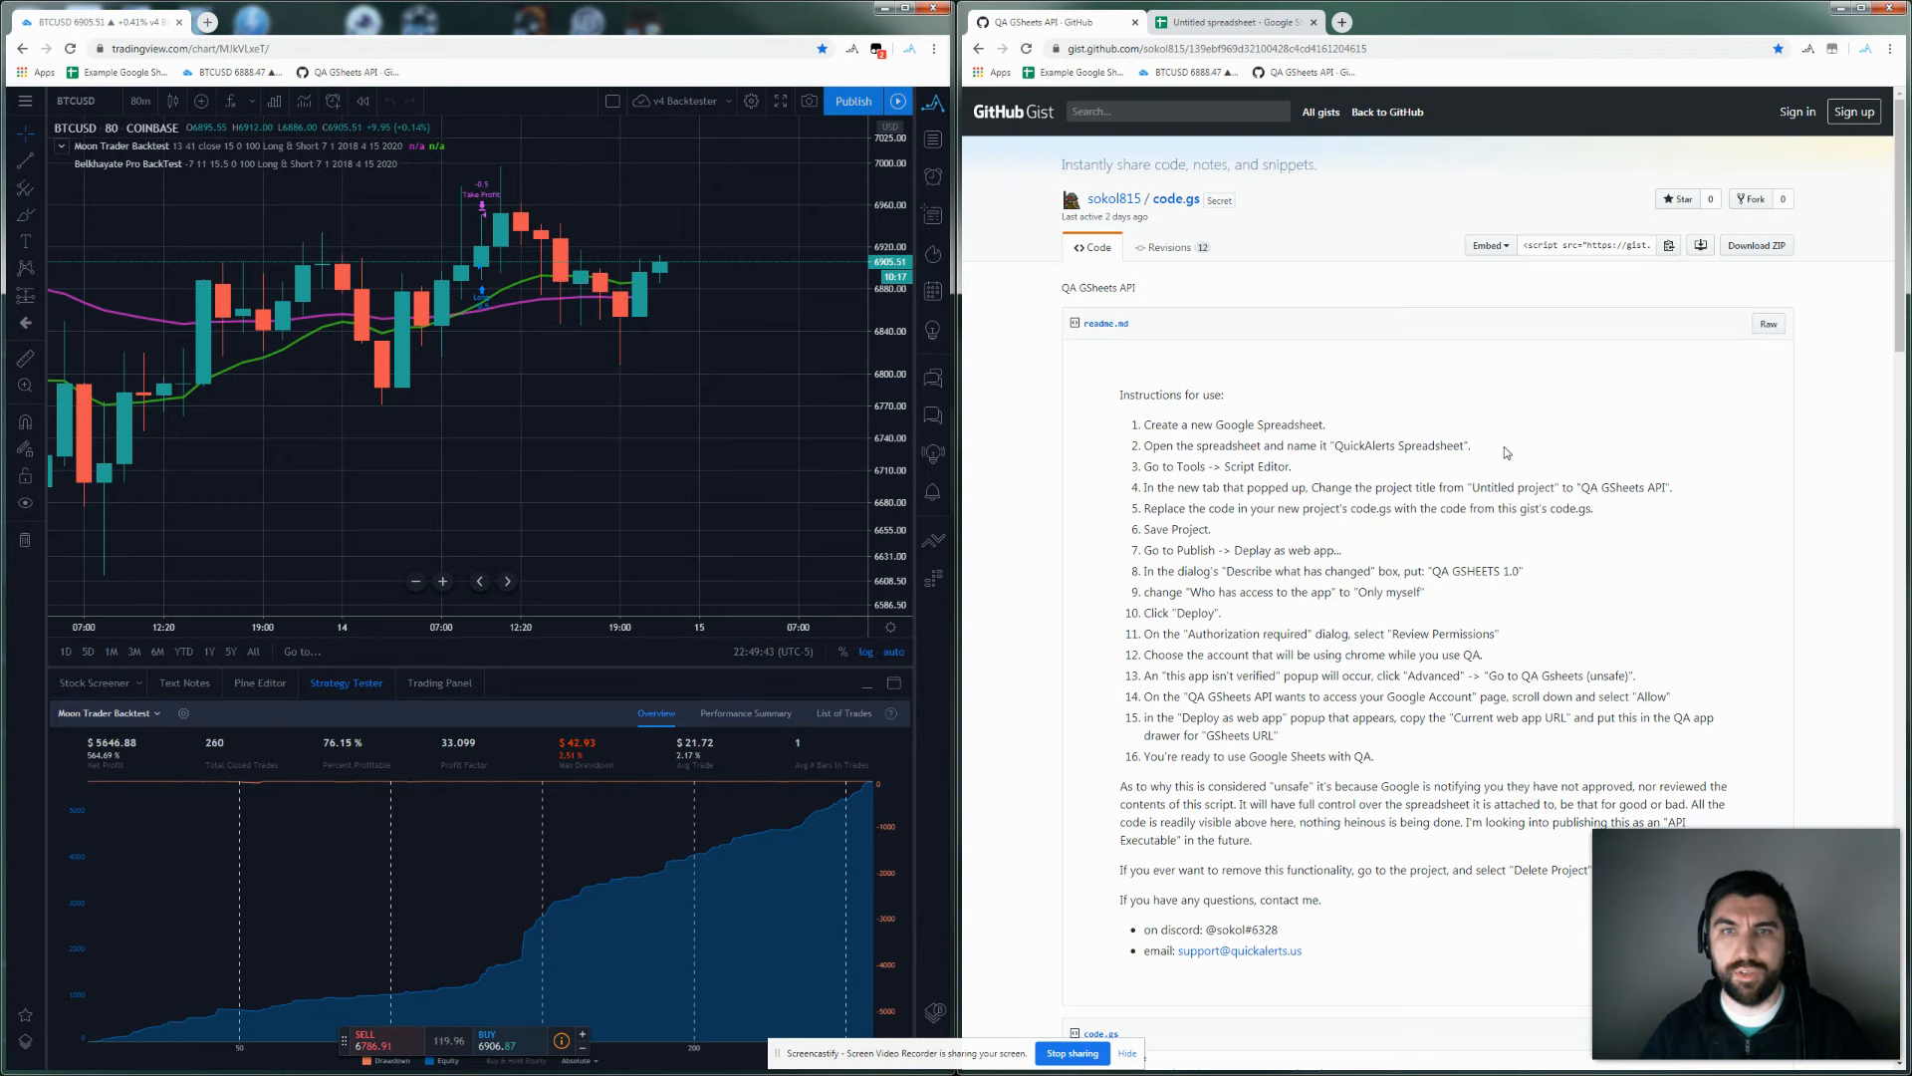
Skim the gist's QA GSheets API setup instructions and bring up the QuickAlerts App Drawer on the chart.
scroll(1170, 450, "down", 5)
scroll(1170, 450, "up", 4)
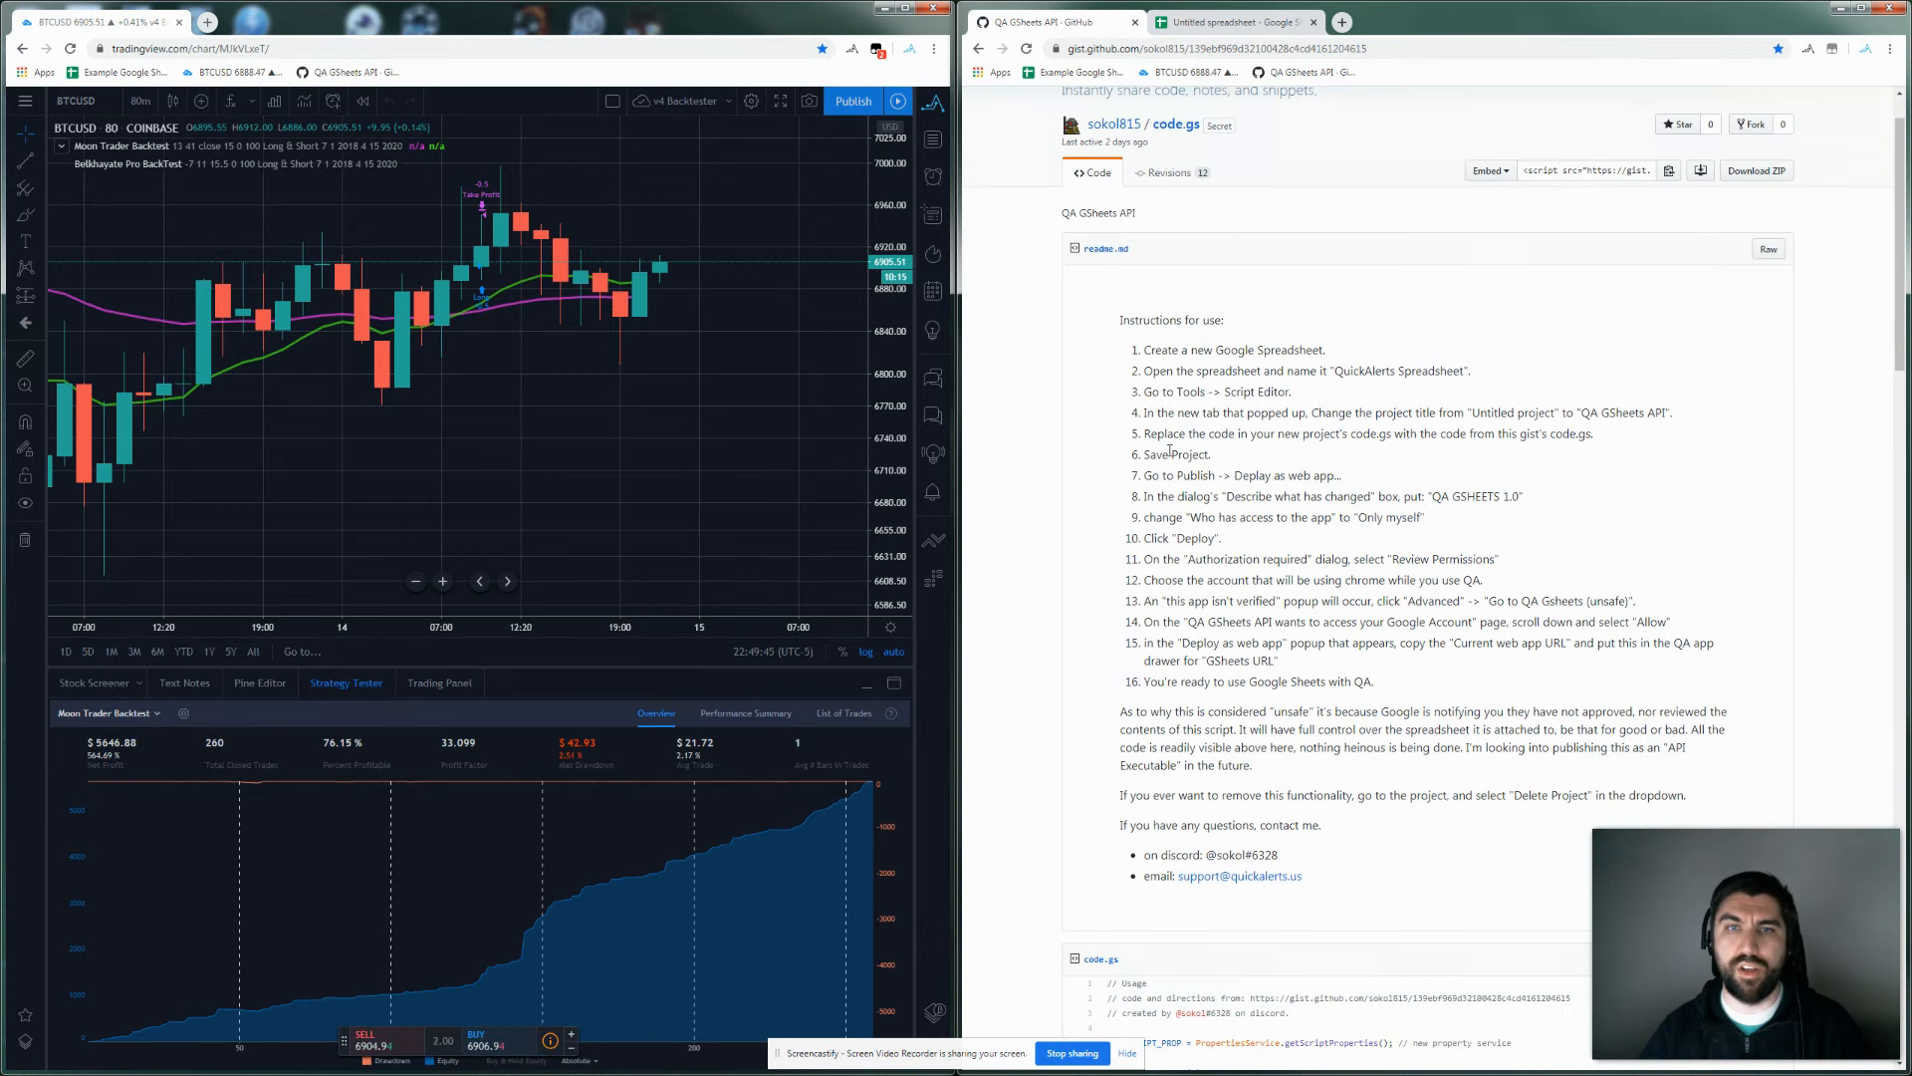
left_click(934, 103)
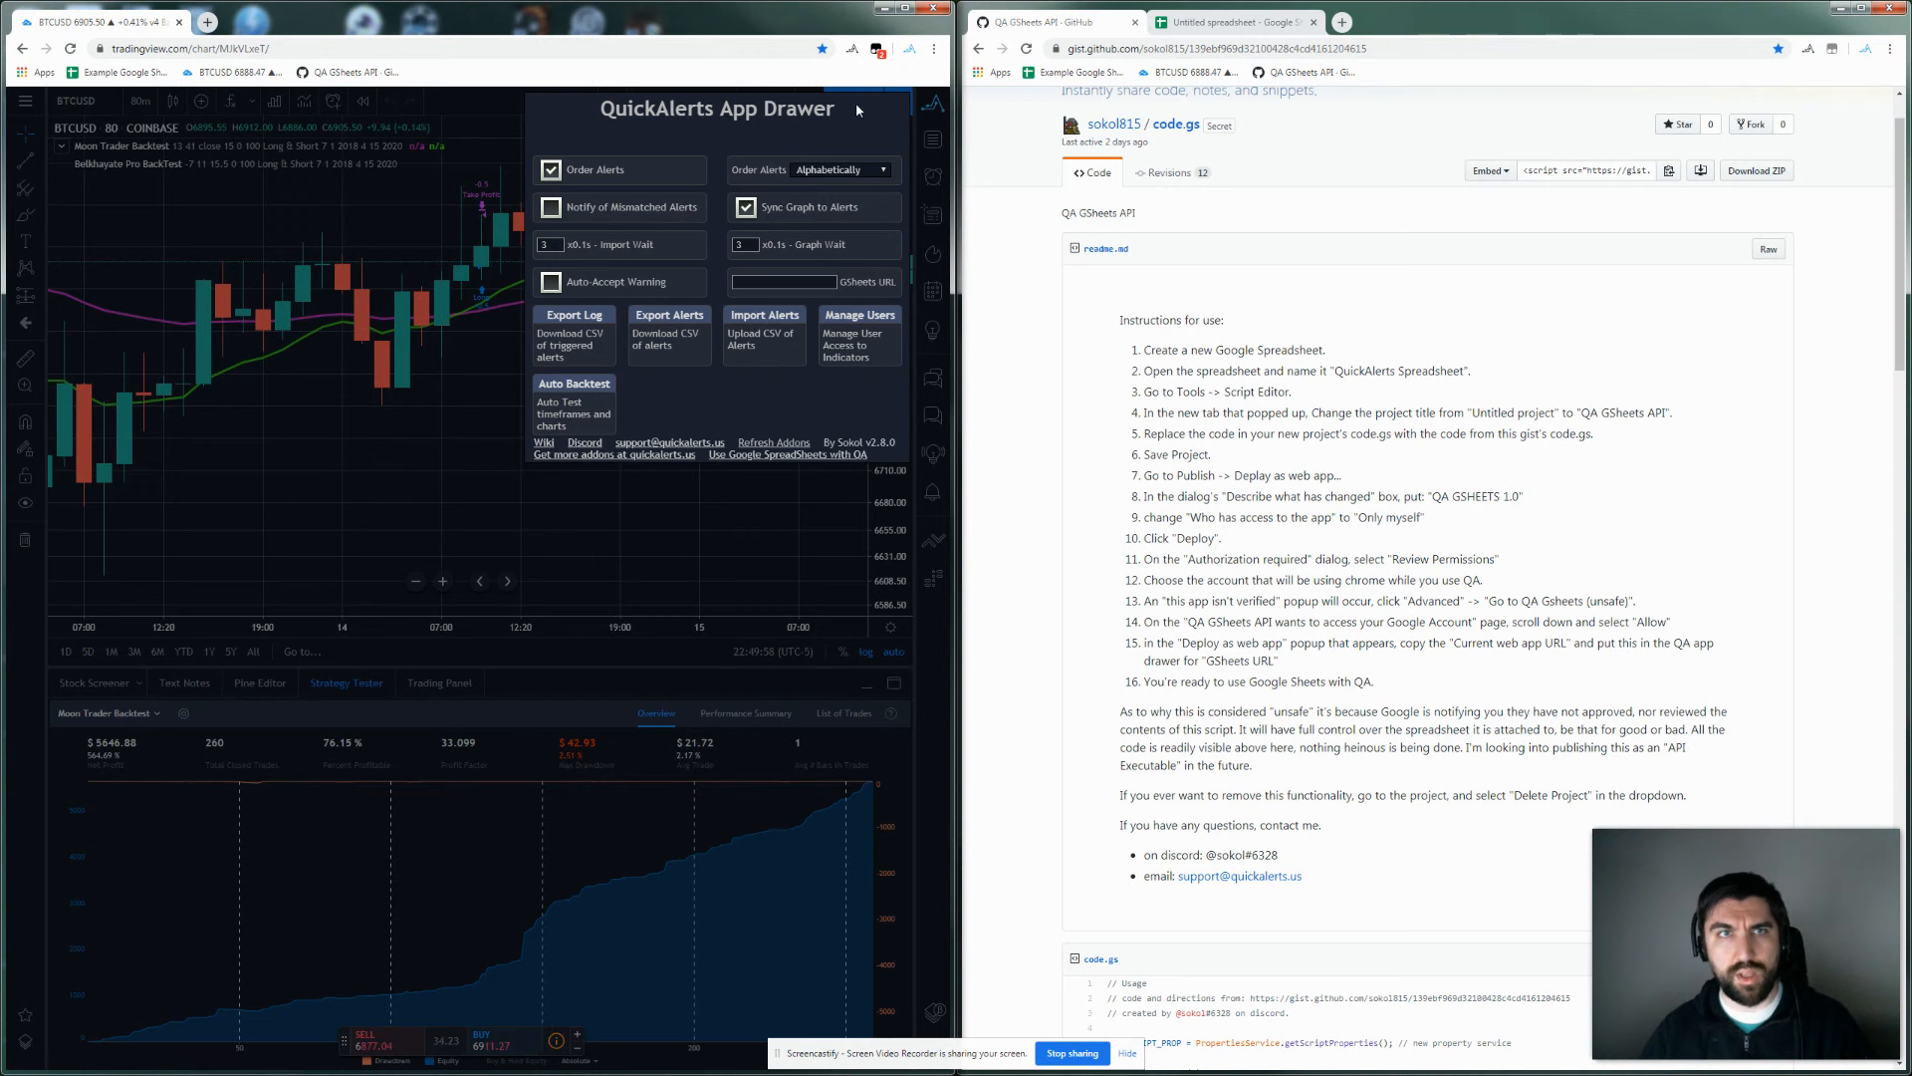
Close the QuickAlerts App Drawer and bring the blank Untitled spreadsheet into view.
left_click(934, 103)
left_click(1235, 22)
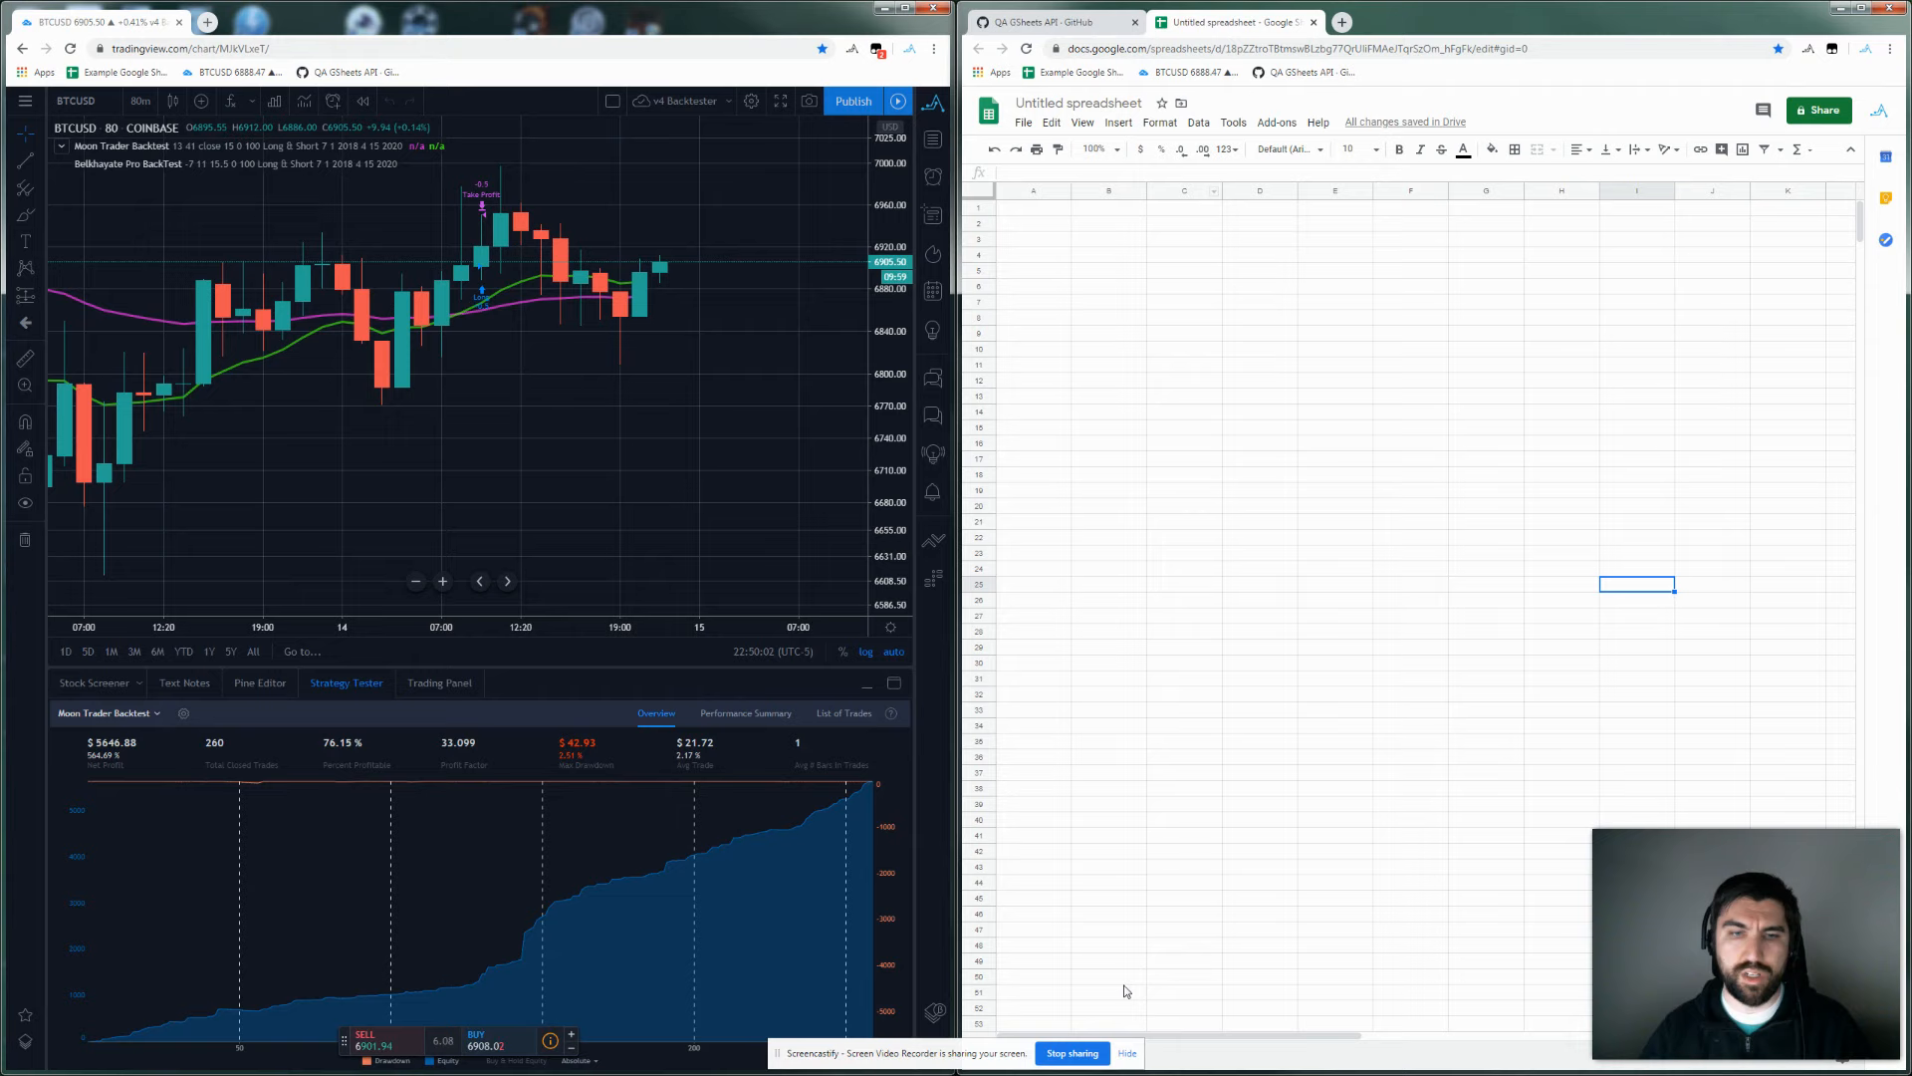
Create a script project via Tools > Script editor and rename the spreadsheet 'QA GoogleSheet'.
left_click(1233, 124)
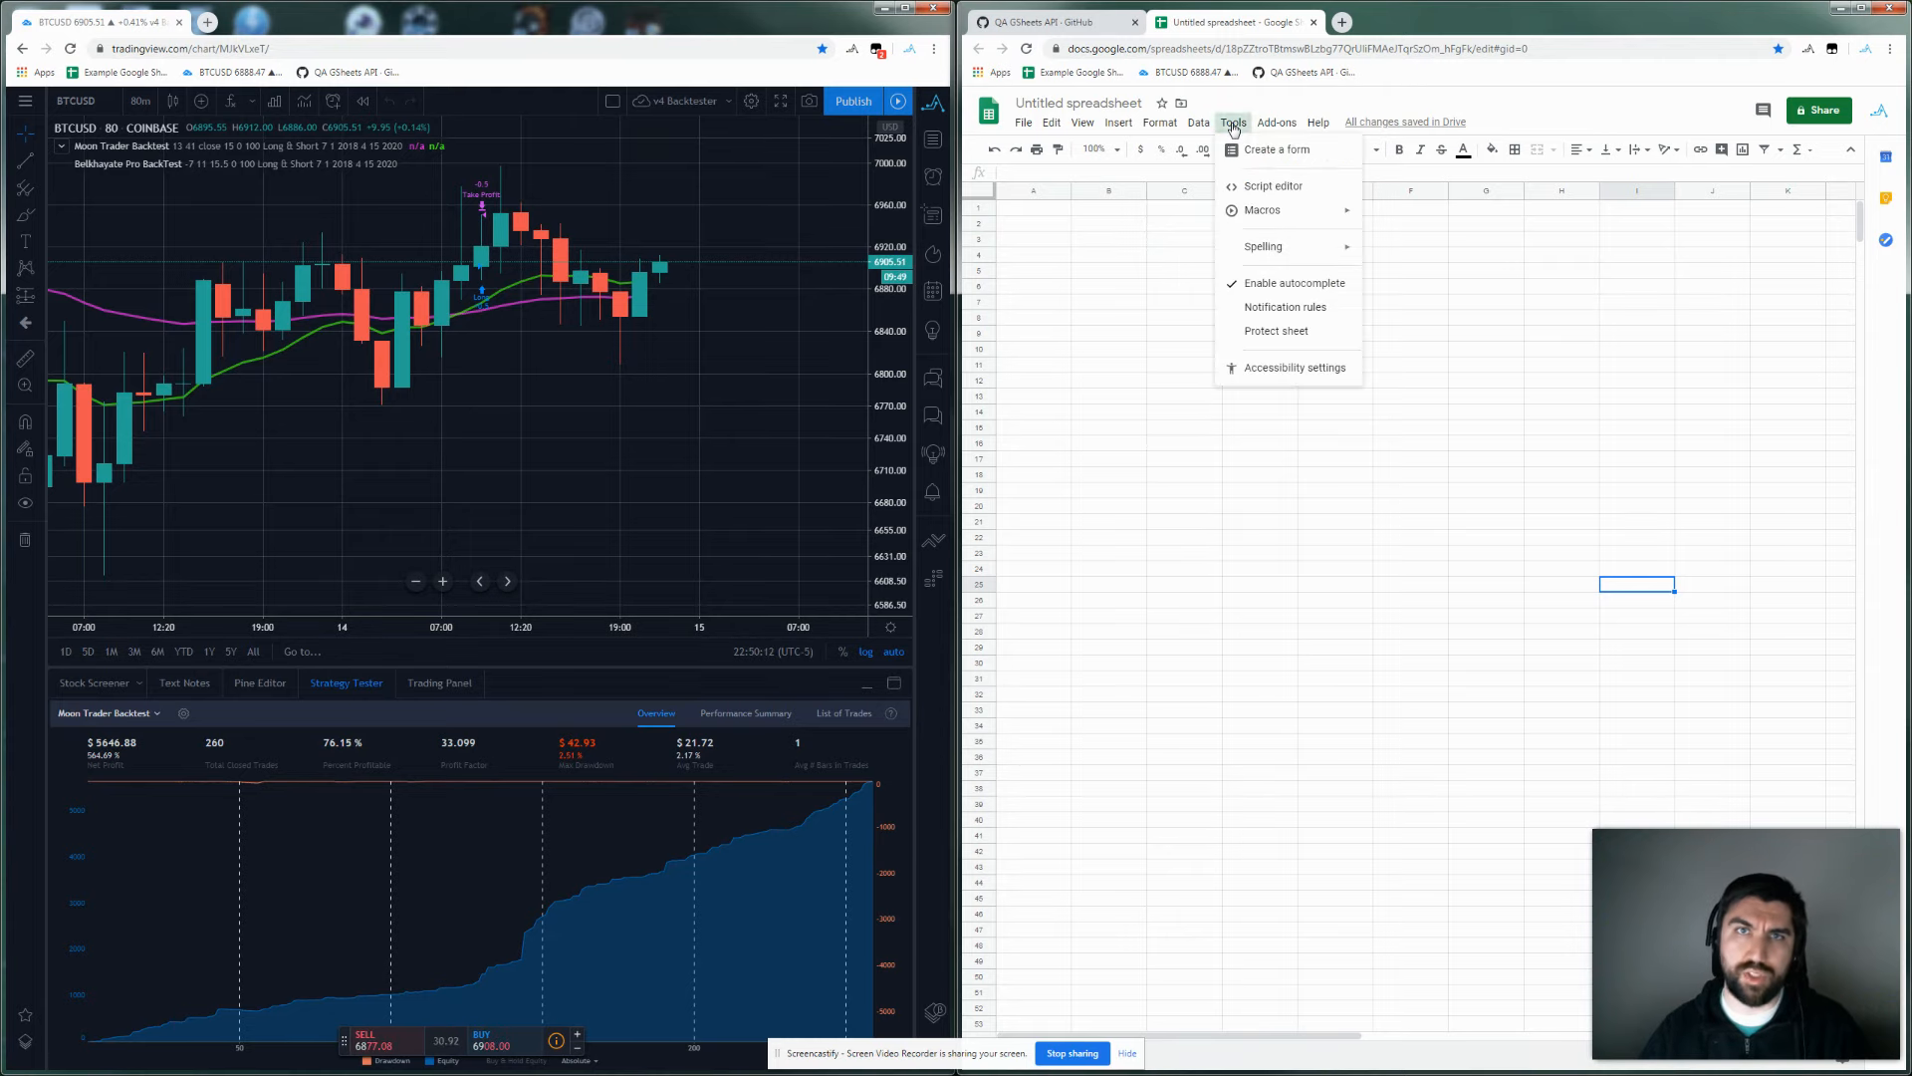
left_click(1255, 188)
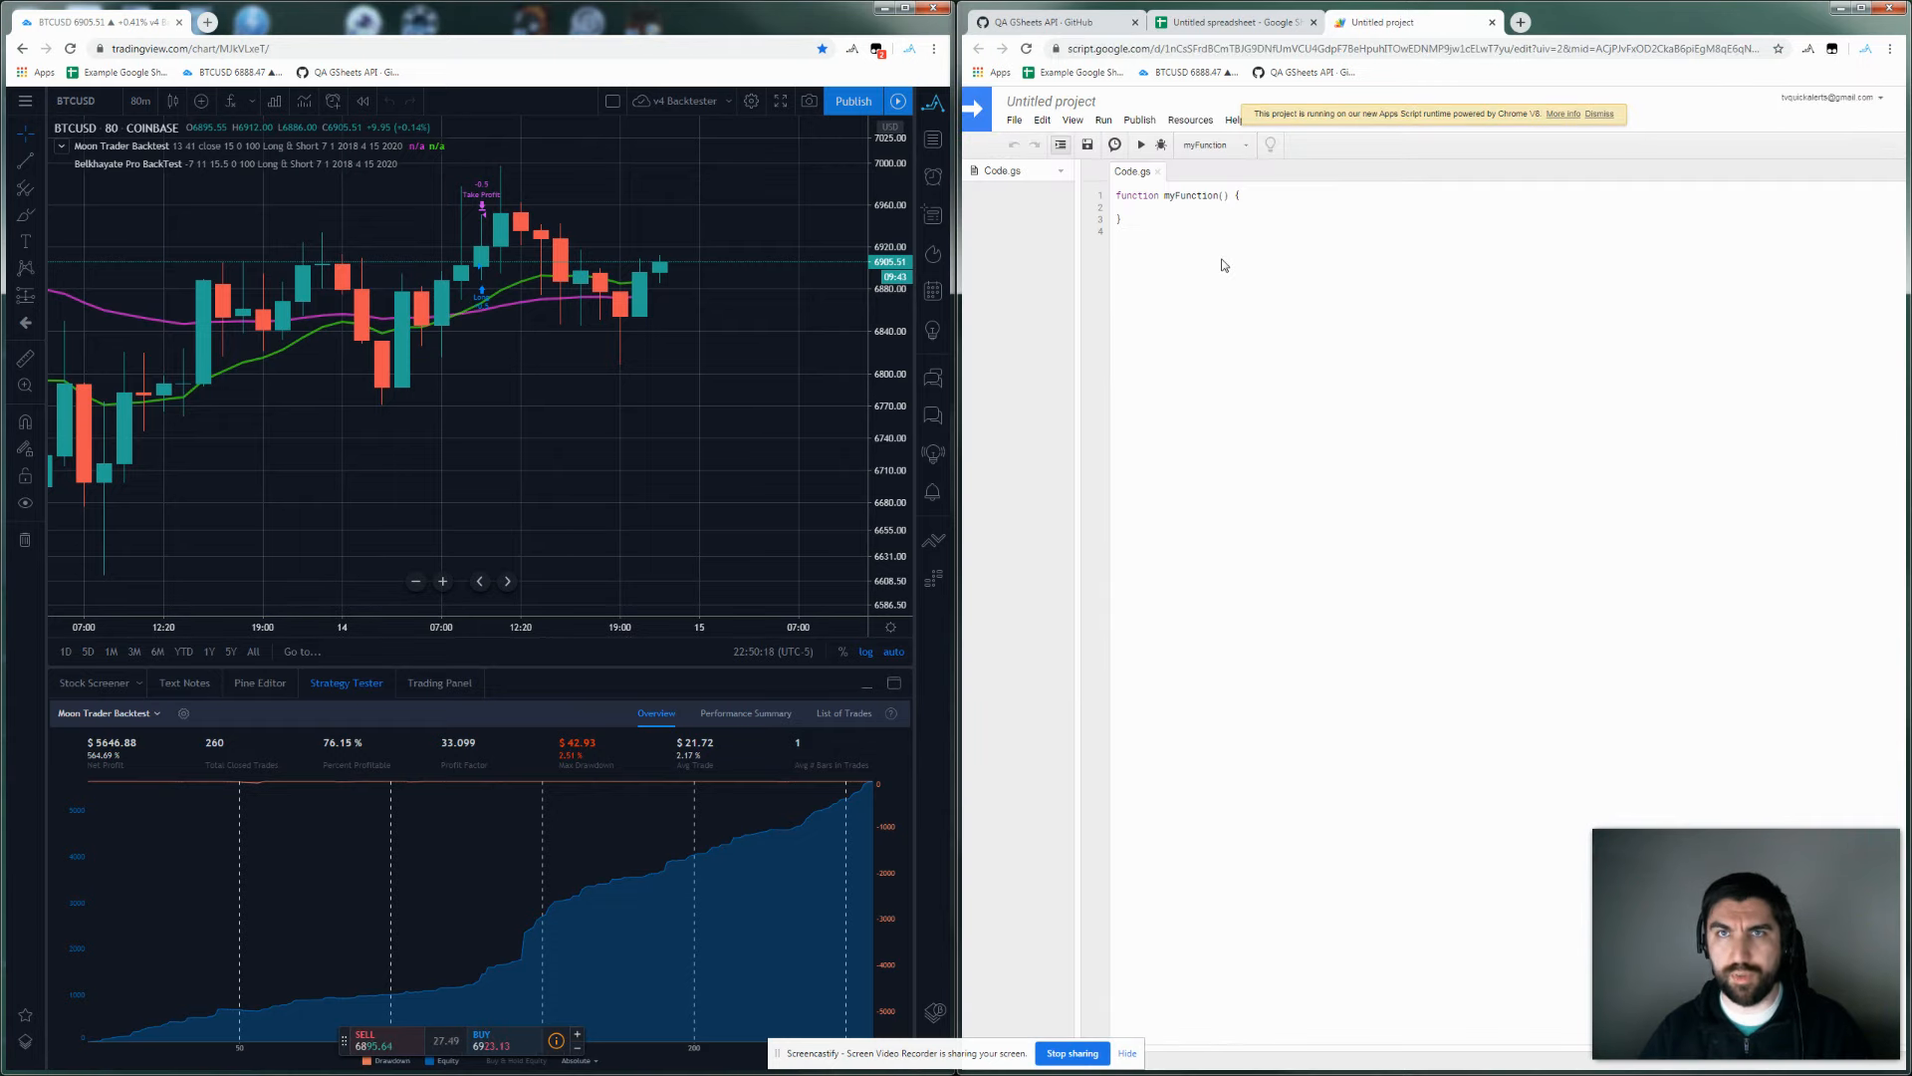
left_click(1214, 30)
left_click(1082, 104)
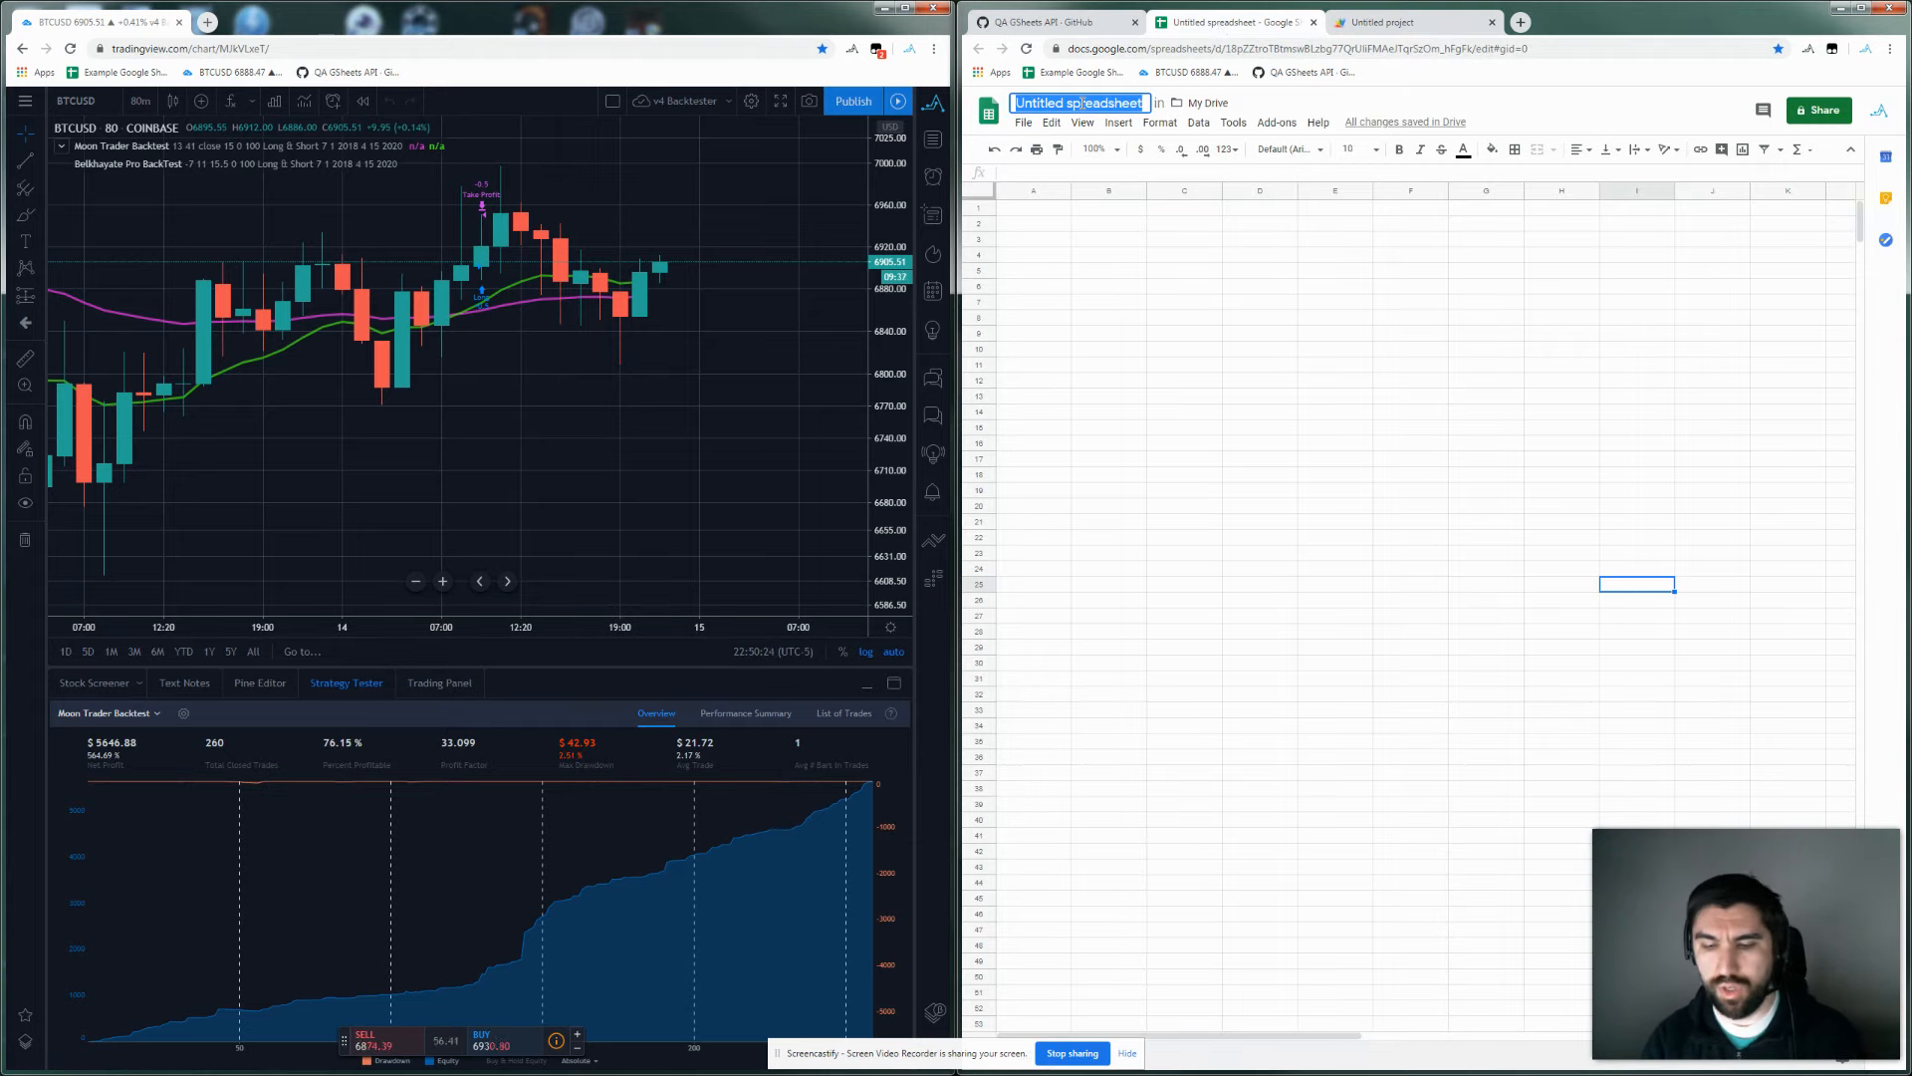
type("QA Goog")
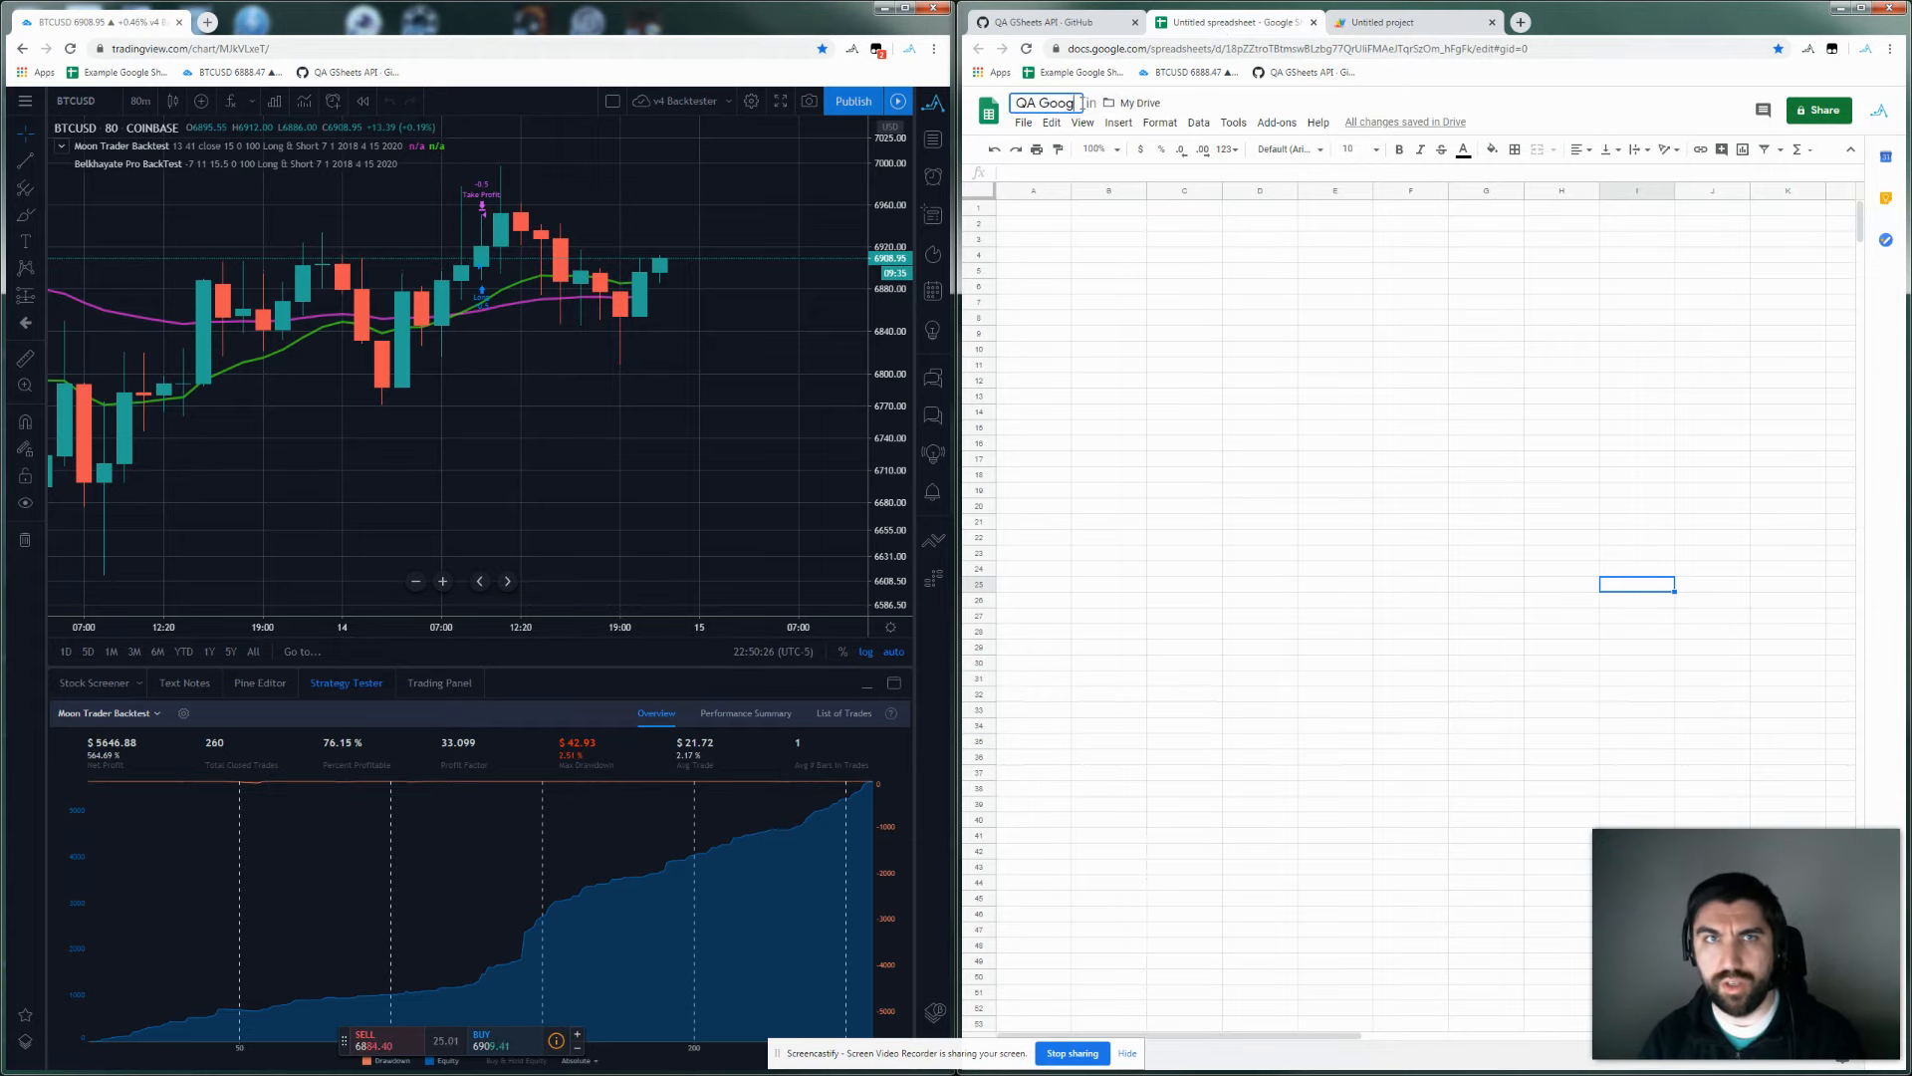
type("leSheet")
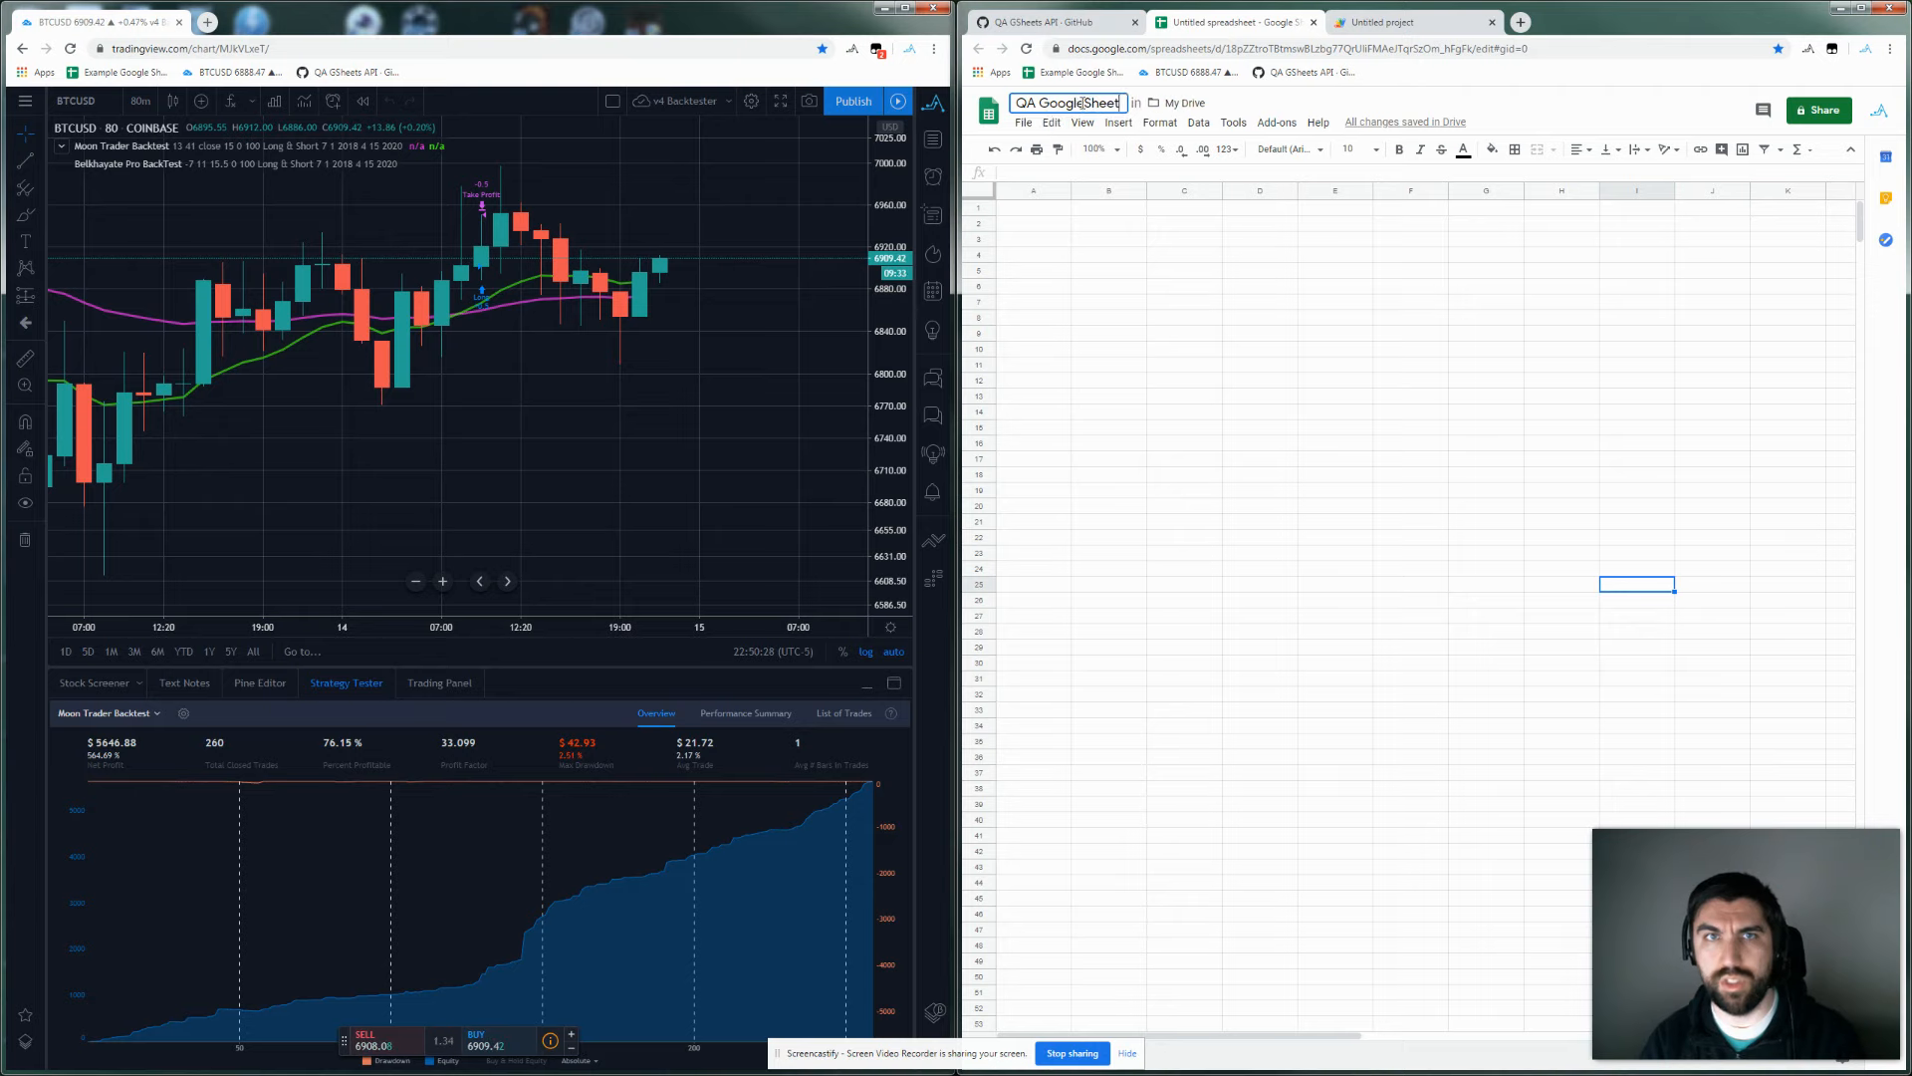
key("Return")
left_click(1379, 22)
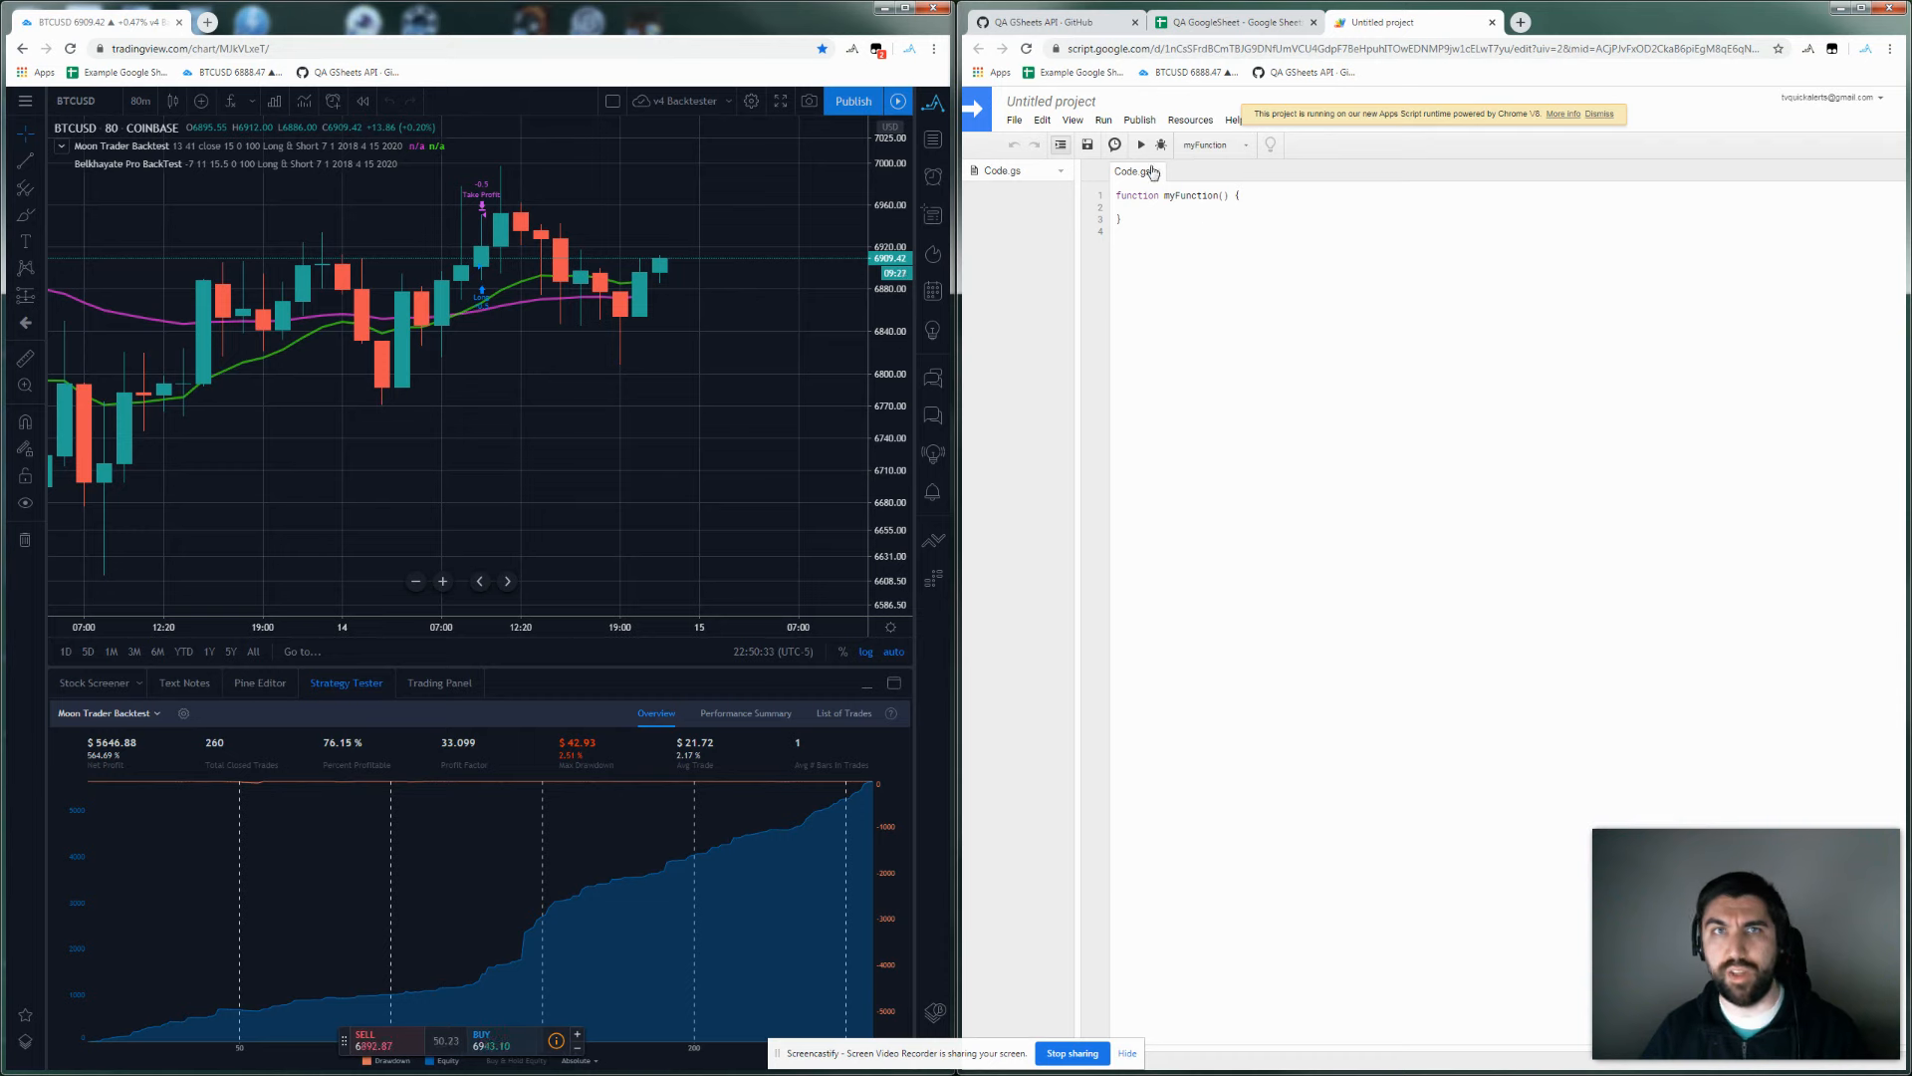
Copy the entire raw code.gs script from the GitHub Gist.
left_click(1064, 22)
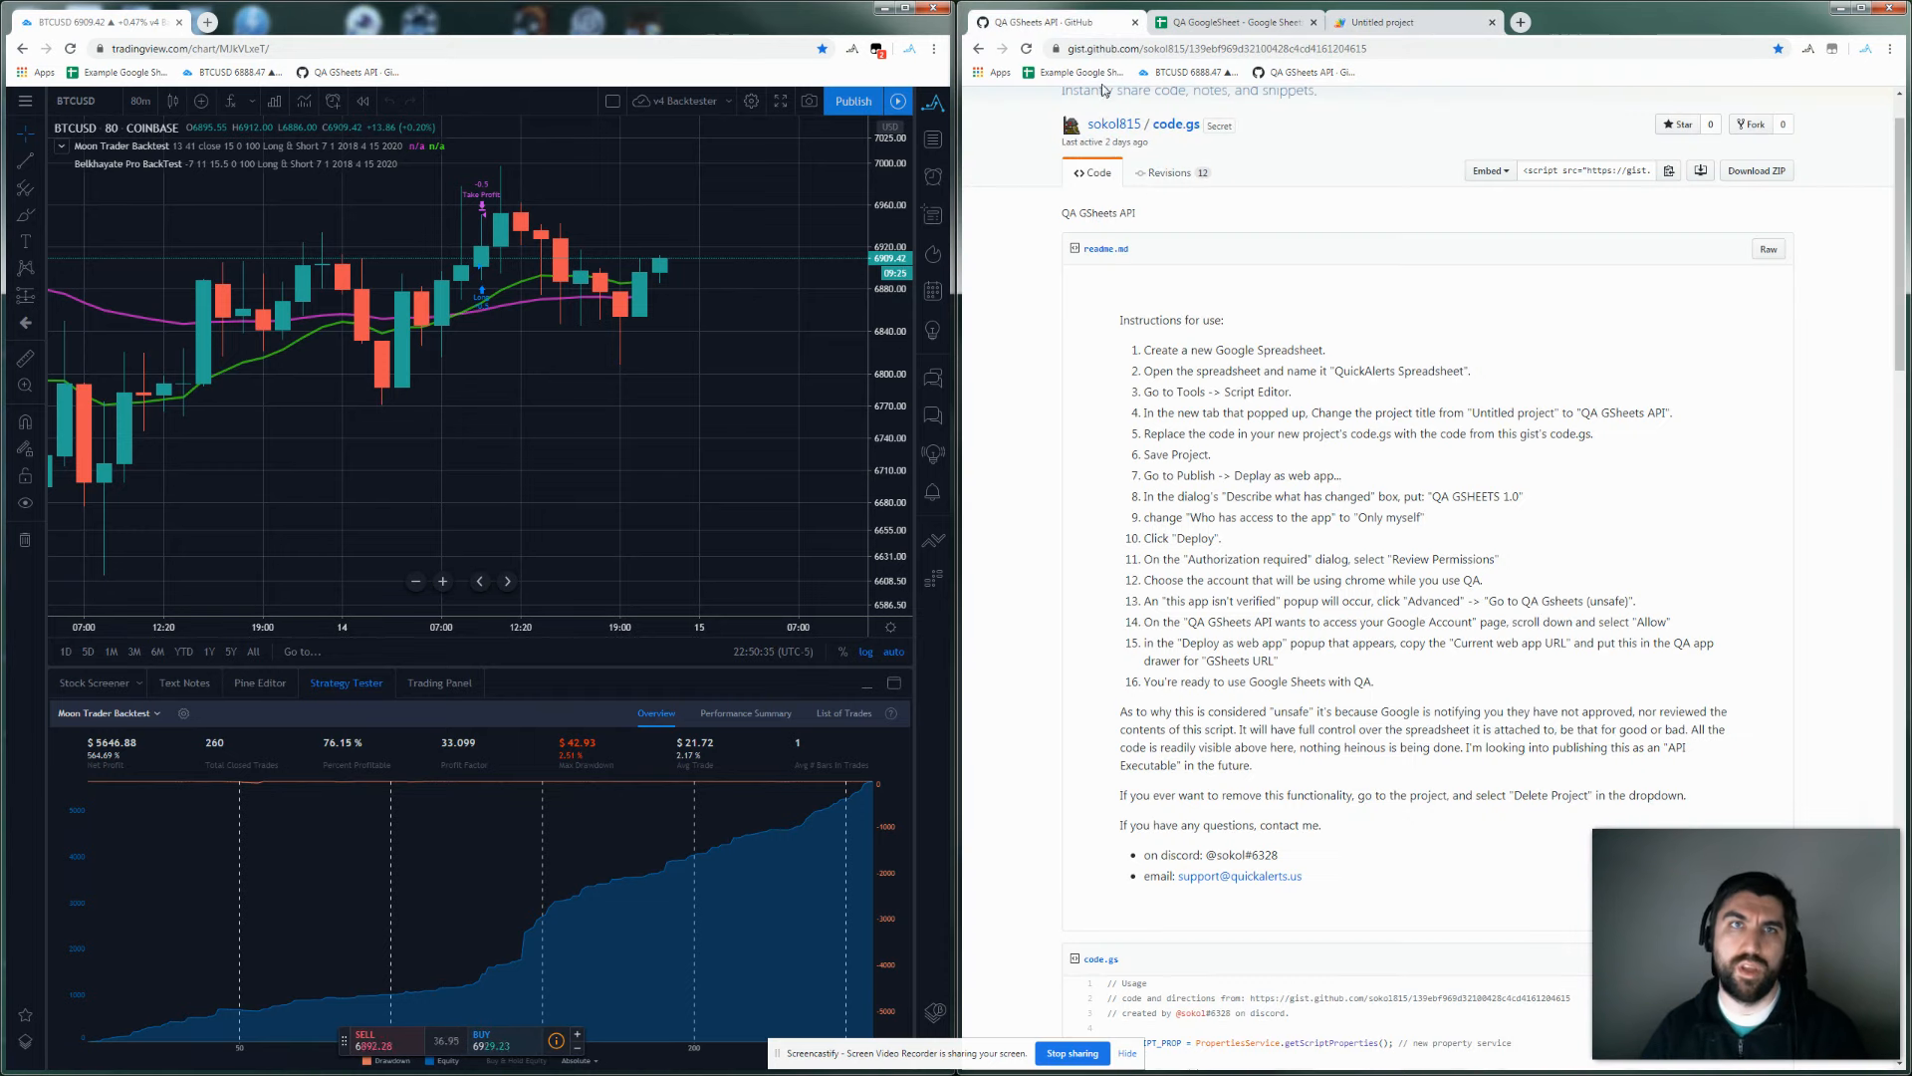
scroll(1188, 403, "down", 4)
scroll(1185, 404, "up", 5)
scroll(1185, 402, "down", 9)
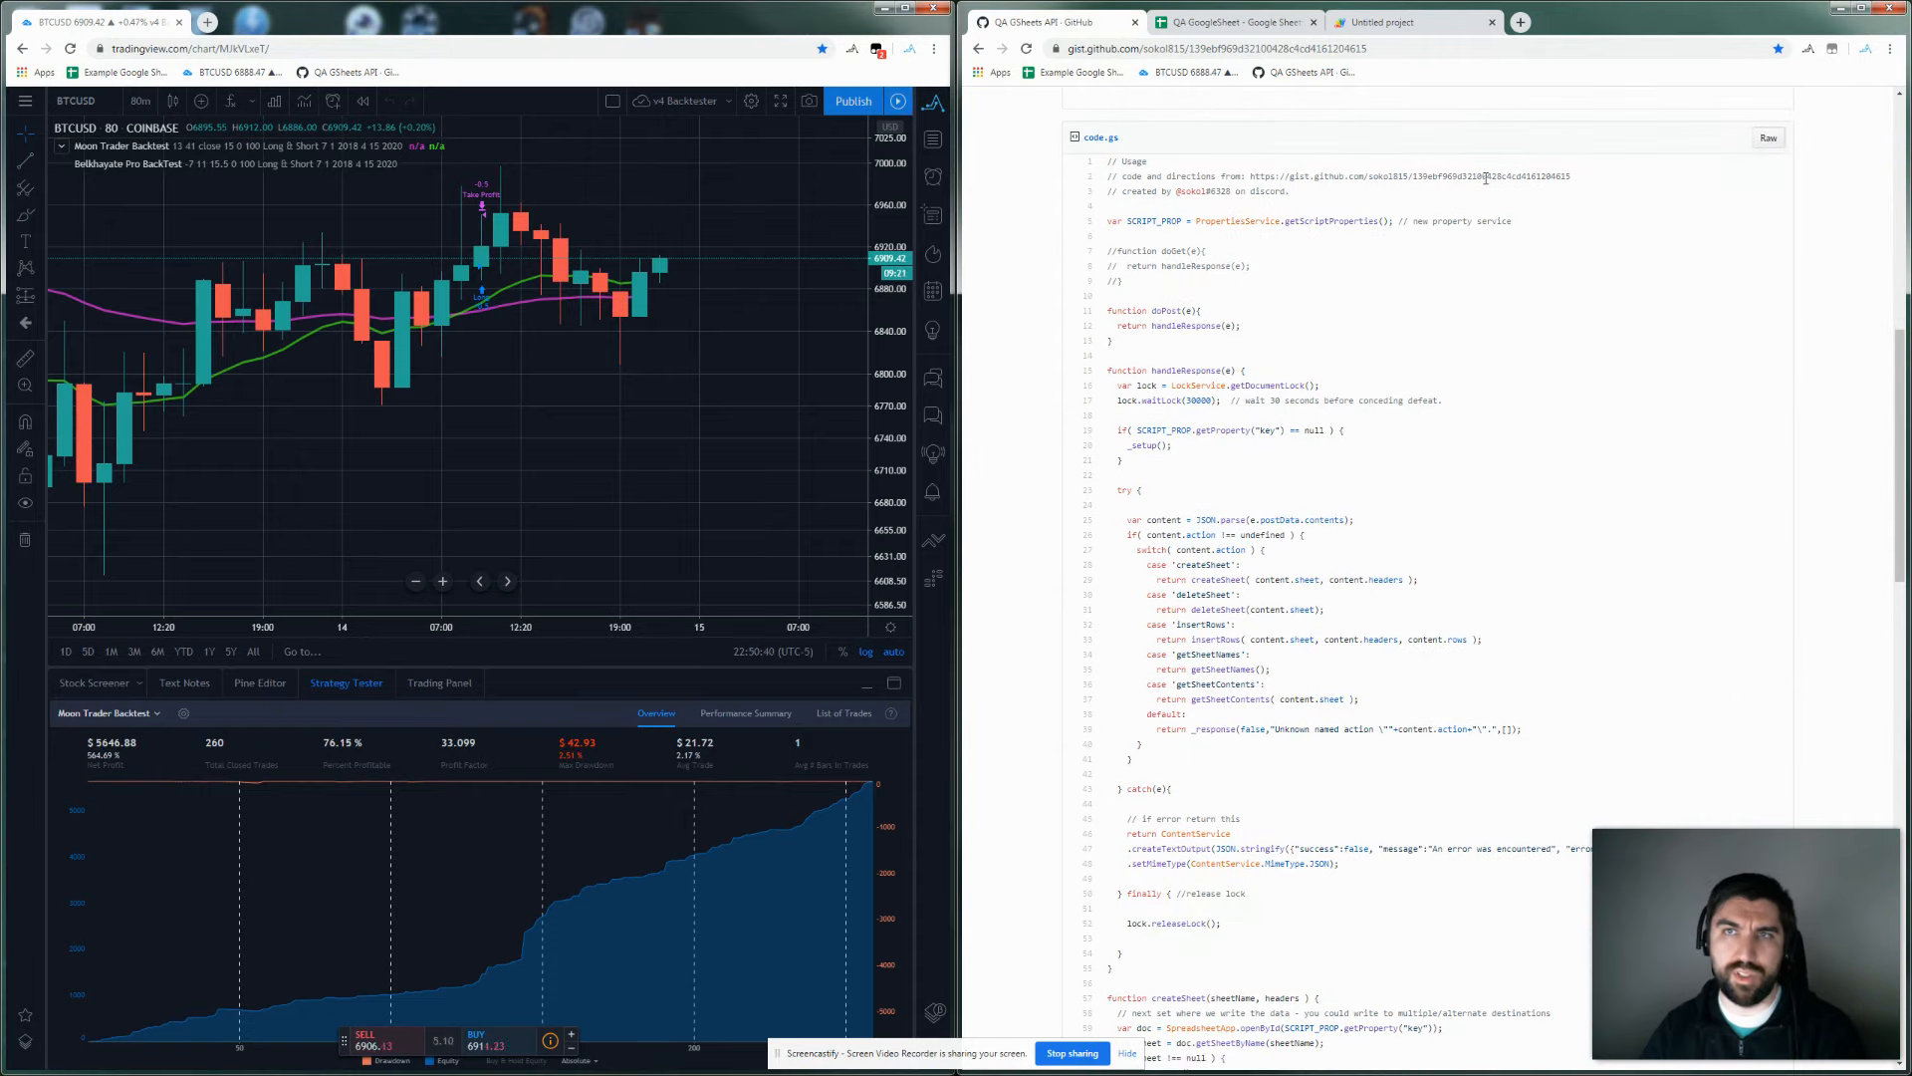
scroll(1185, 181, "up", 4)
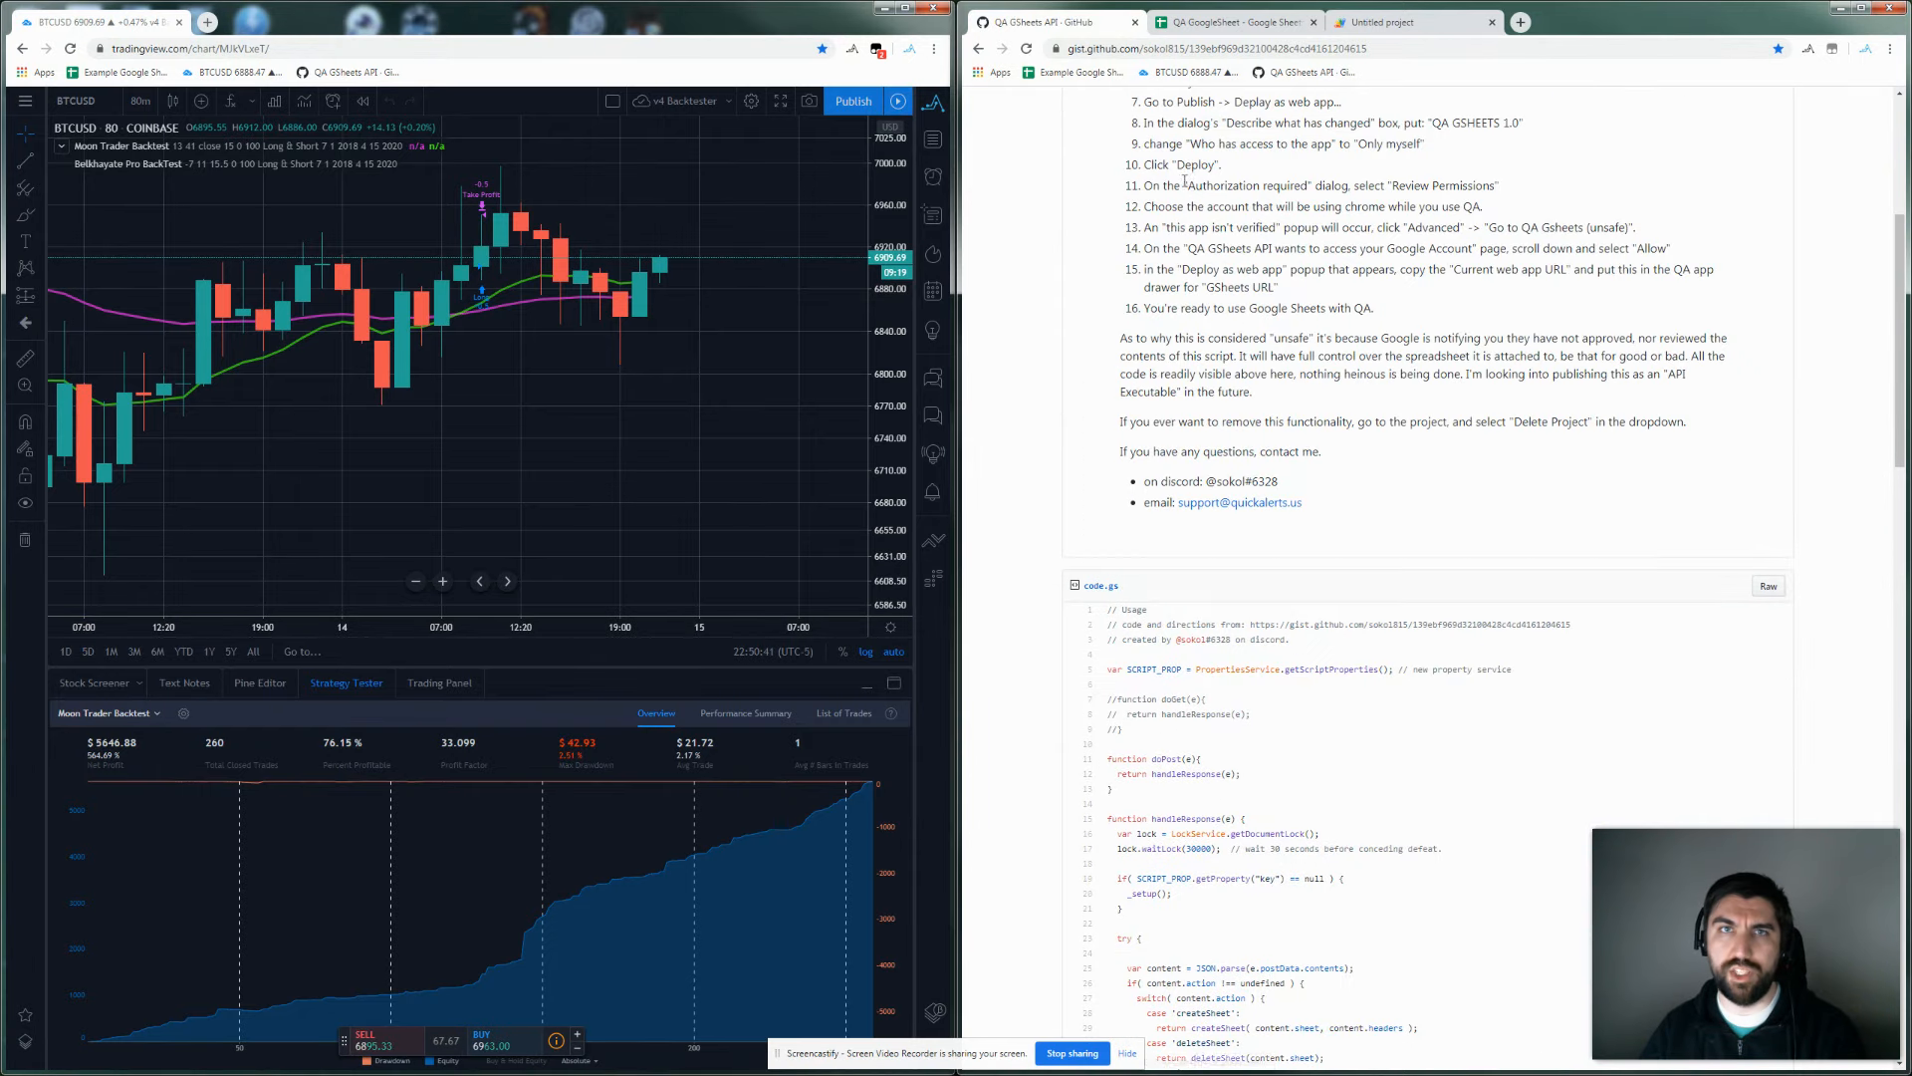
left_click(1768, 587)
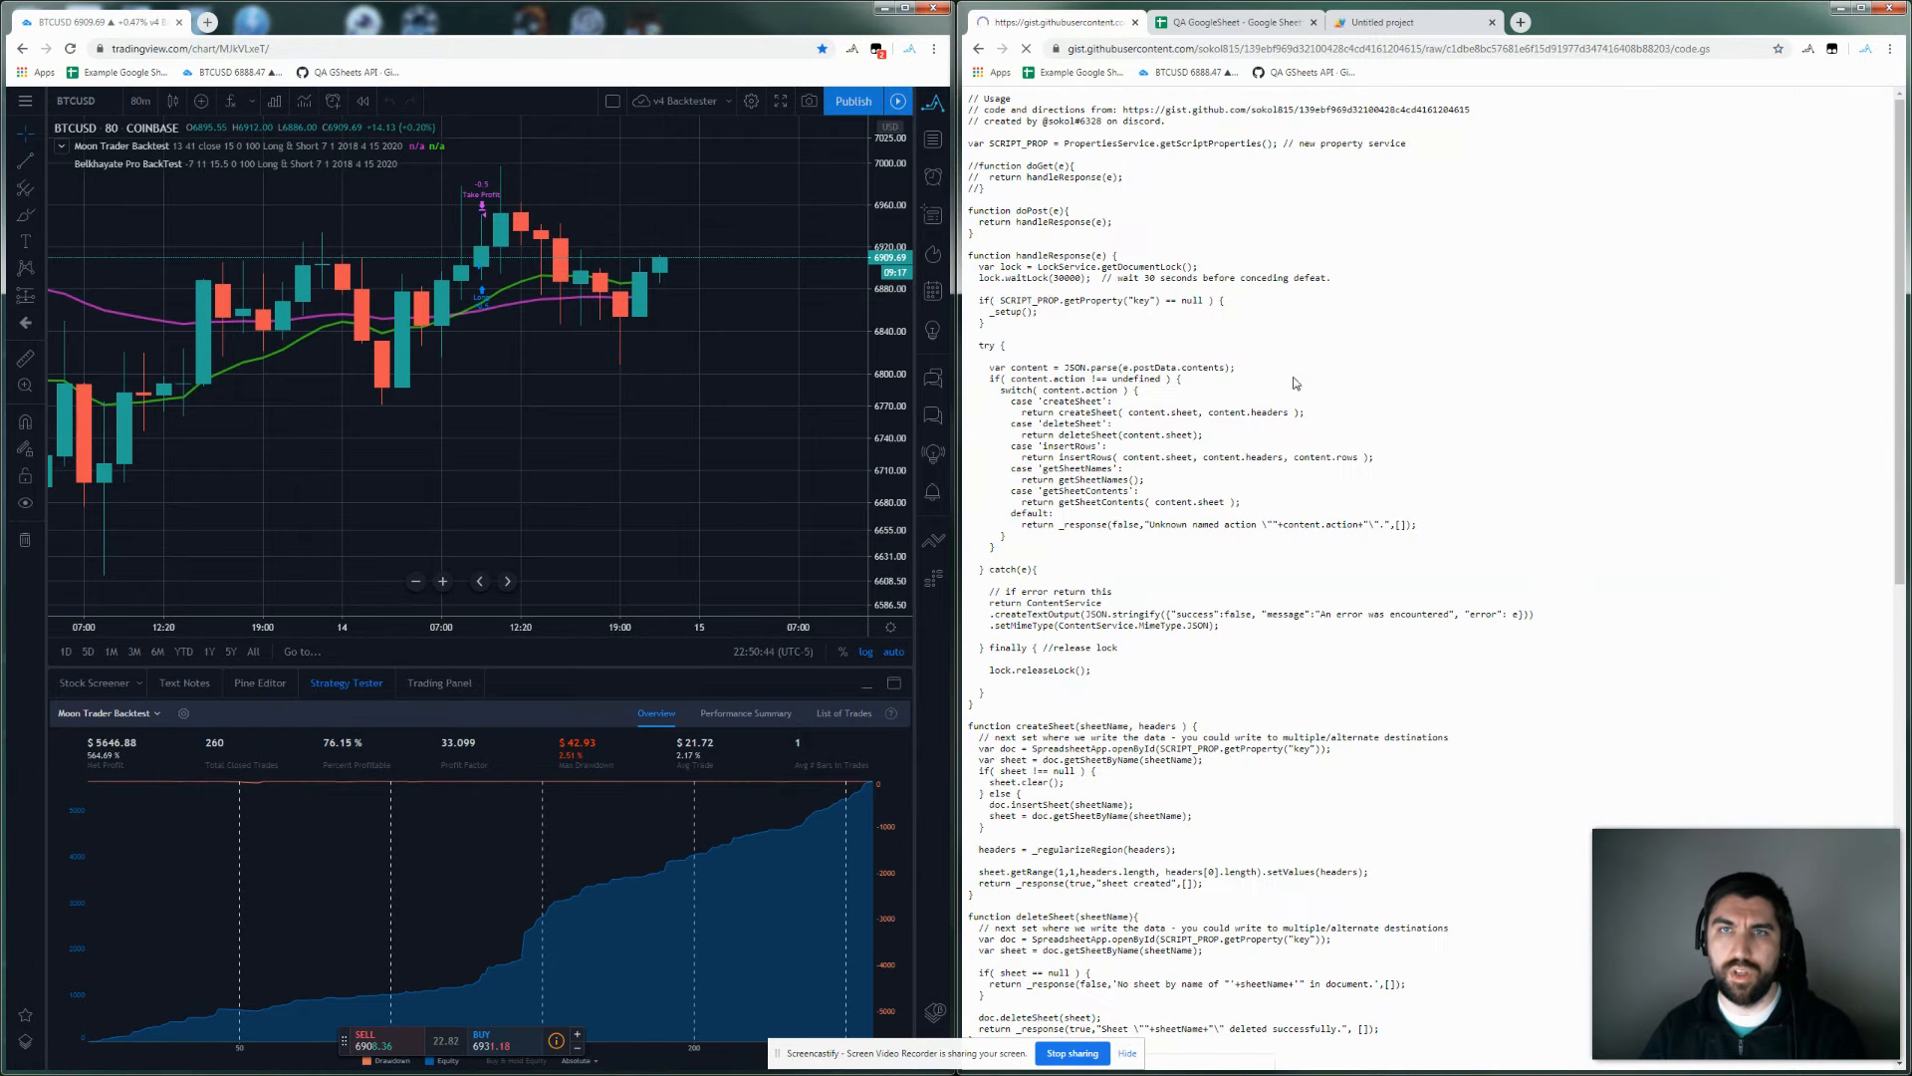
key("ctrl+a")
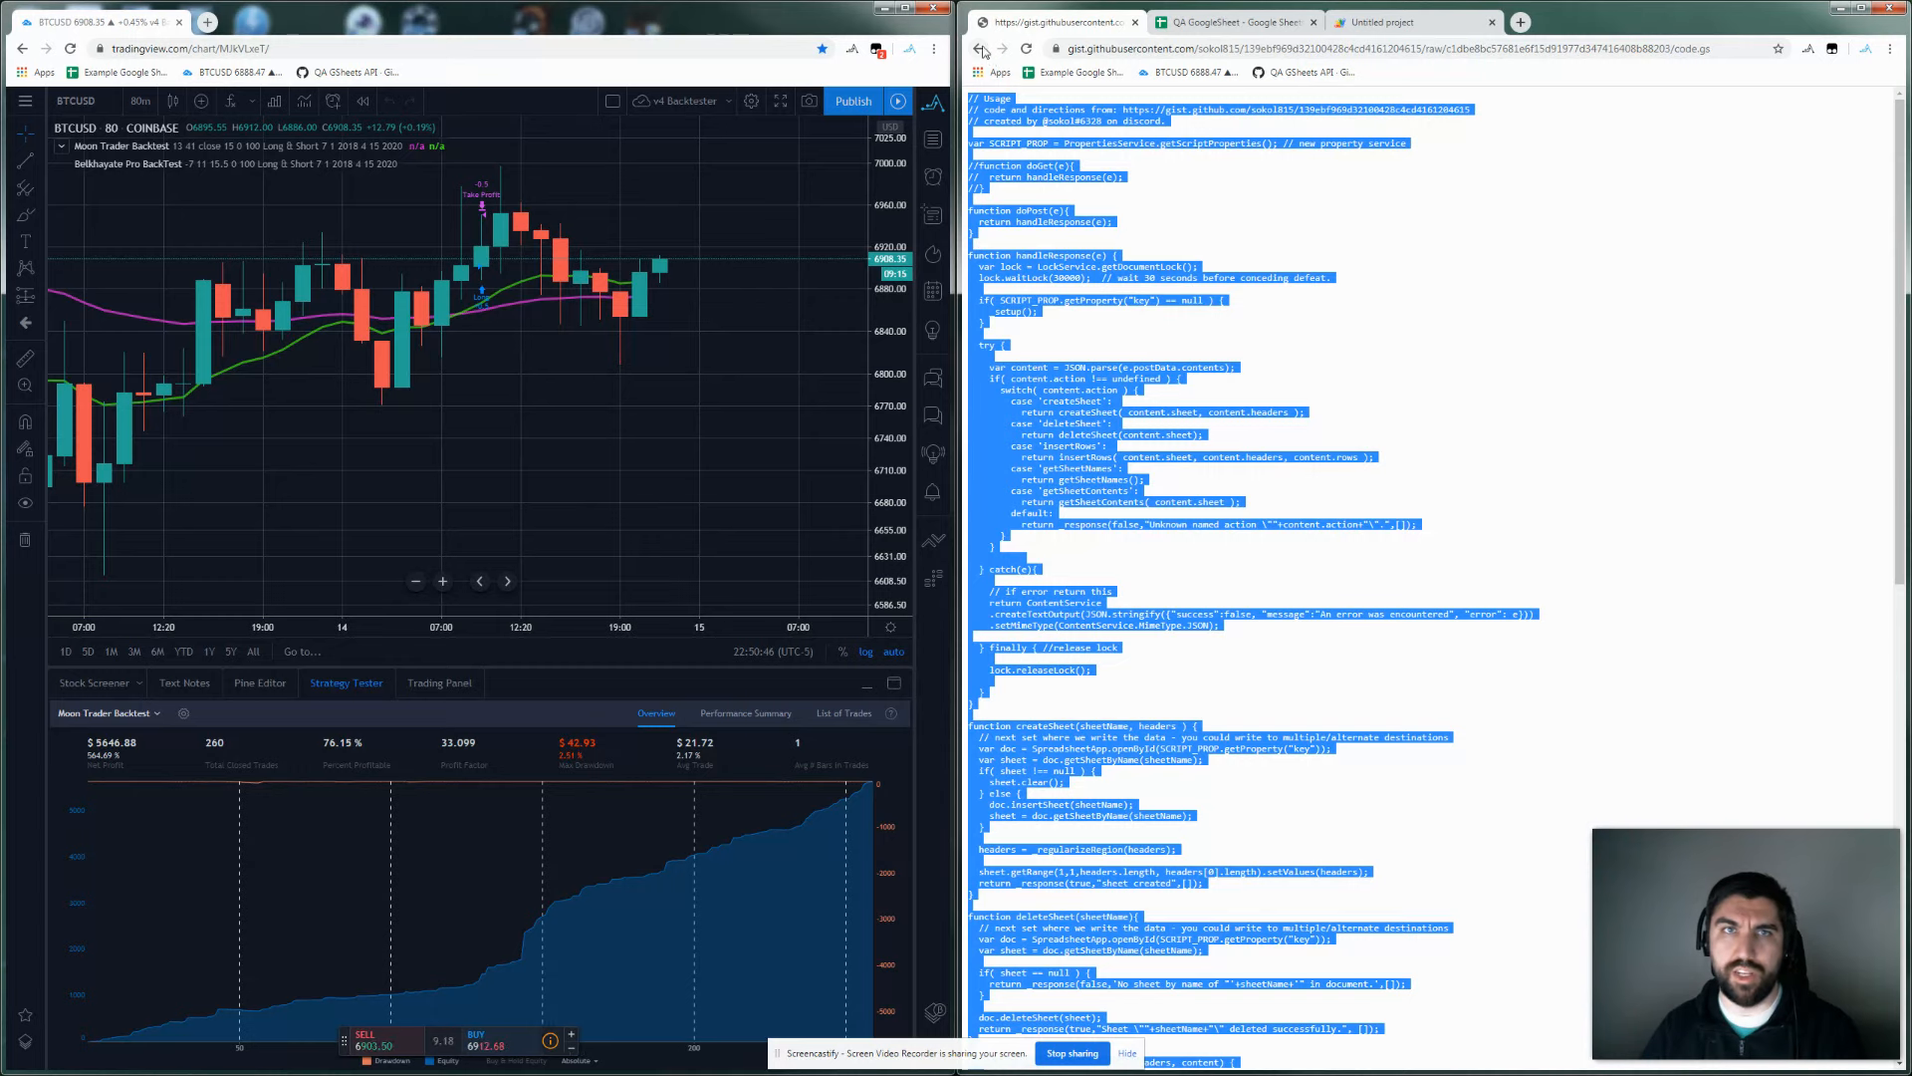
Replace the default myFunction code in the Untitled project with the copied code.gs script.
left_click(981, 48)
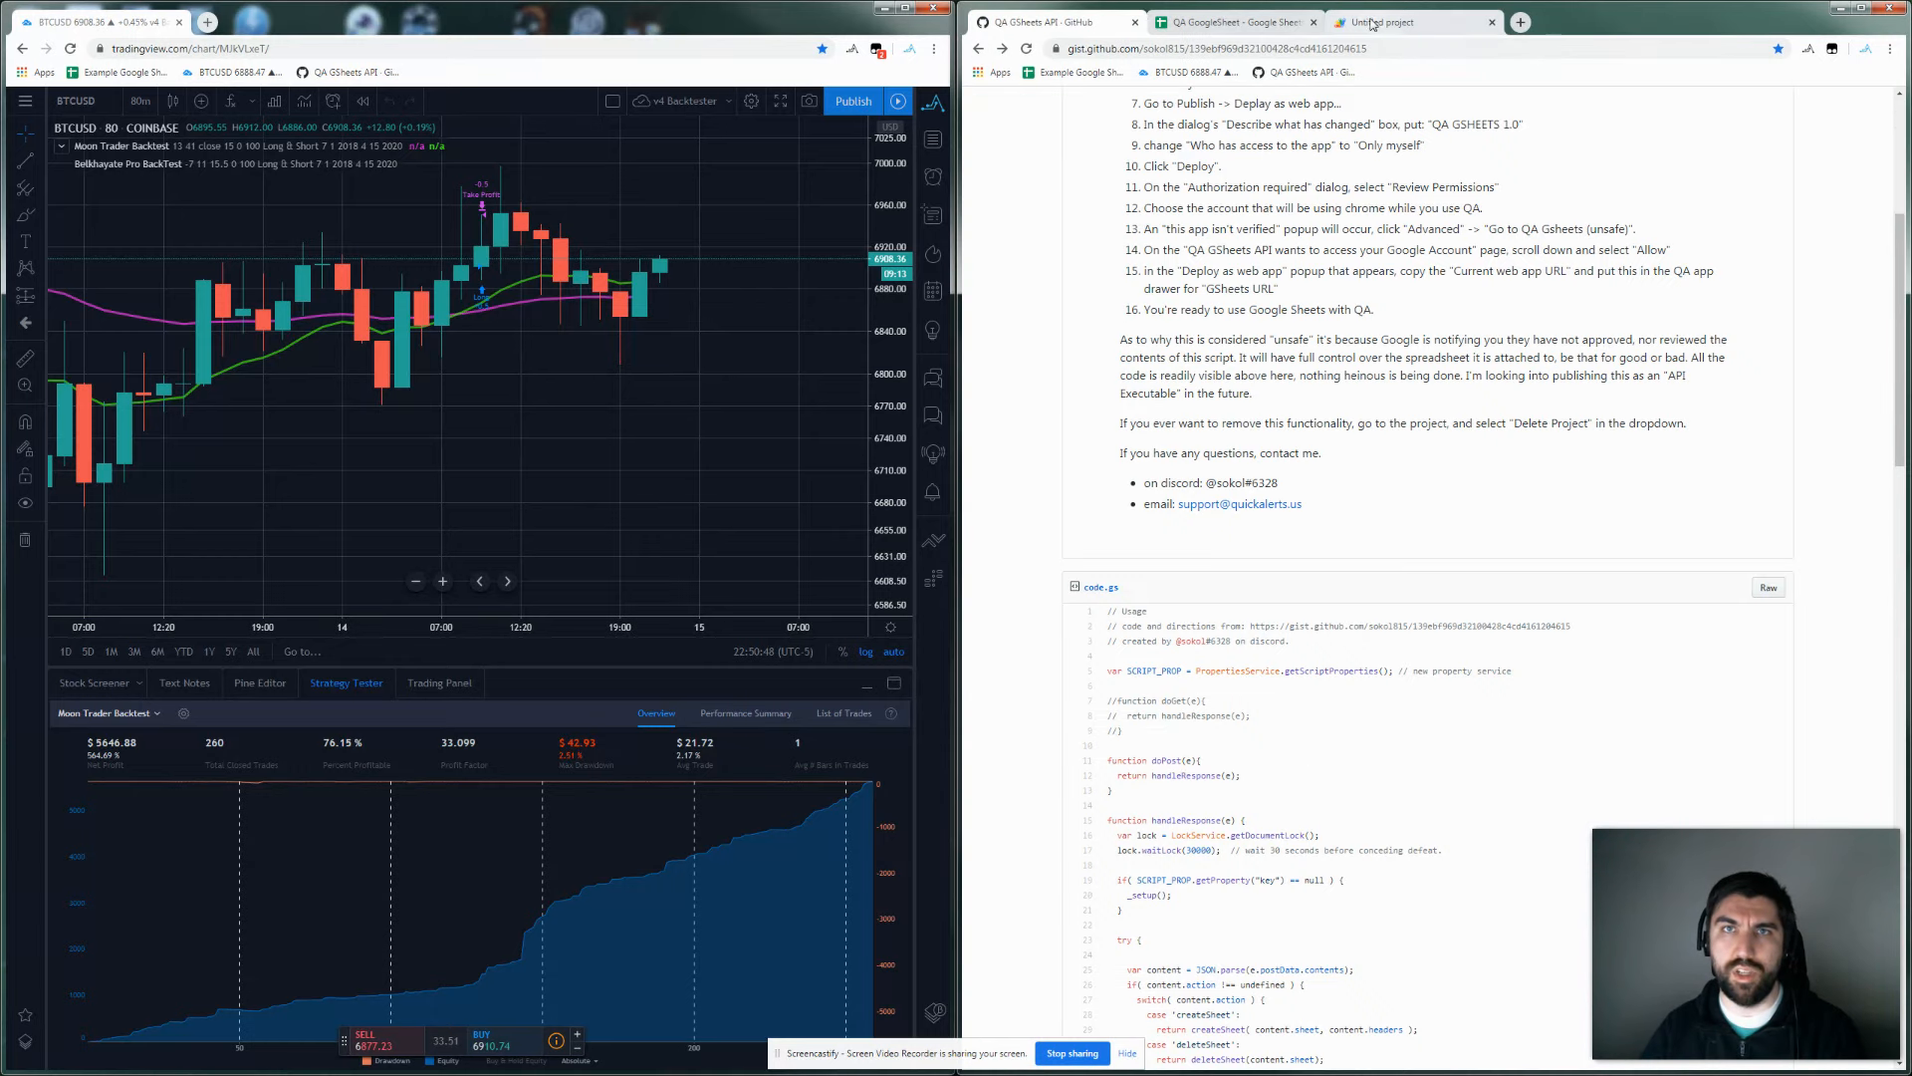
left_click(1388, 22)
left_click(1185, 225)
key("ctrl+a")
key("ctrl+v")
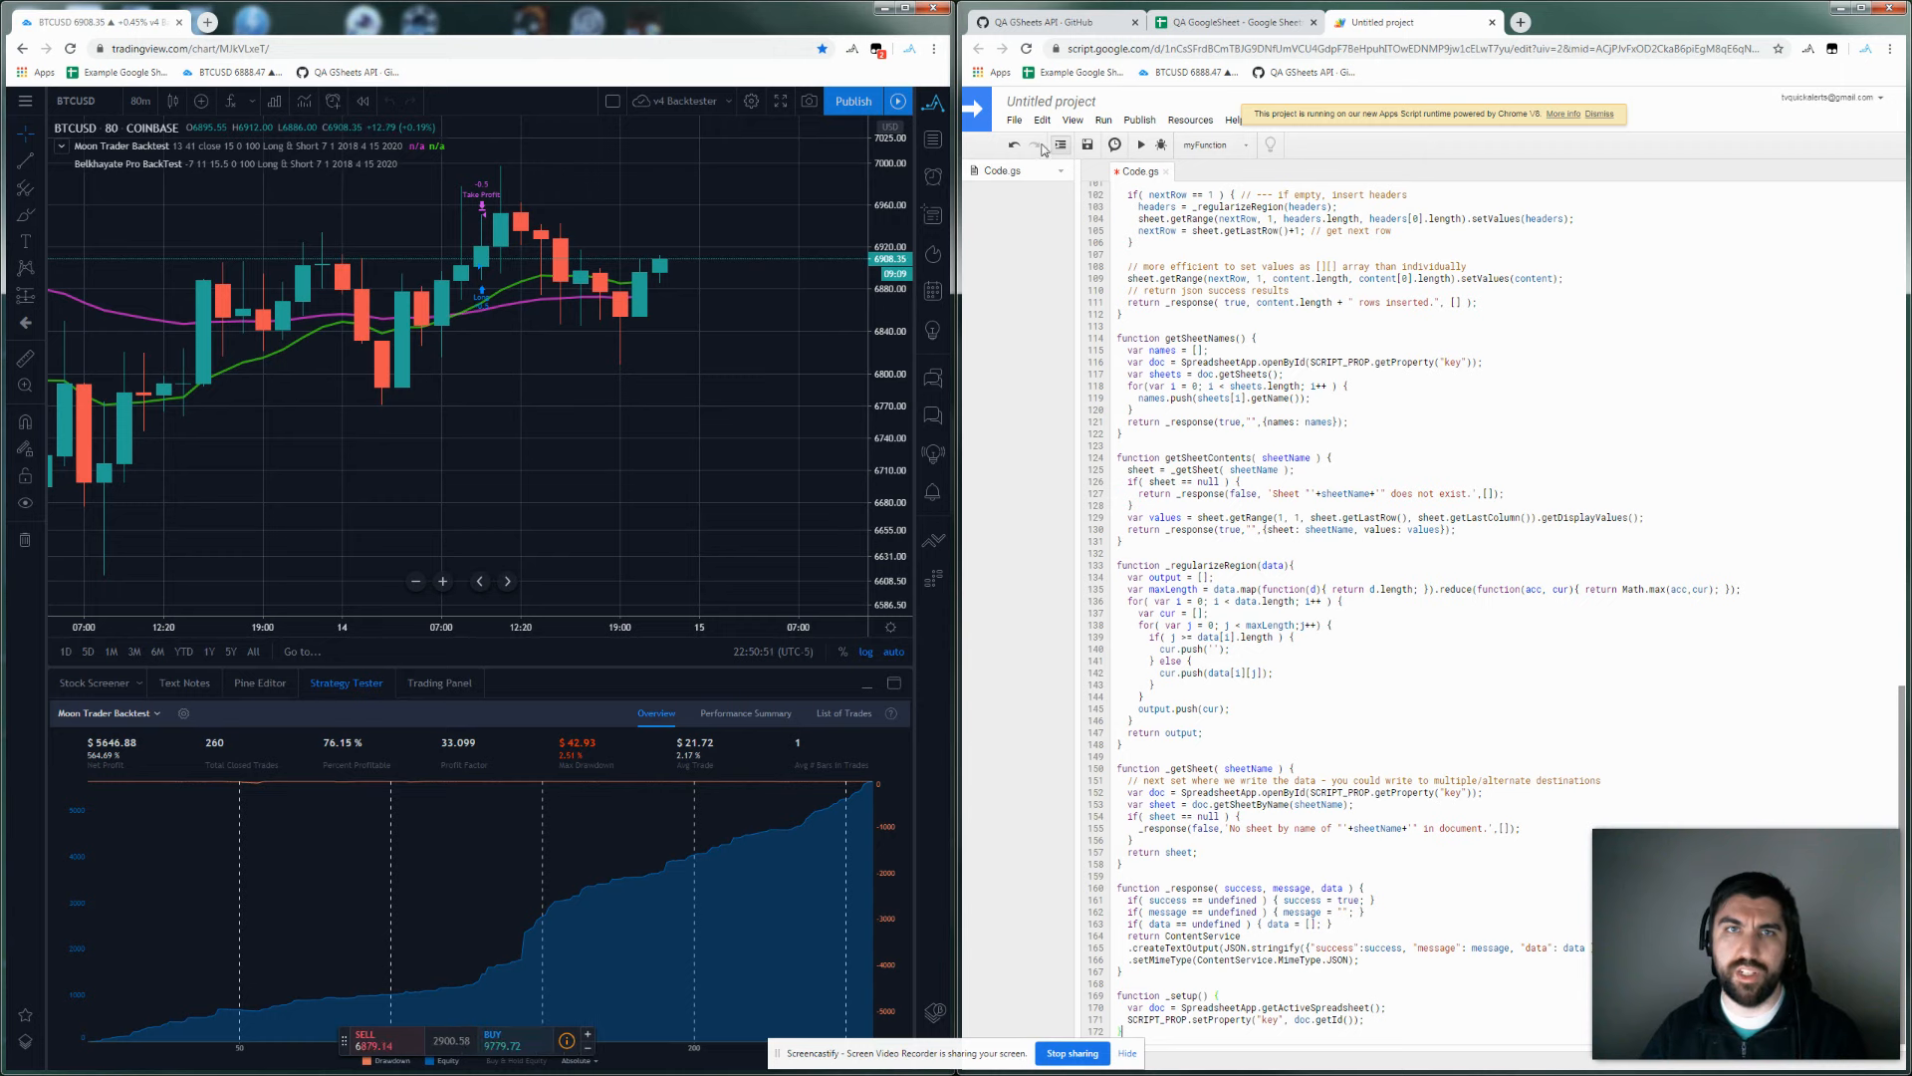
Rename the Apps Script project 'QA GSheets API' and save it.
left_click(1036, 104)
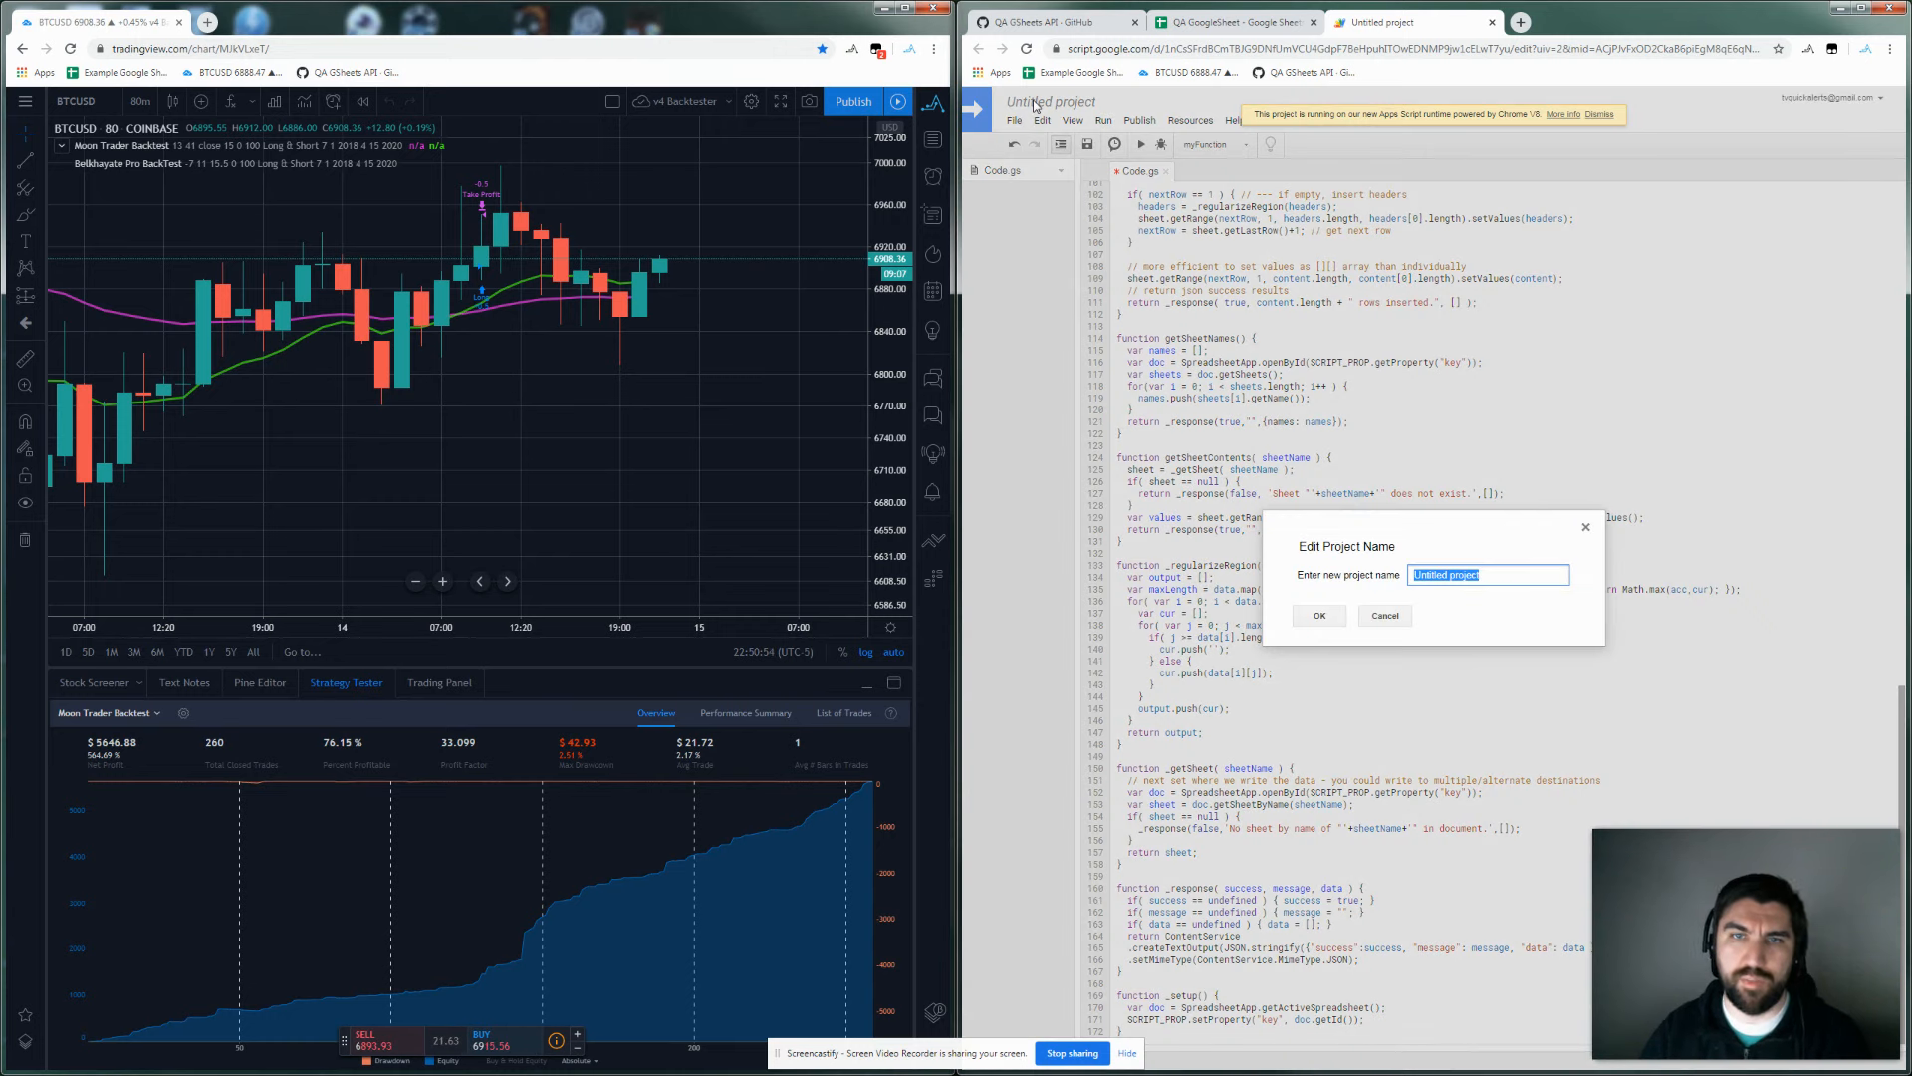
type("QA")
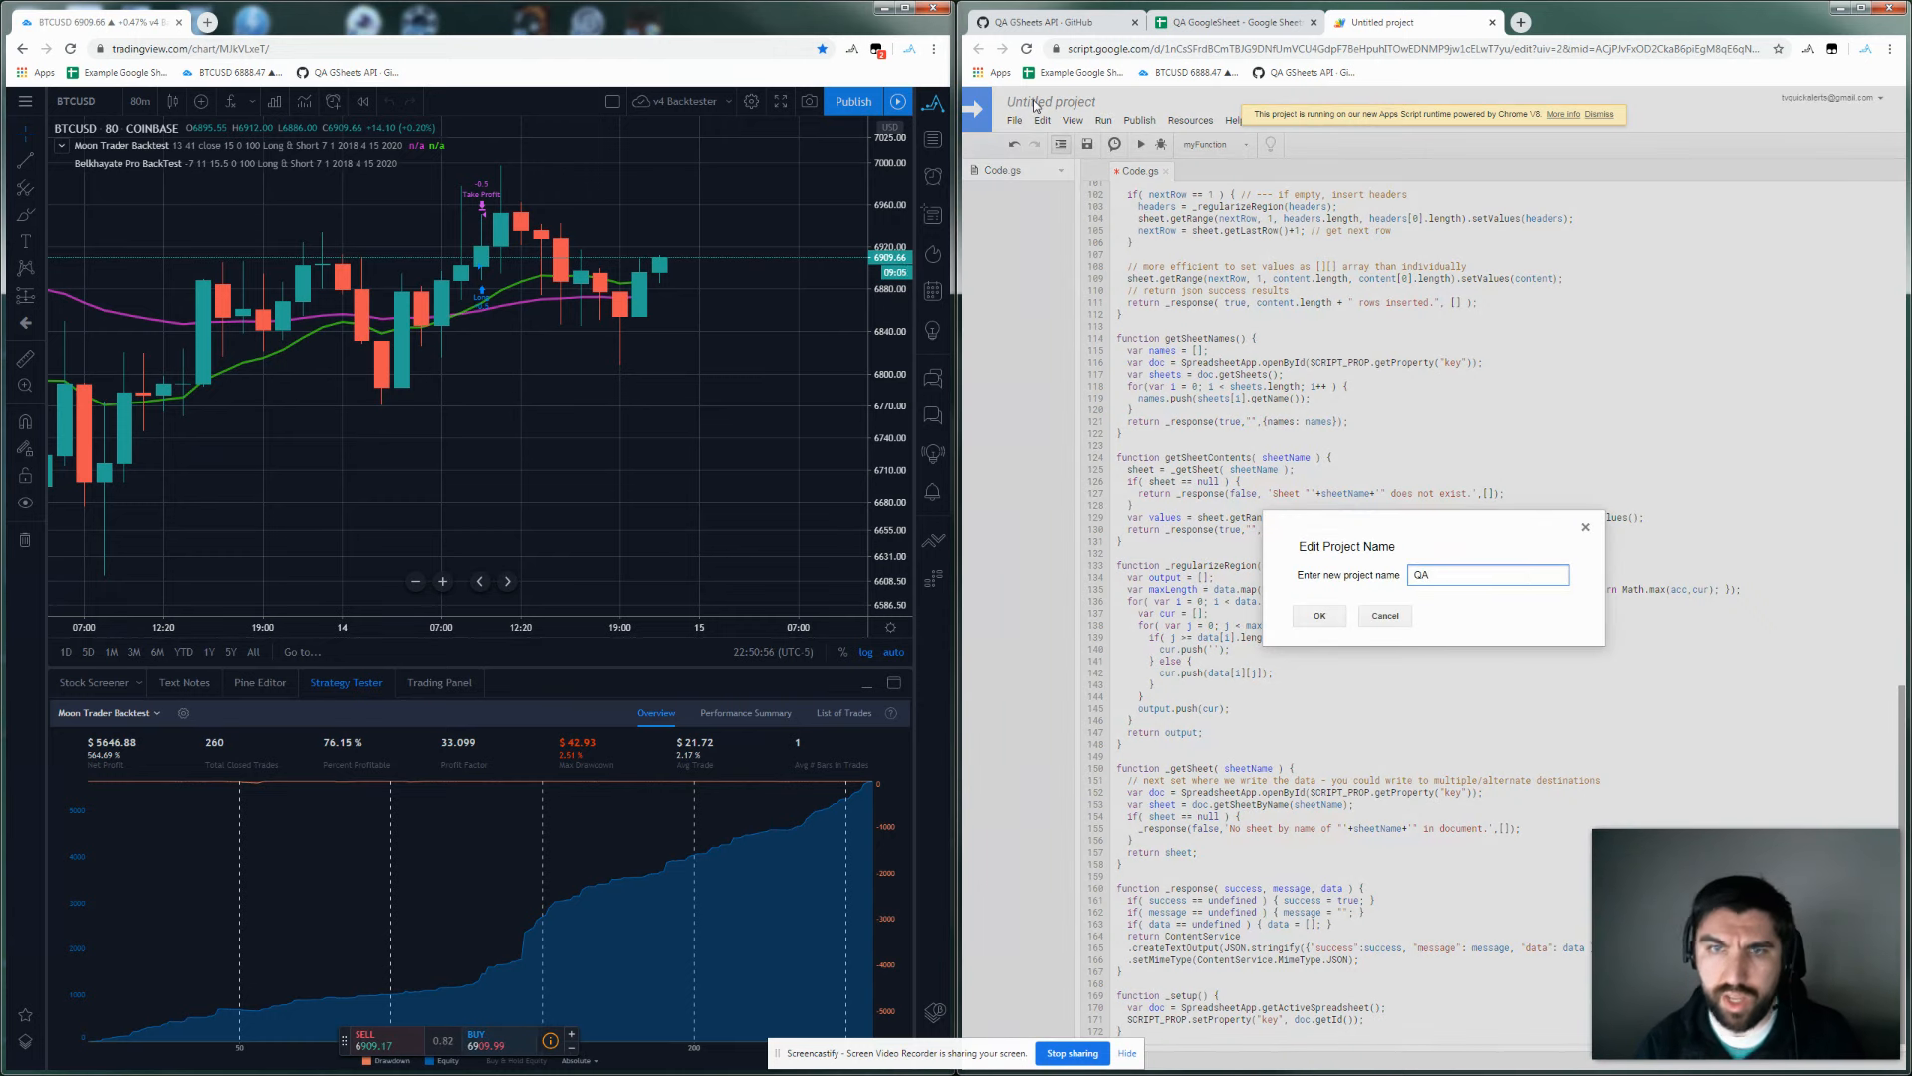
type(" GSheets API")
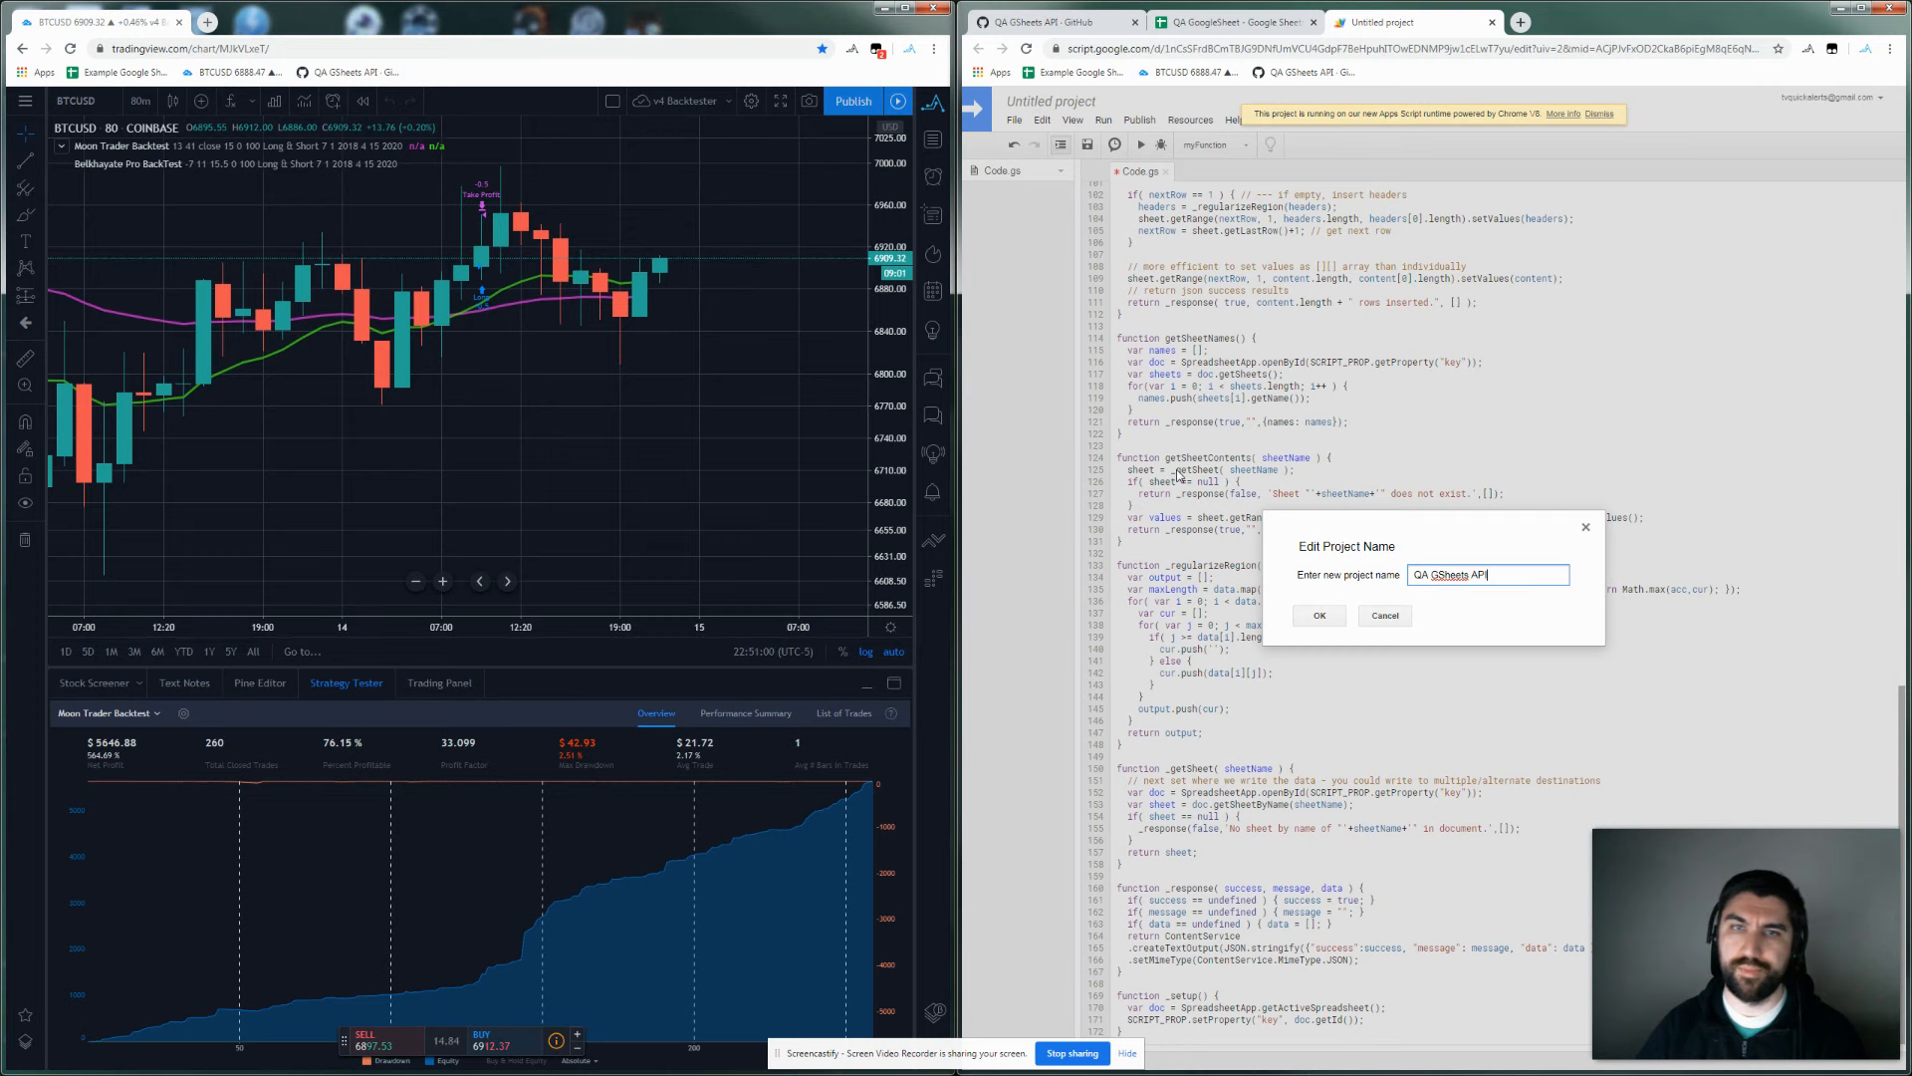
left_click(1320, 615)
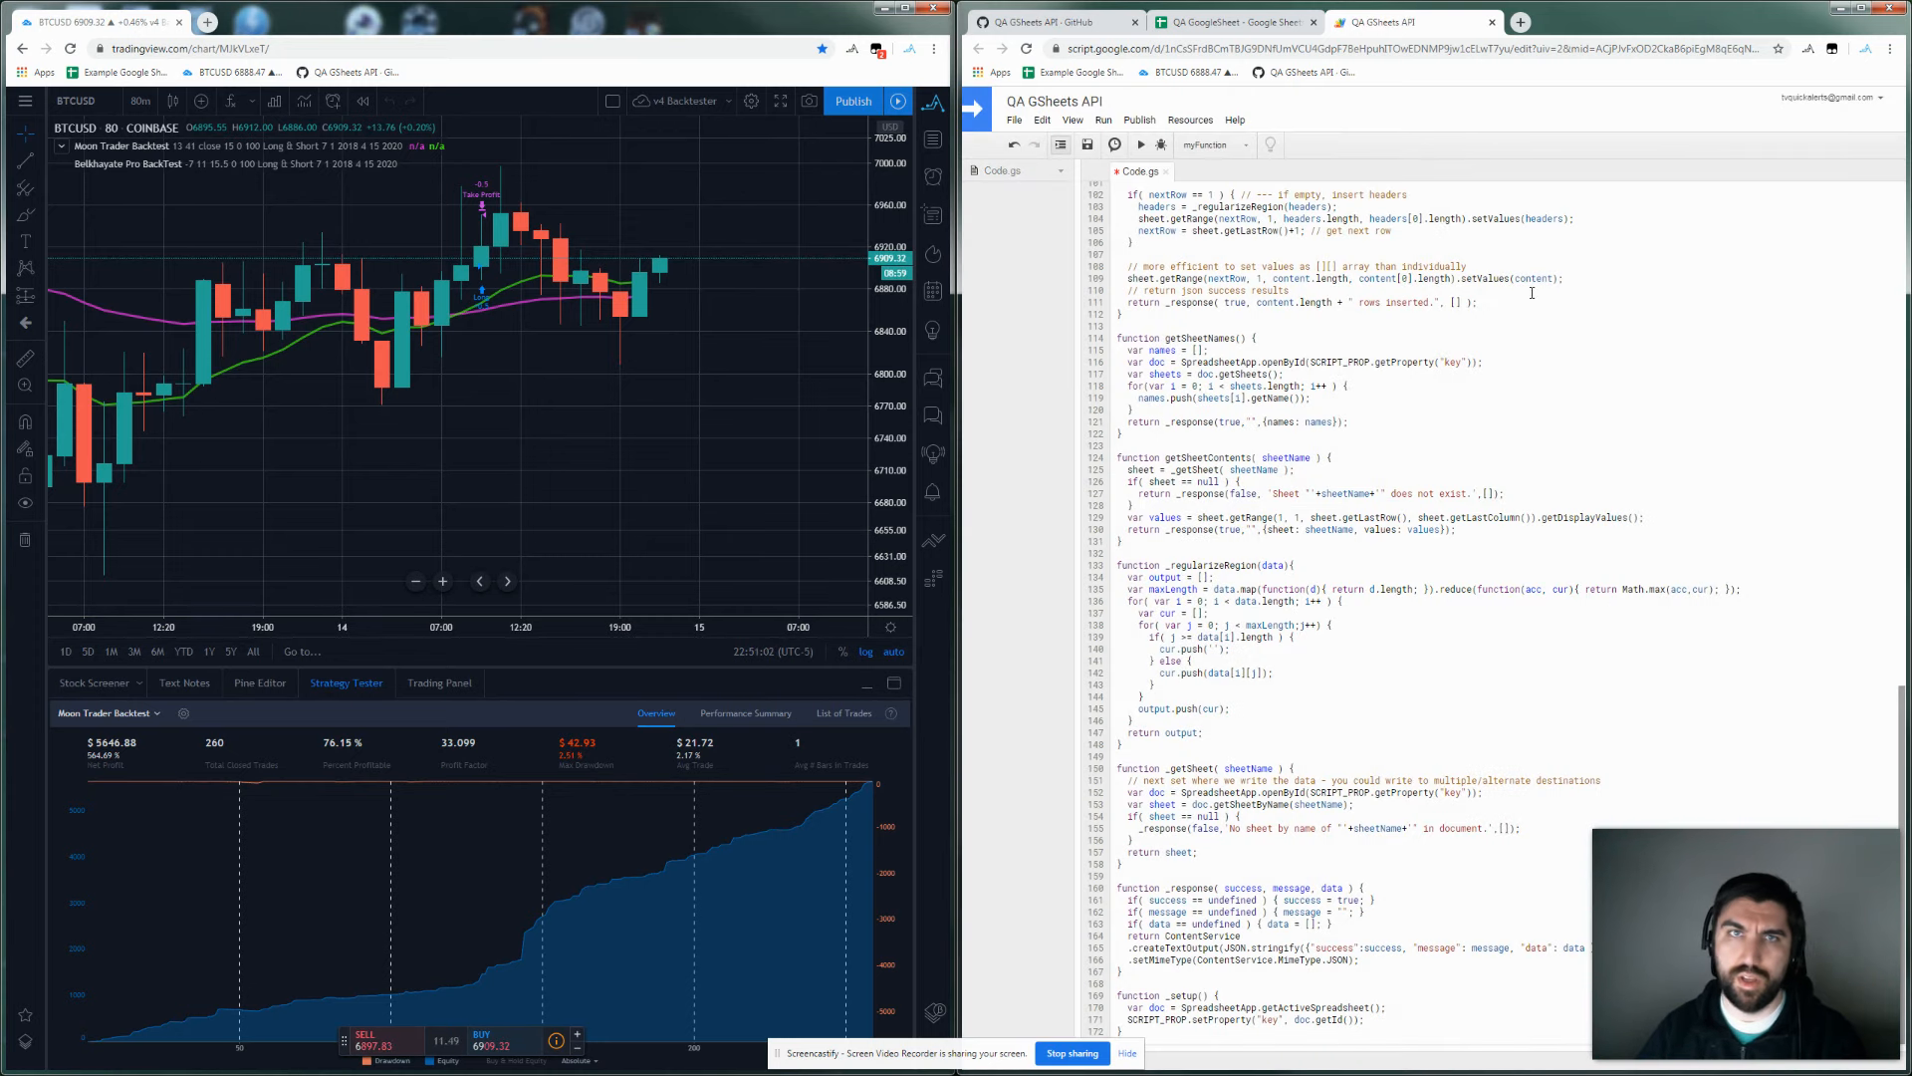
left_click(1087, 145)
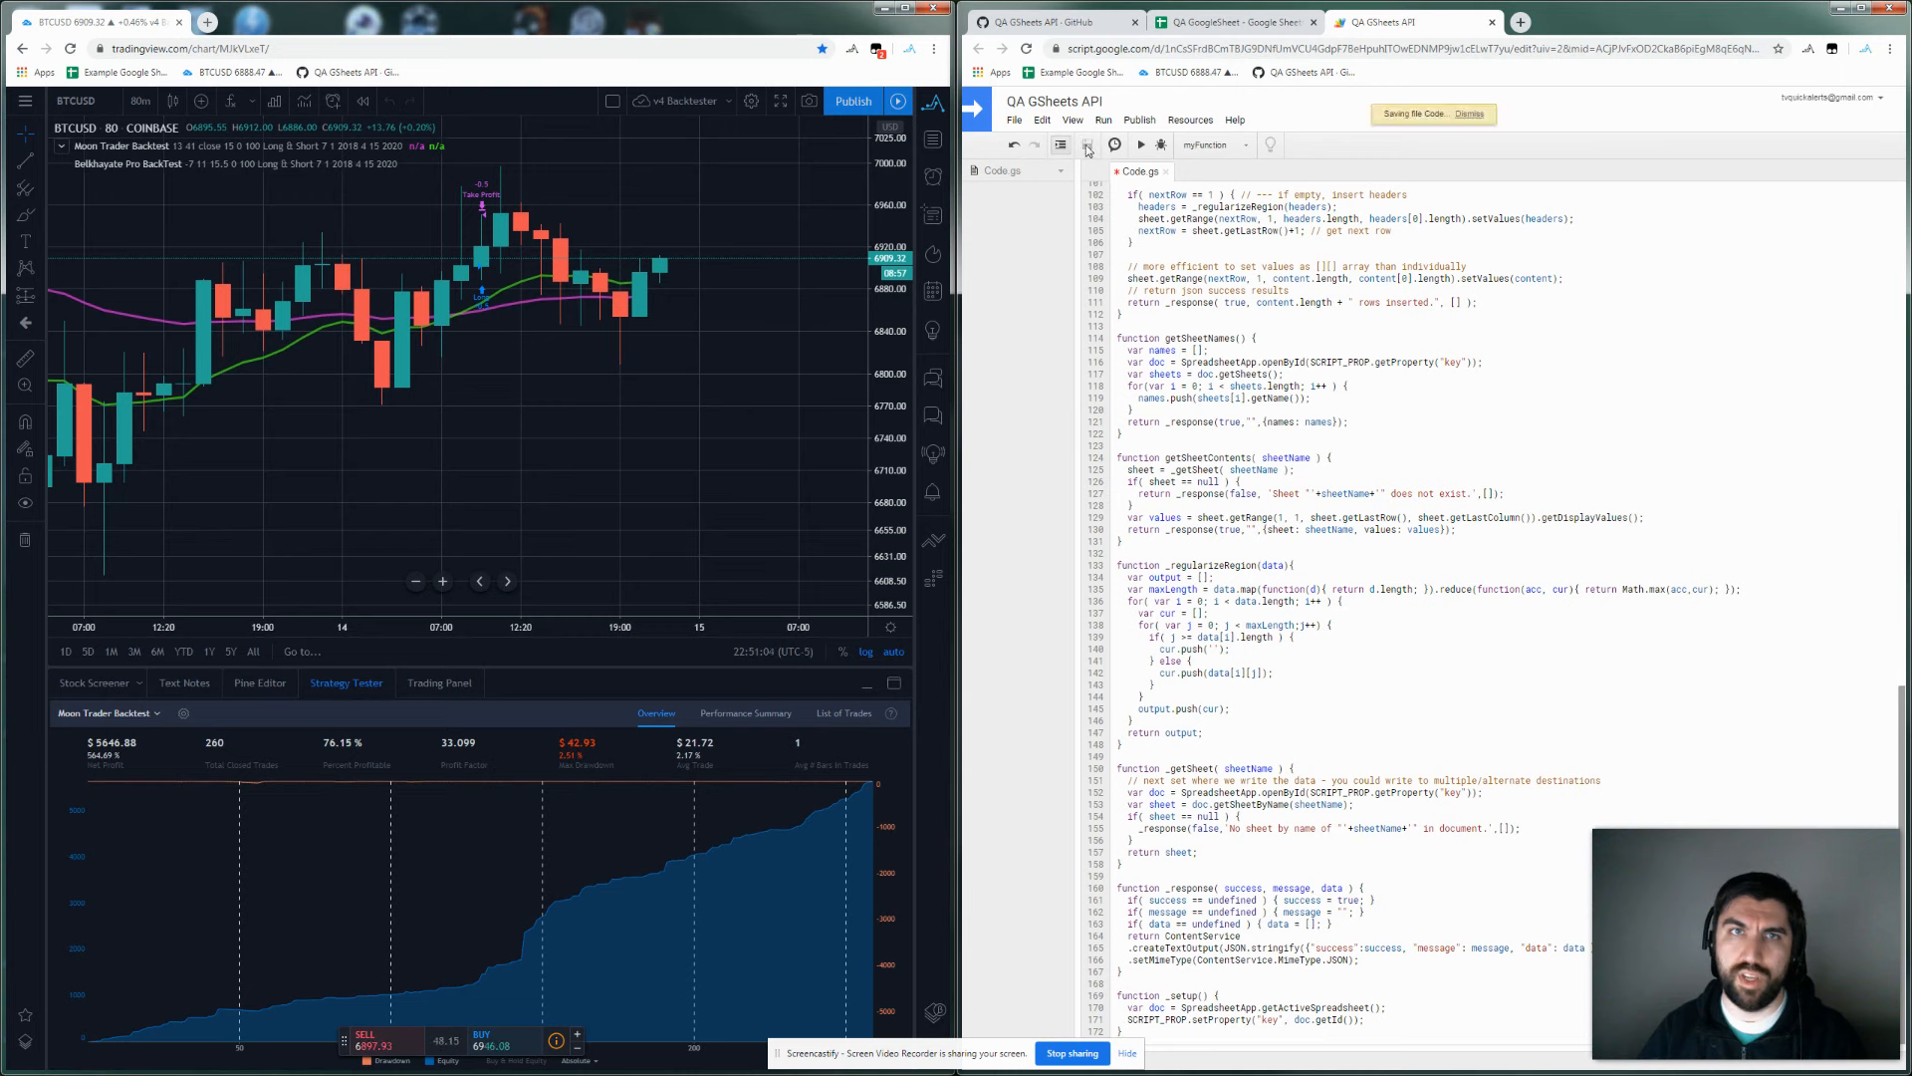
Move the script project into the left window beside the gist setup instructions.
left_click_drag(1404, 24, 688, 30)
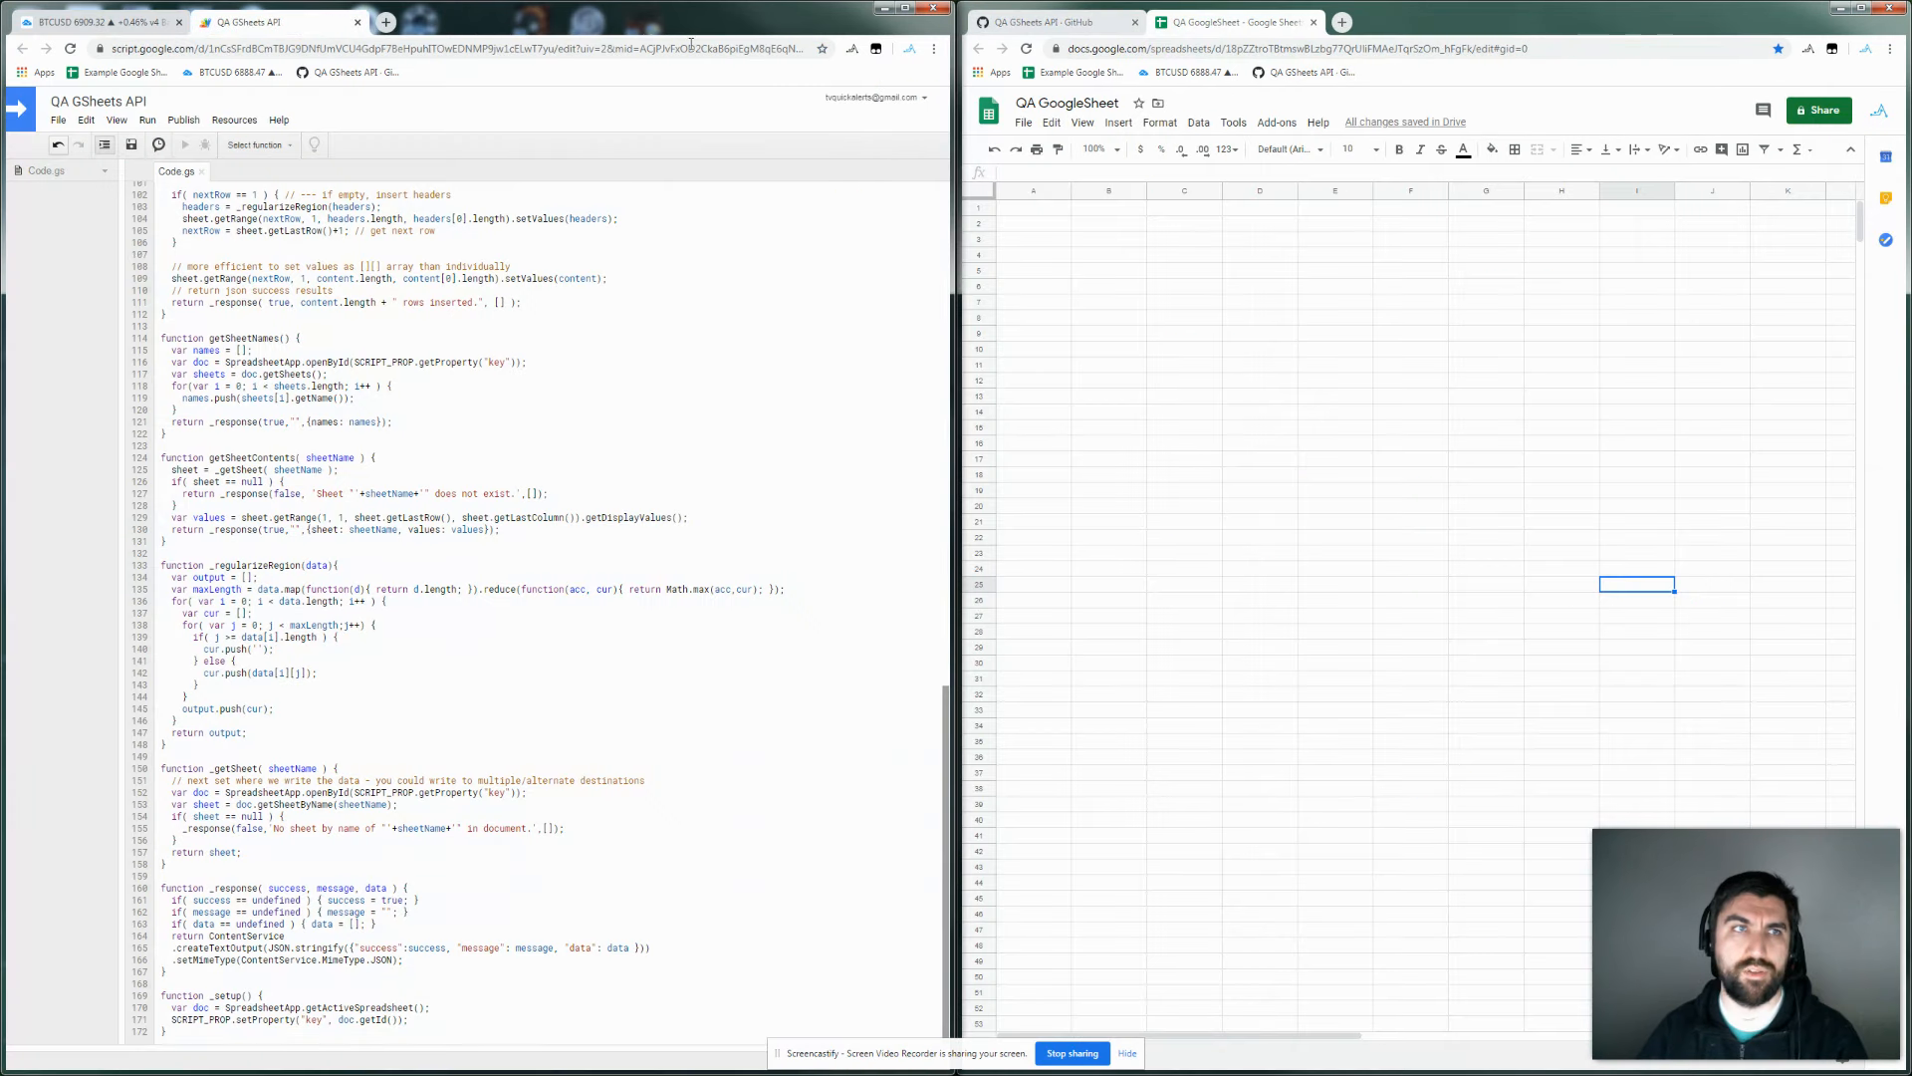
left_click(1062, 22)
scroll(1169, 340, "up", 3)
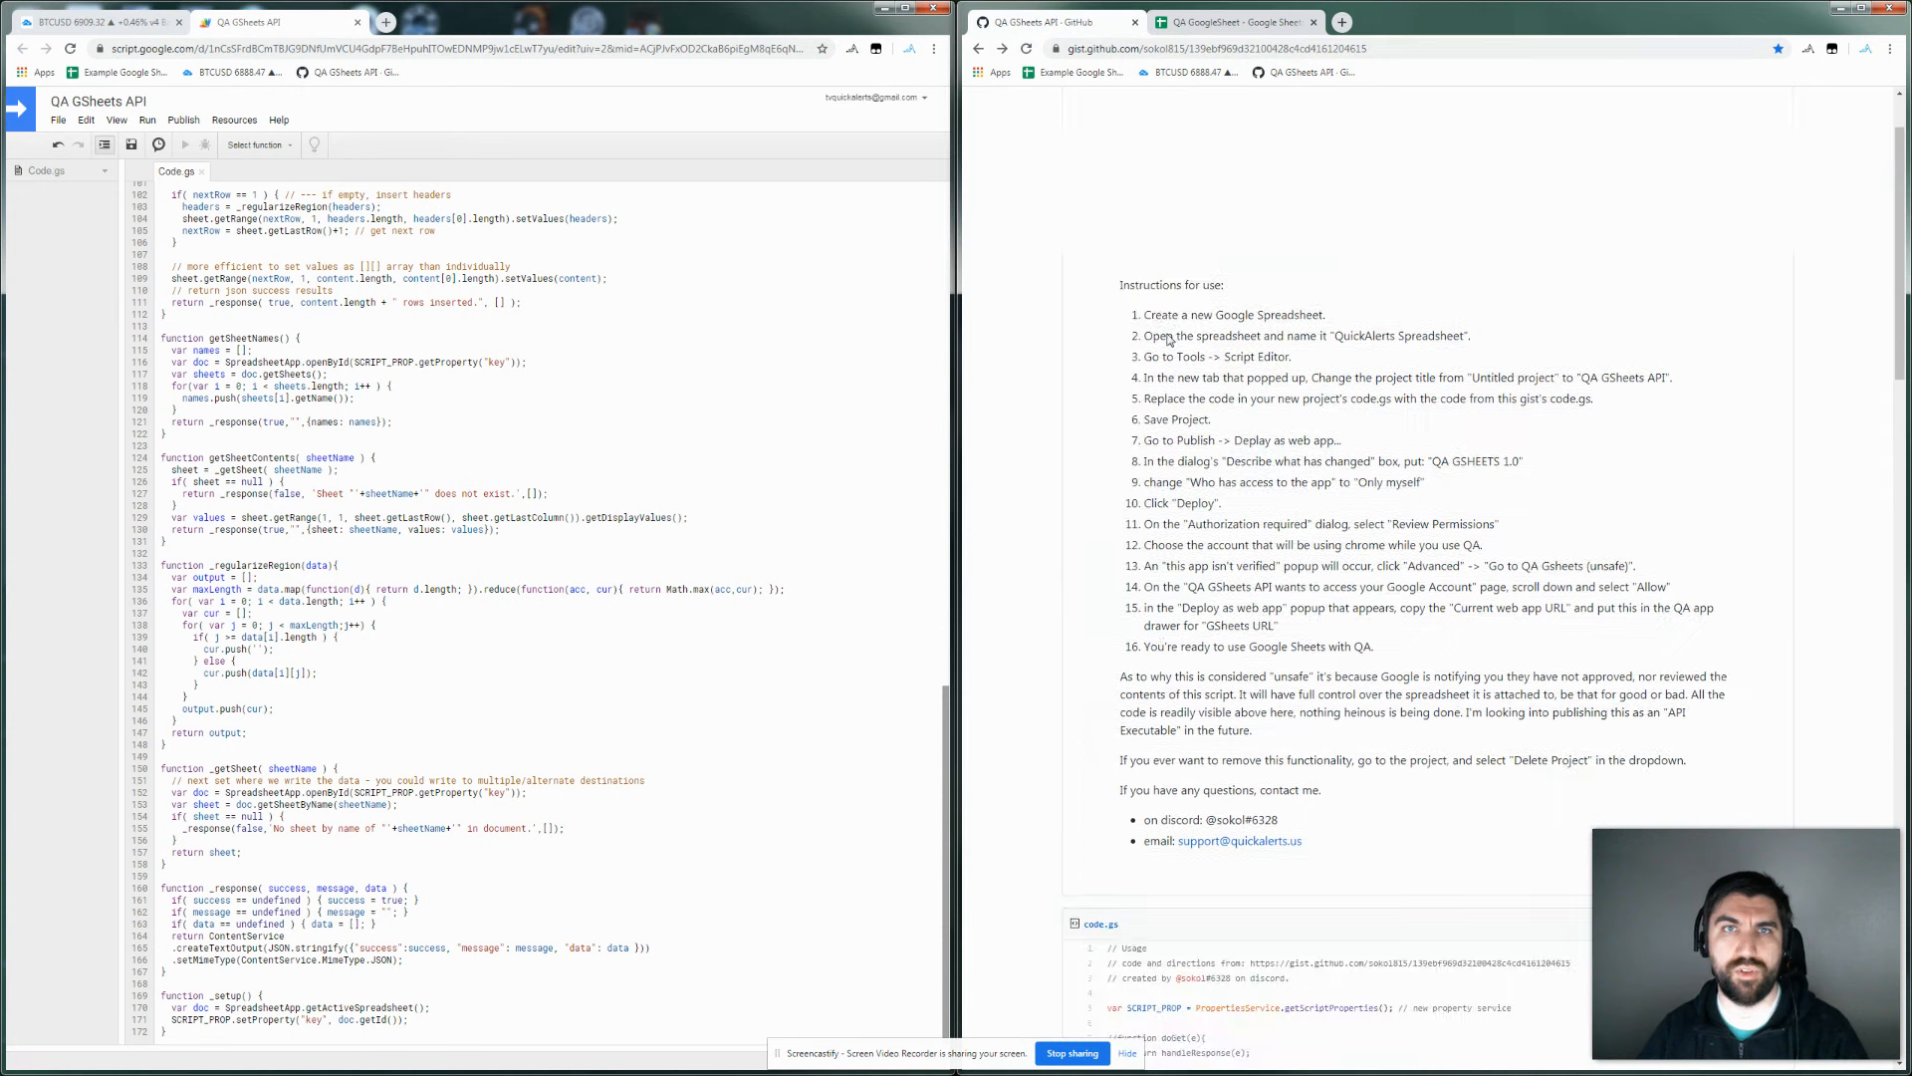
scroll(1169, 340, "up", 1)
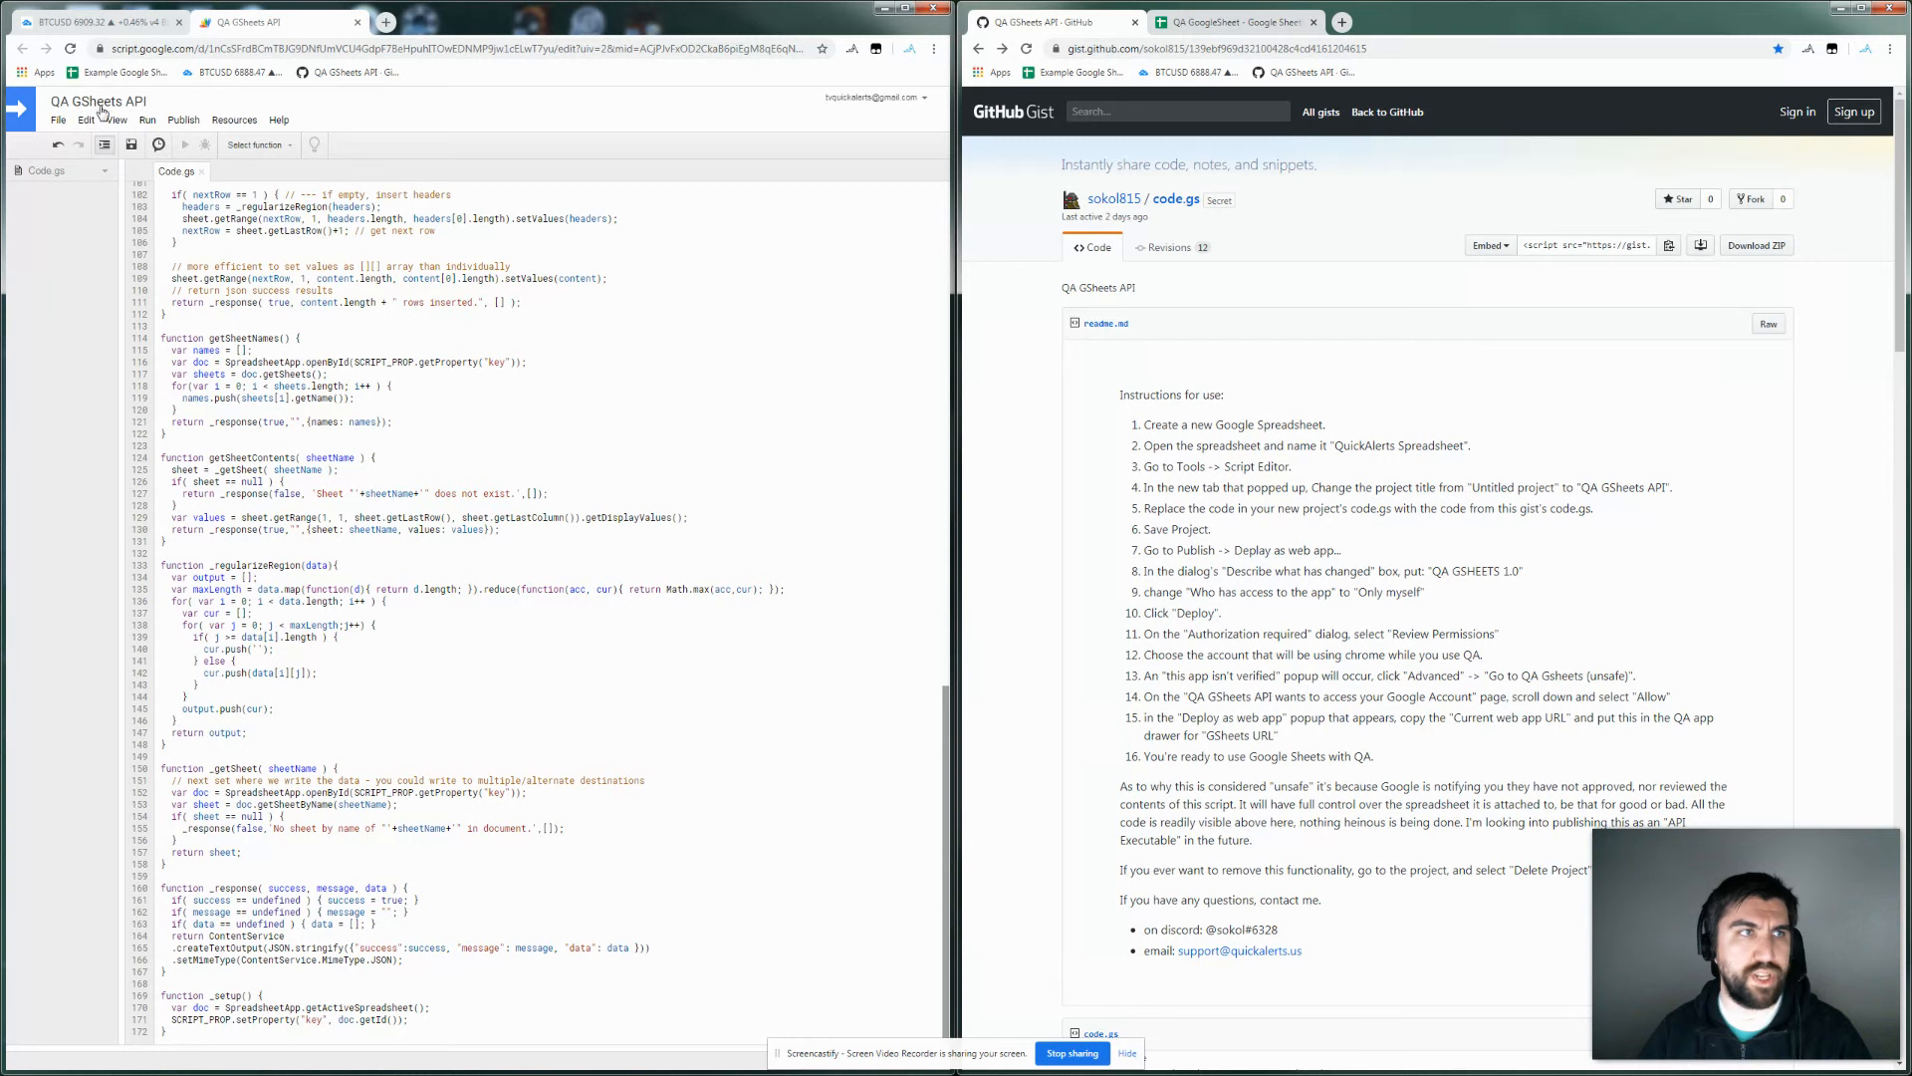
Deploy the project as a web app described 'QA Gsheets 1.0', accessible to Only myself.
left_click(183, 121)
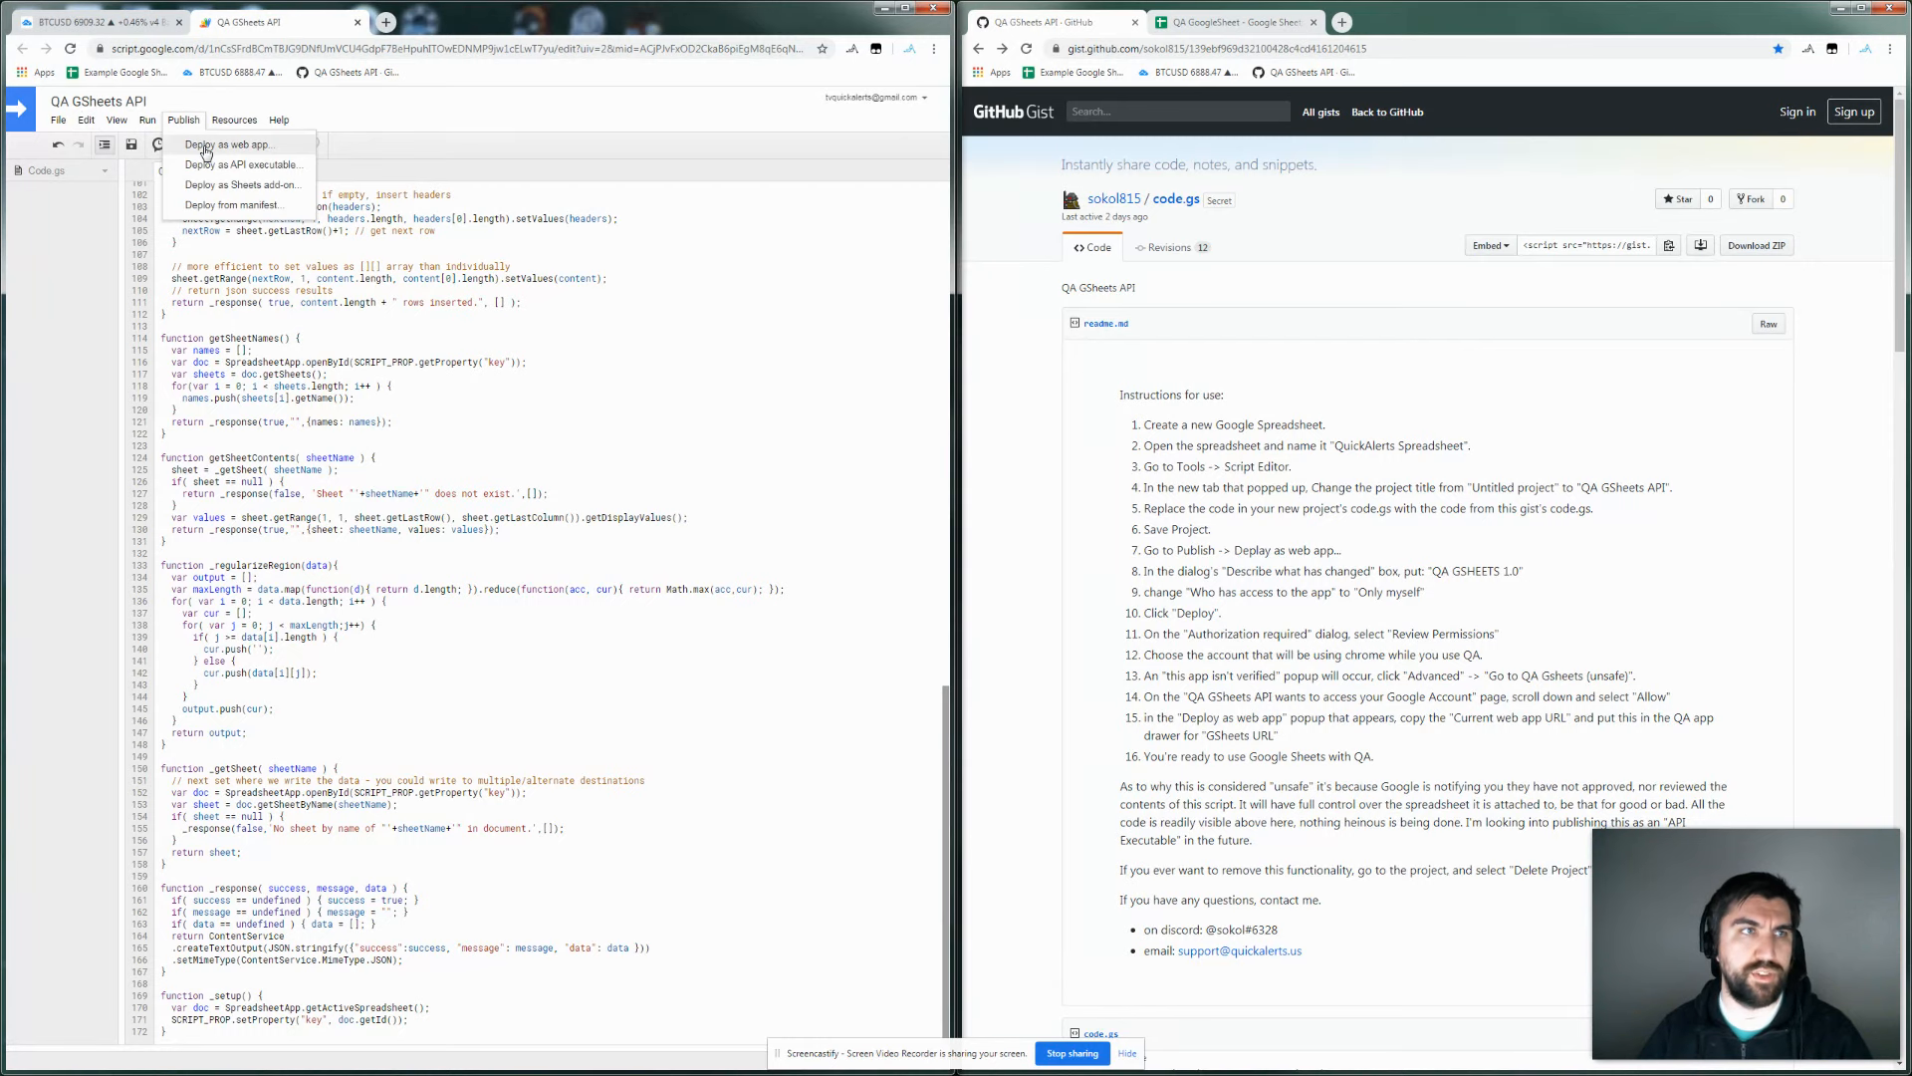
left_click(206, 147)
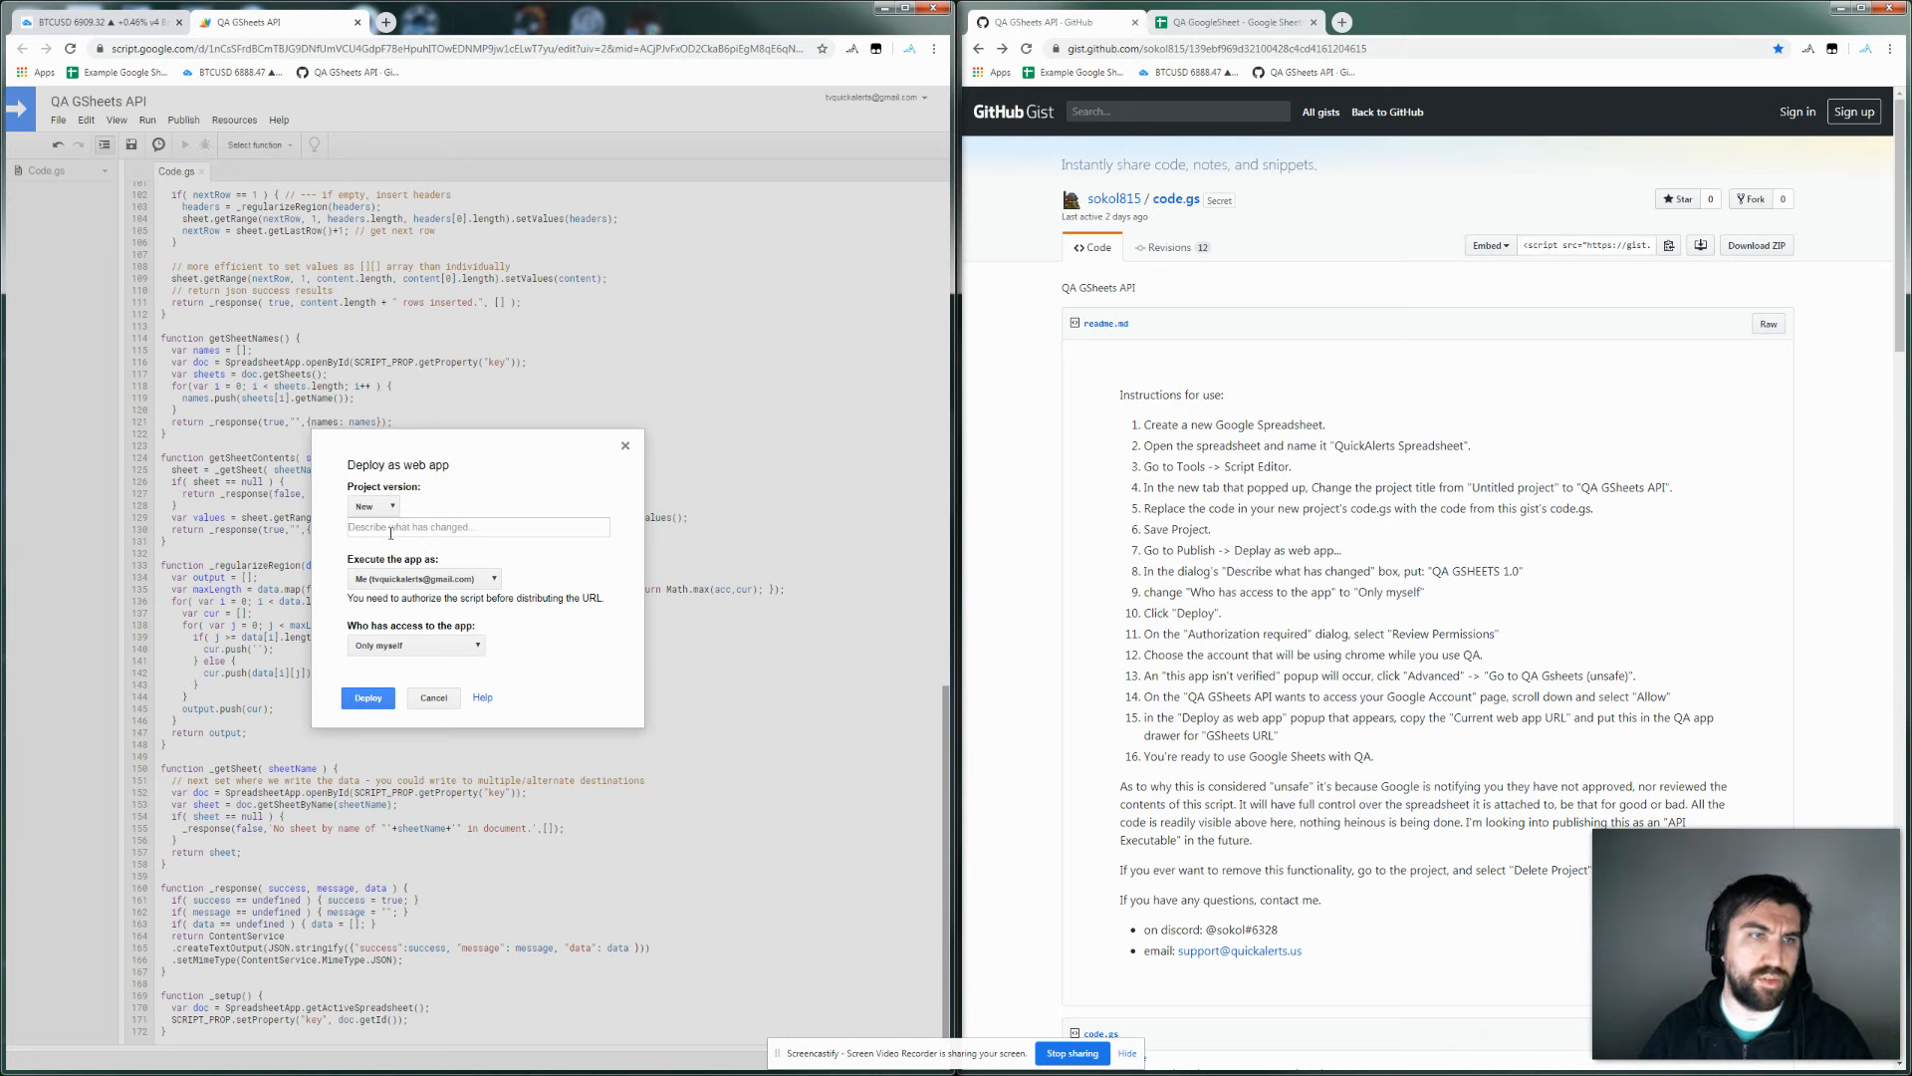
left_click(393, 530)
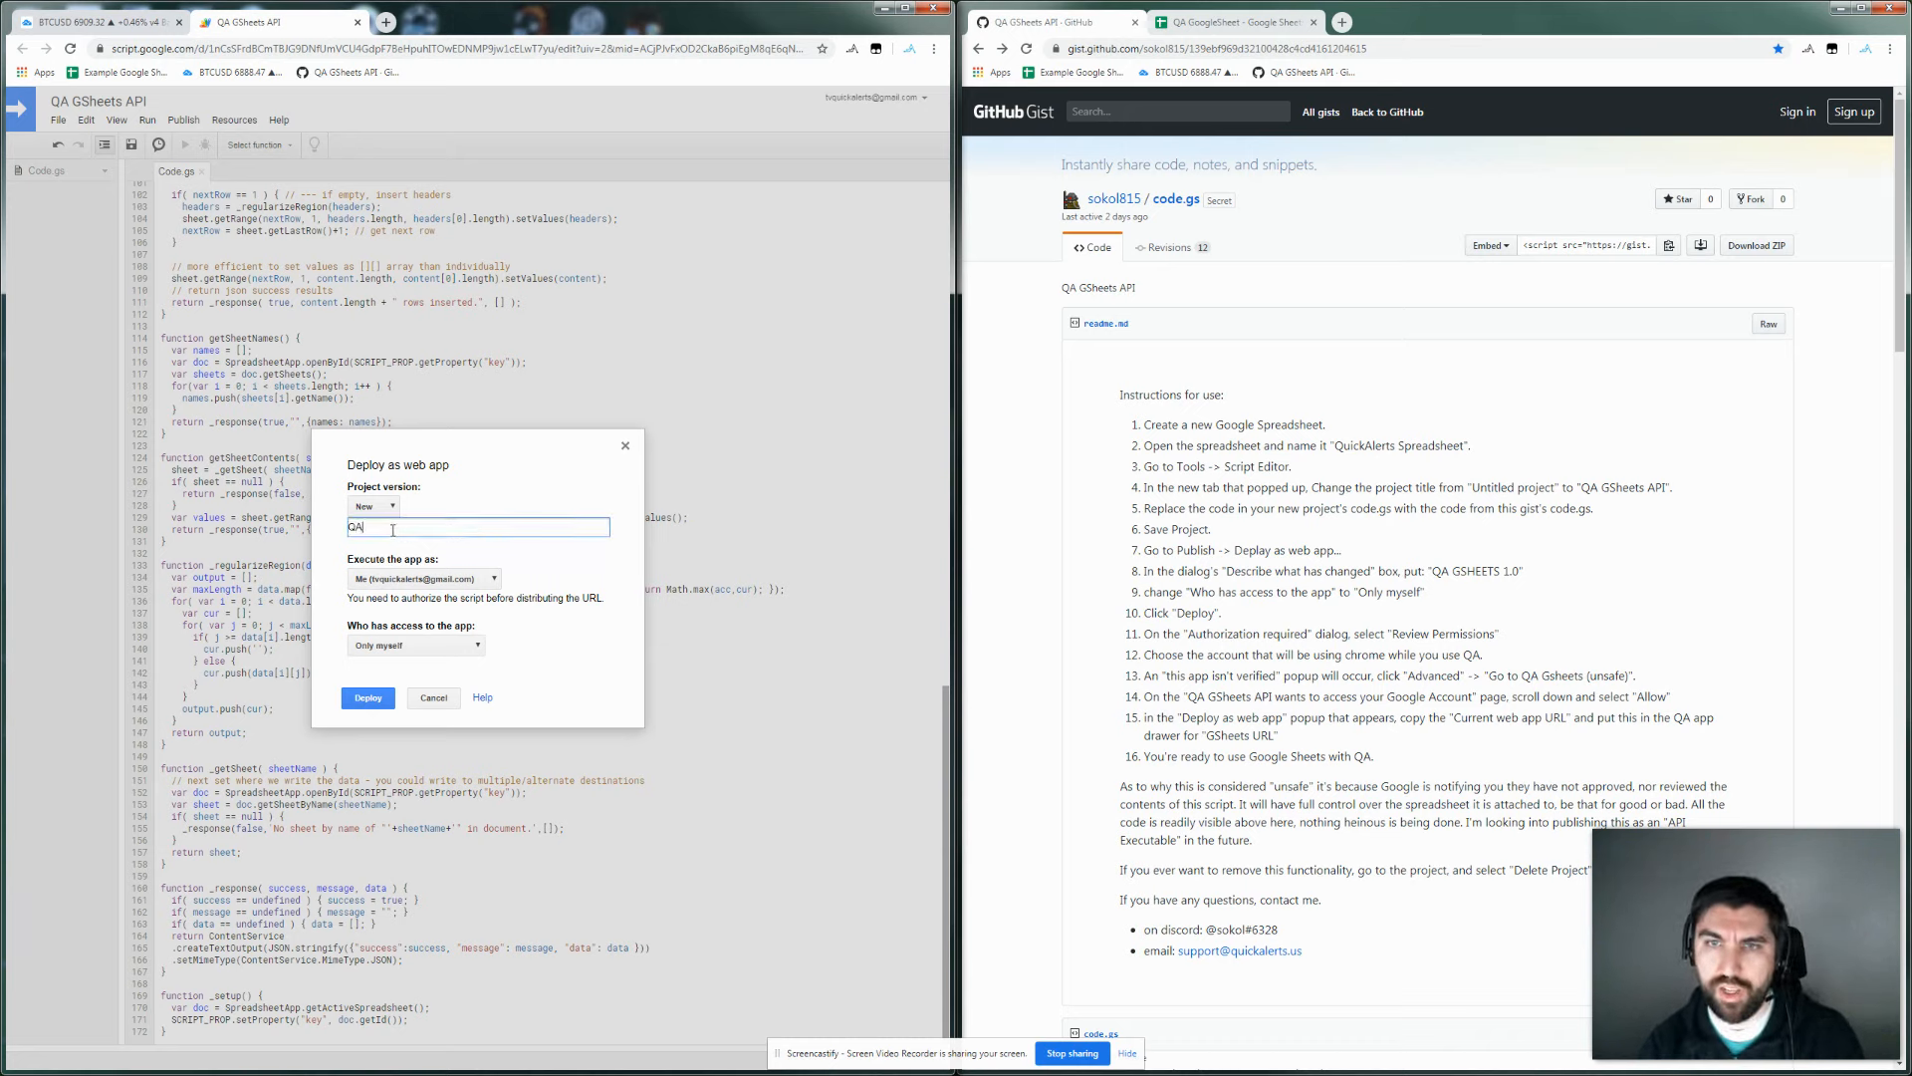
type("QA Gsheets 1.0")
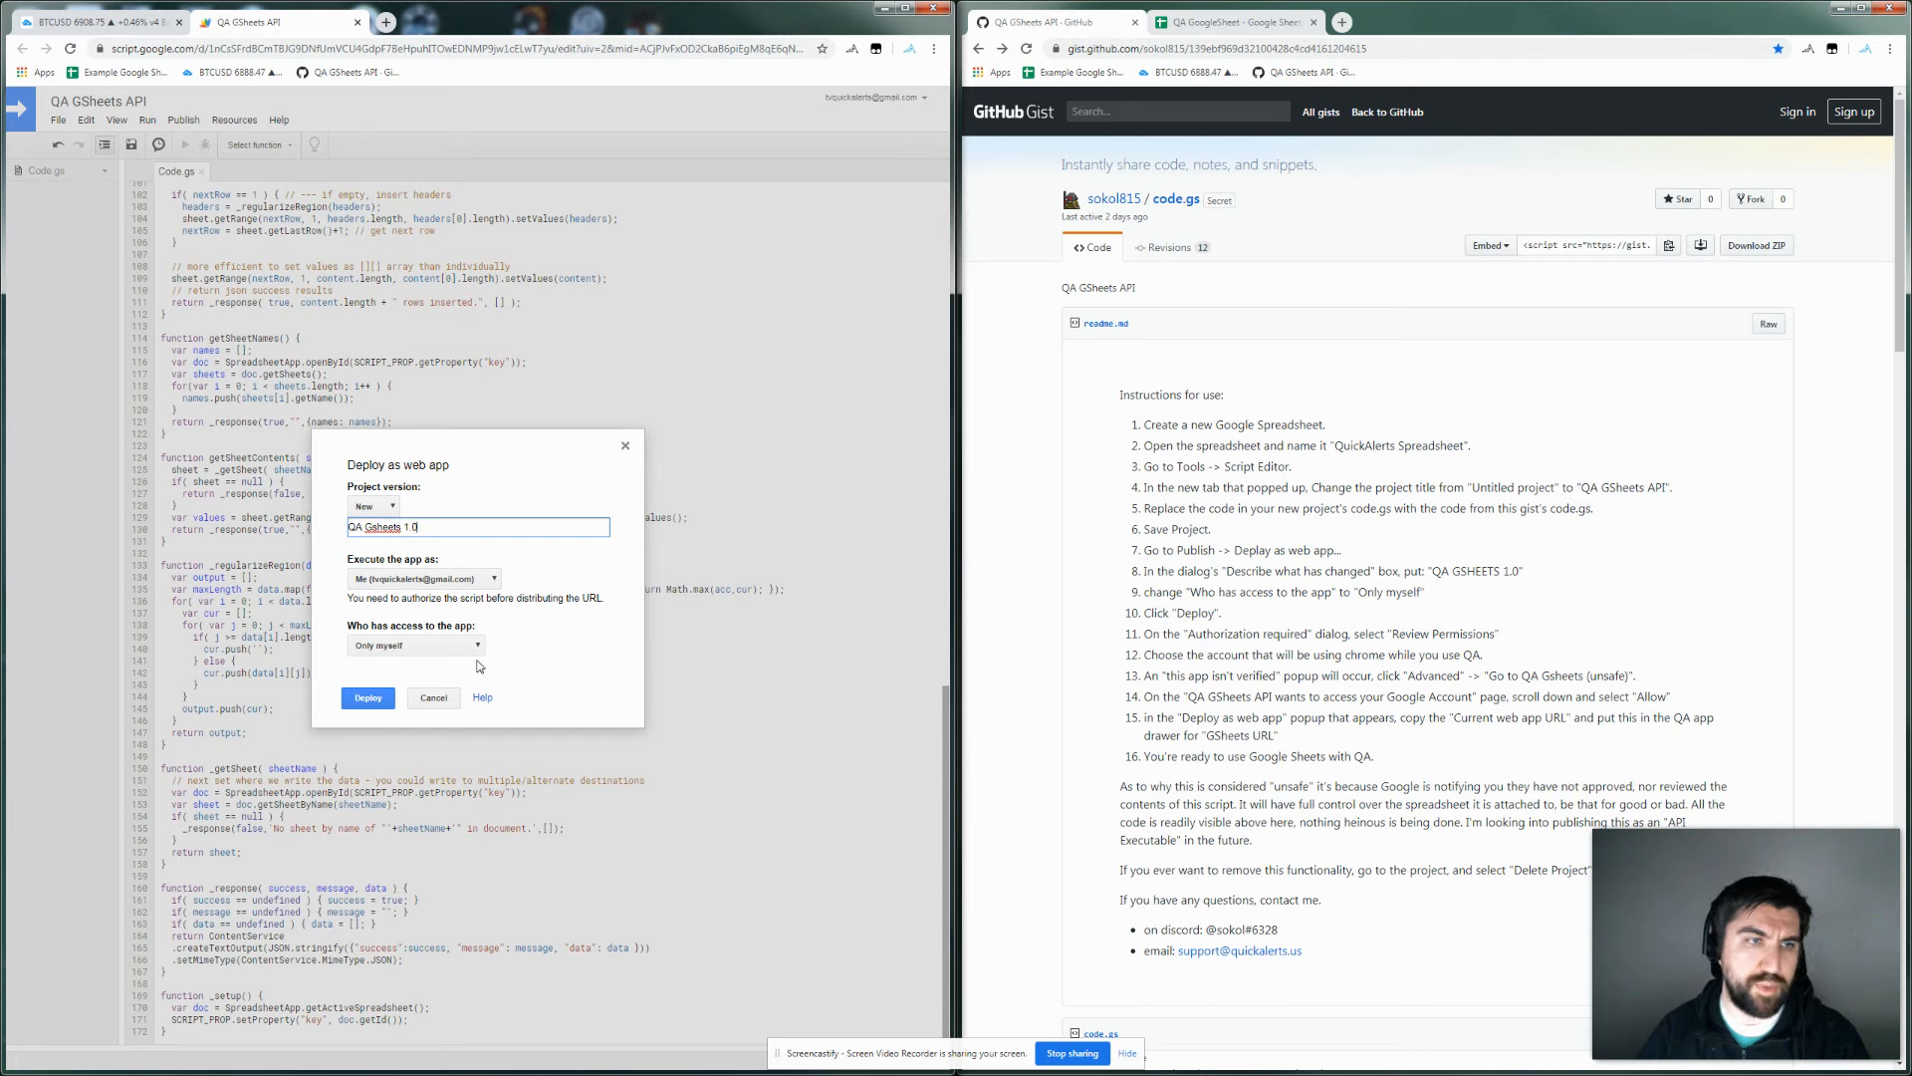
left_click(369, 701)
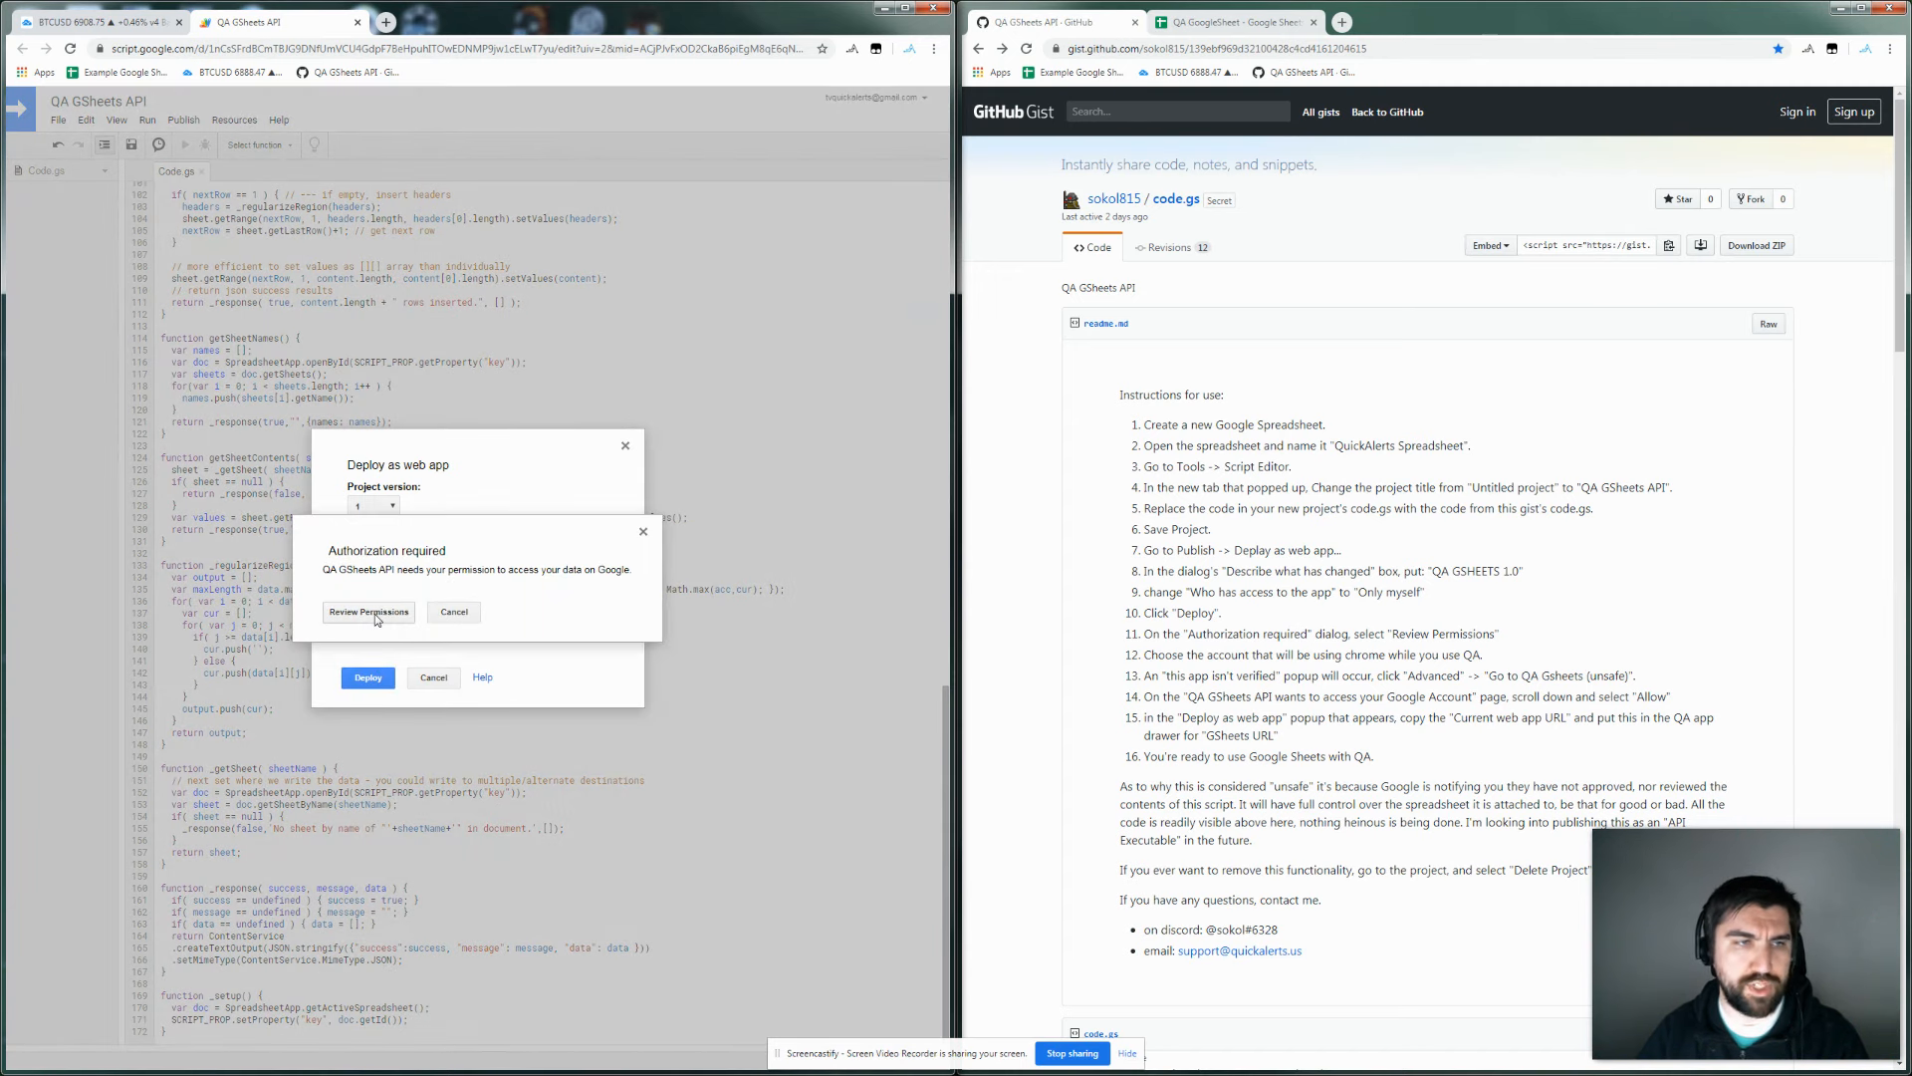
Authorize QA GSheets API via Review Permissions, Advanced > Go to QA GSheets API (unsafe), and Allow.
left_click(375, 614)
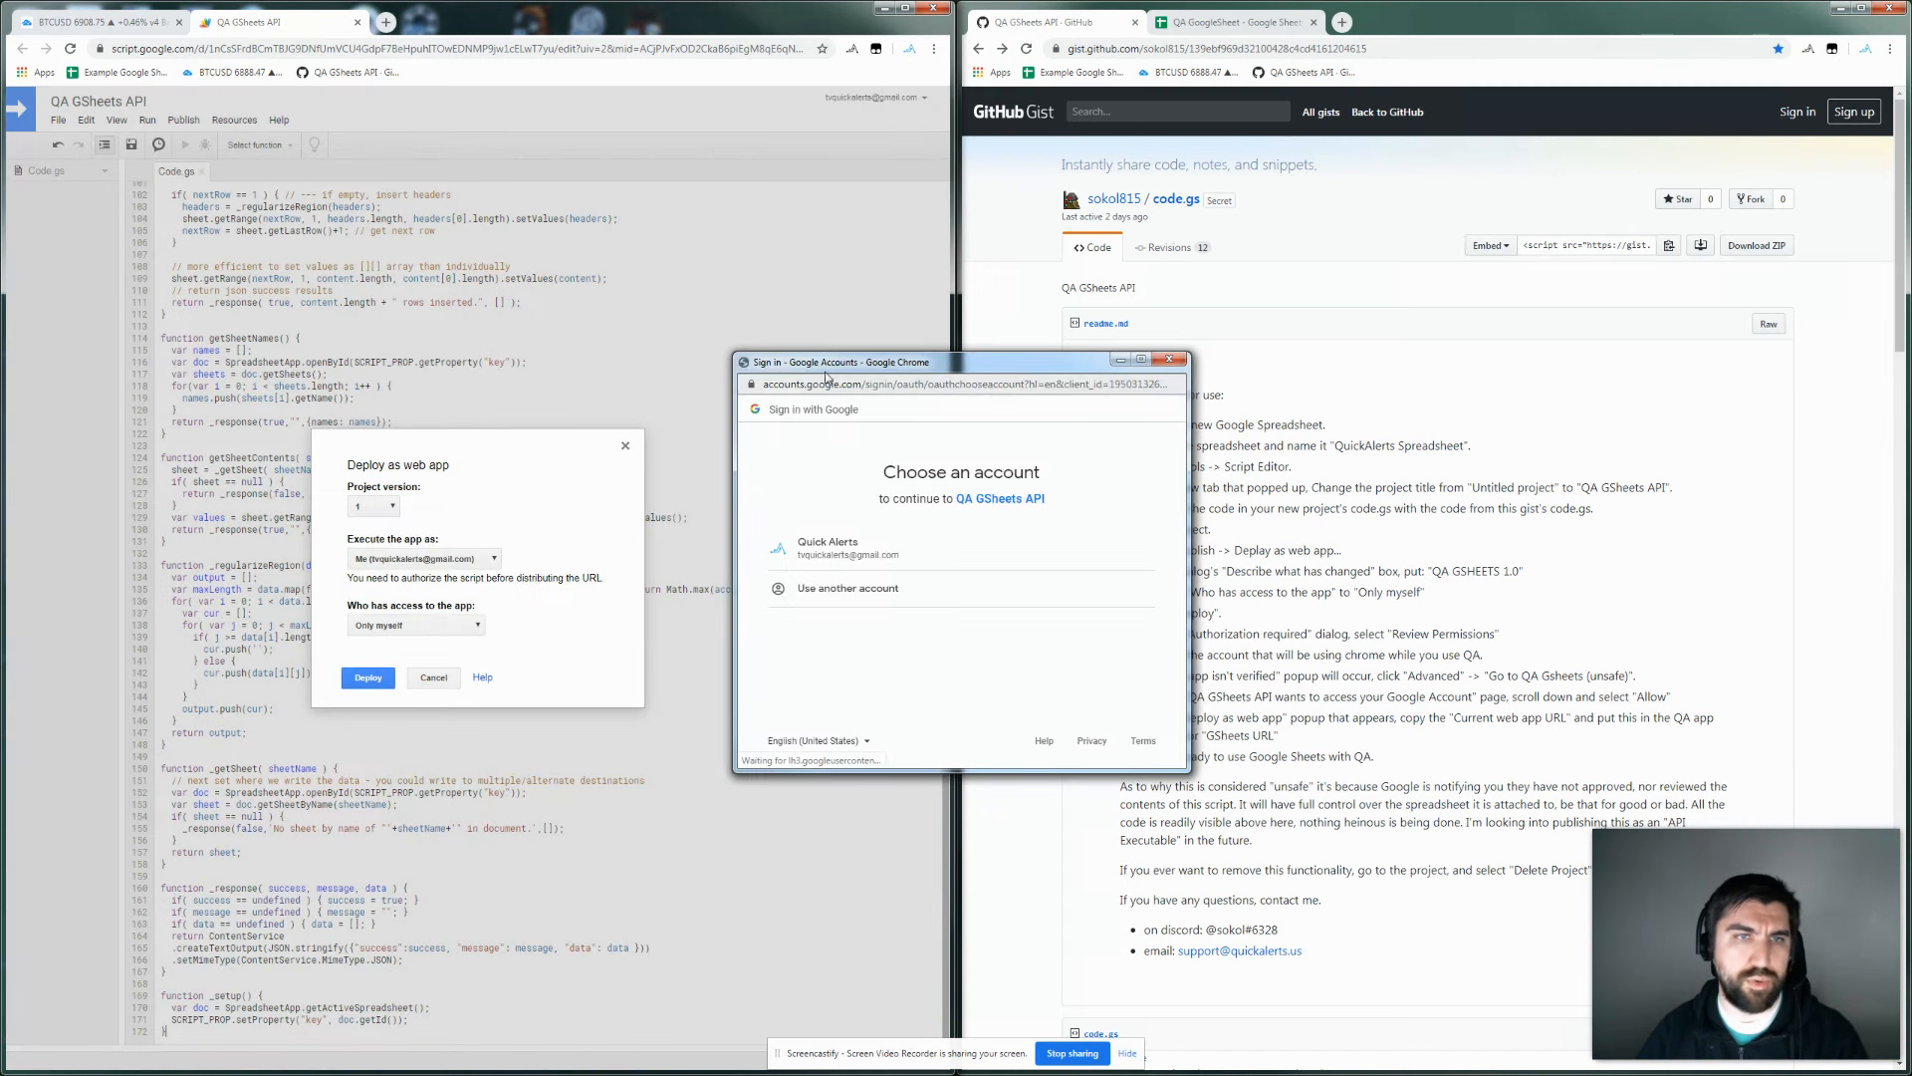
left_click(823, 558)
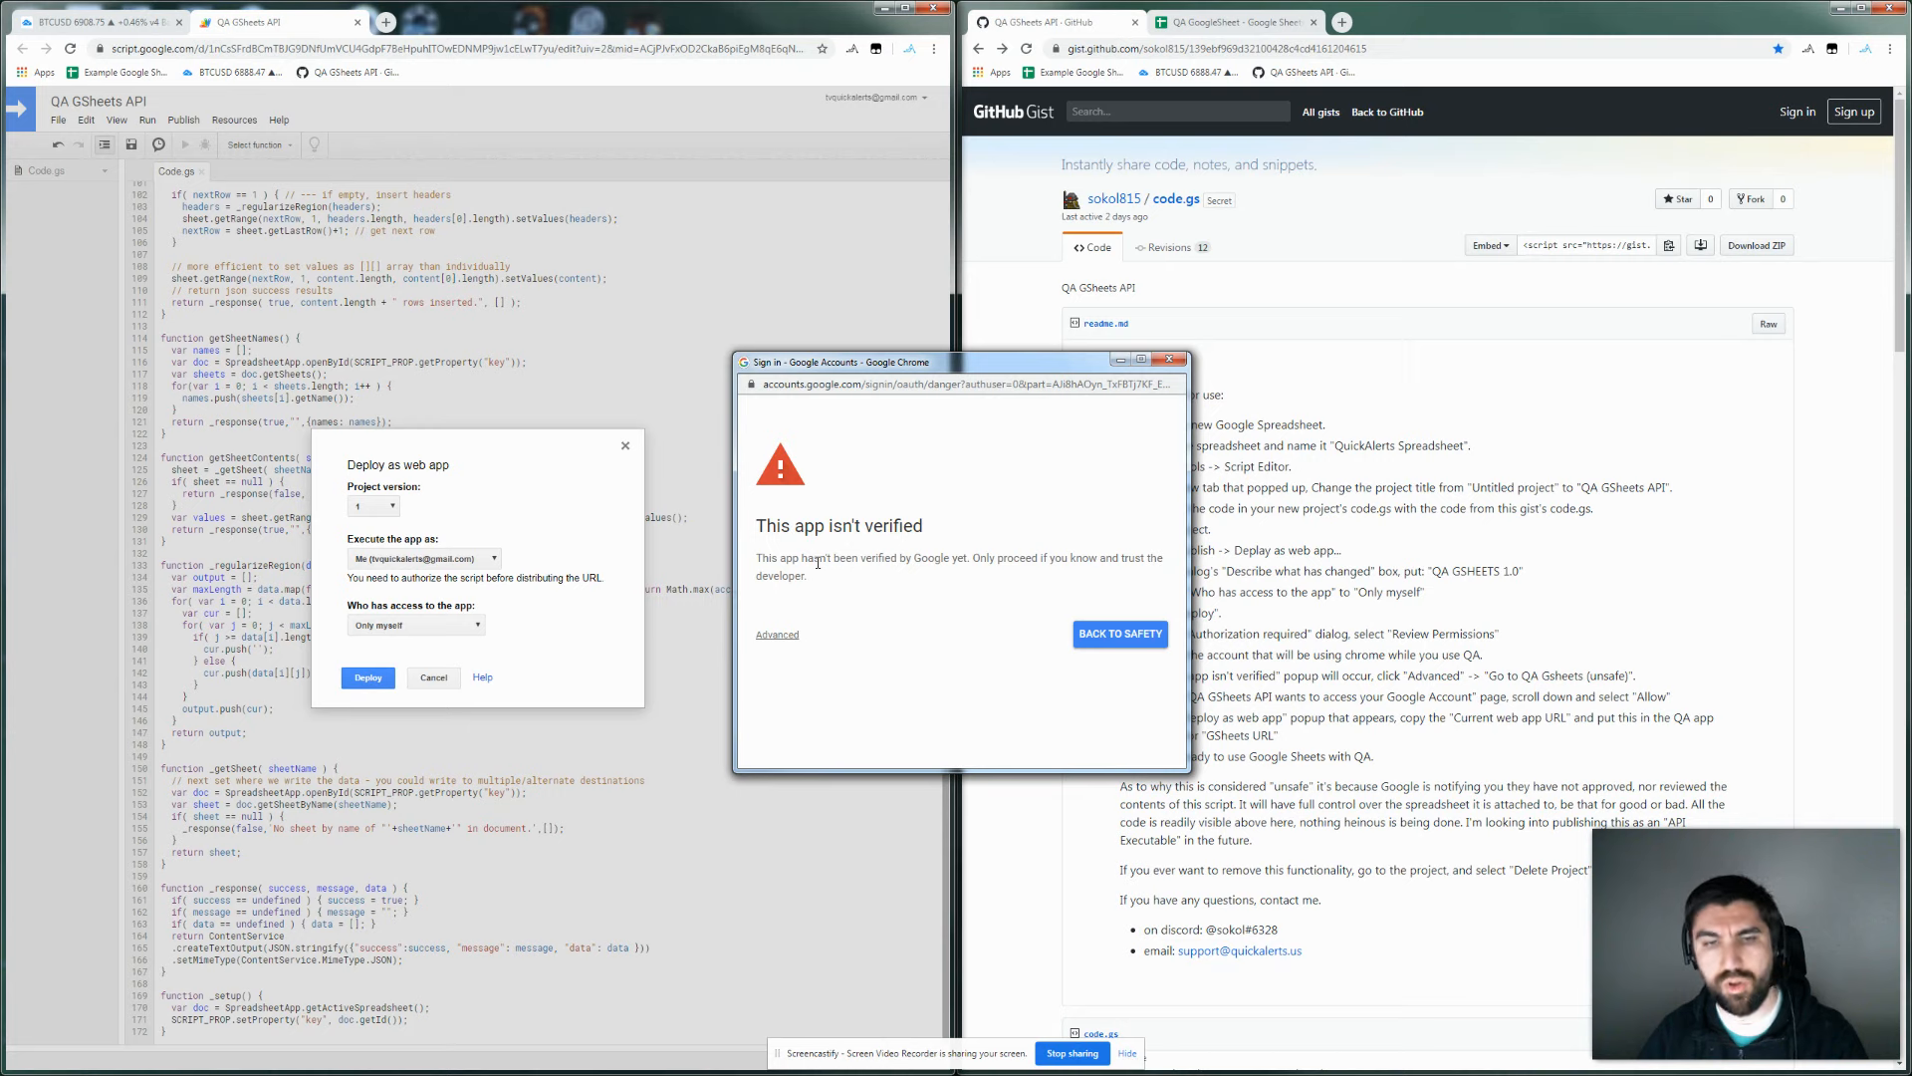
left_click(778, 635)
scroll(788, 687, "down", 1)
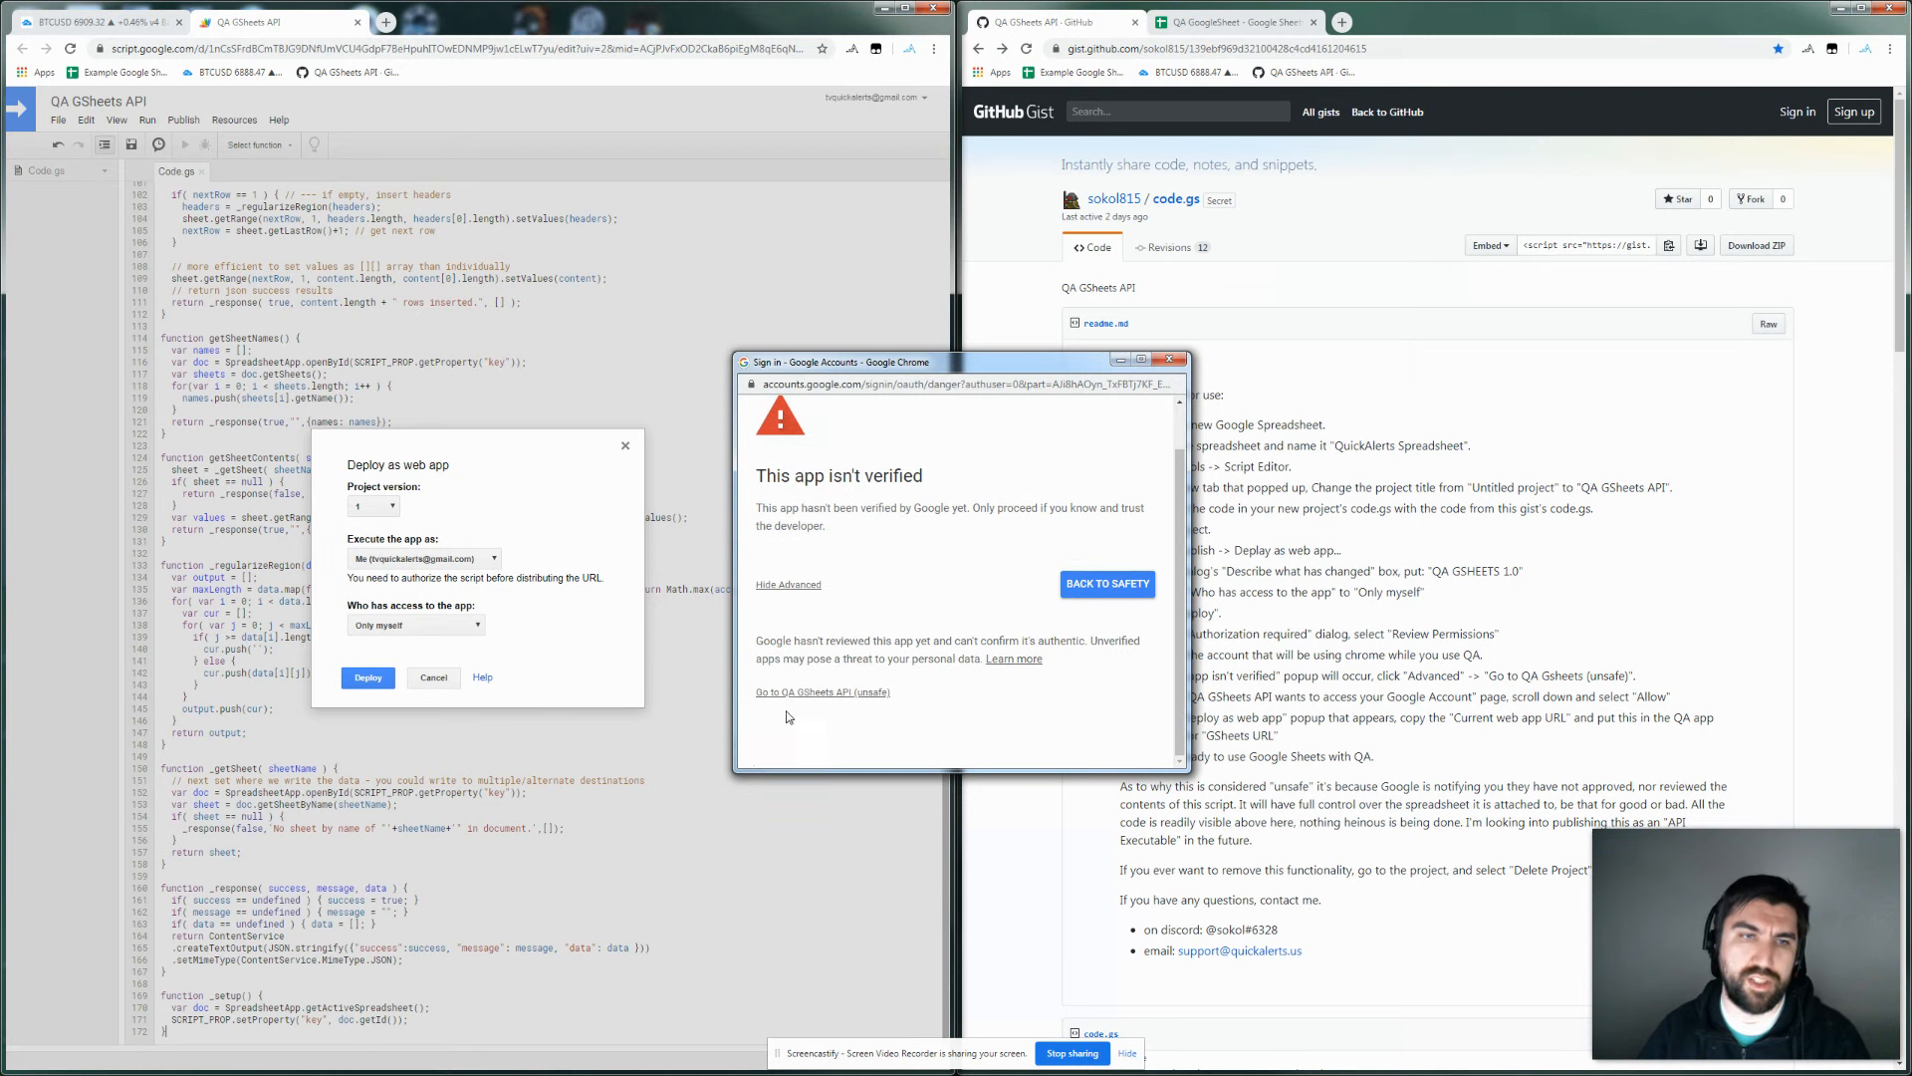
left_click(787, 695)
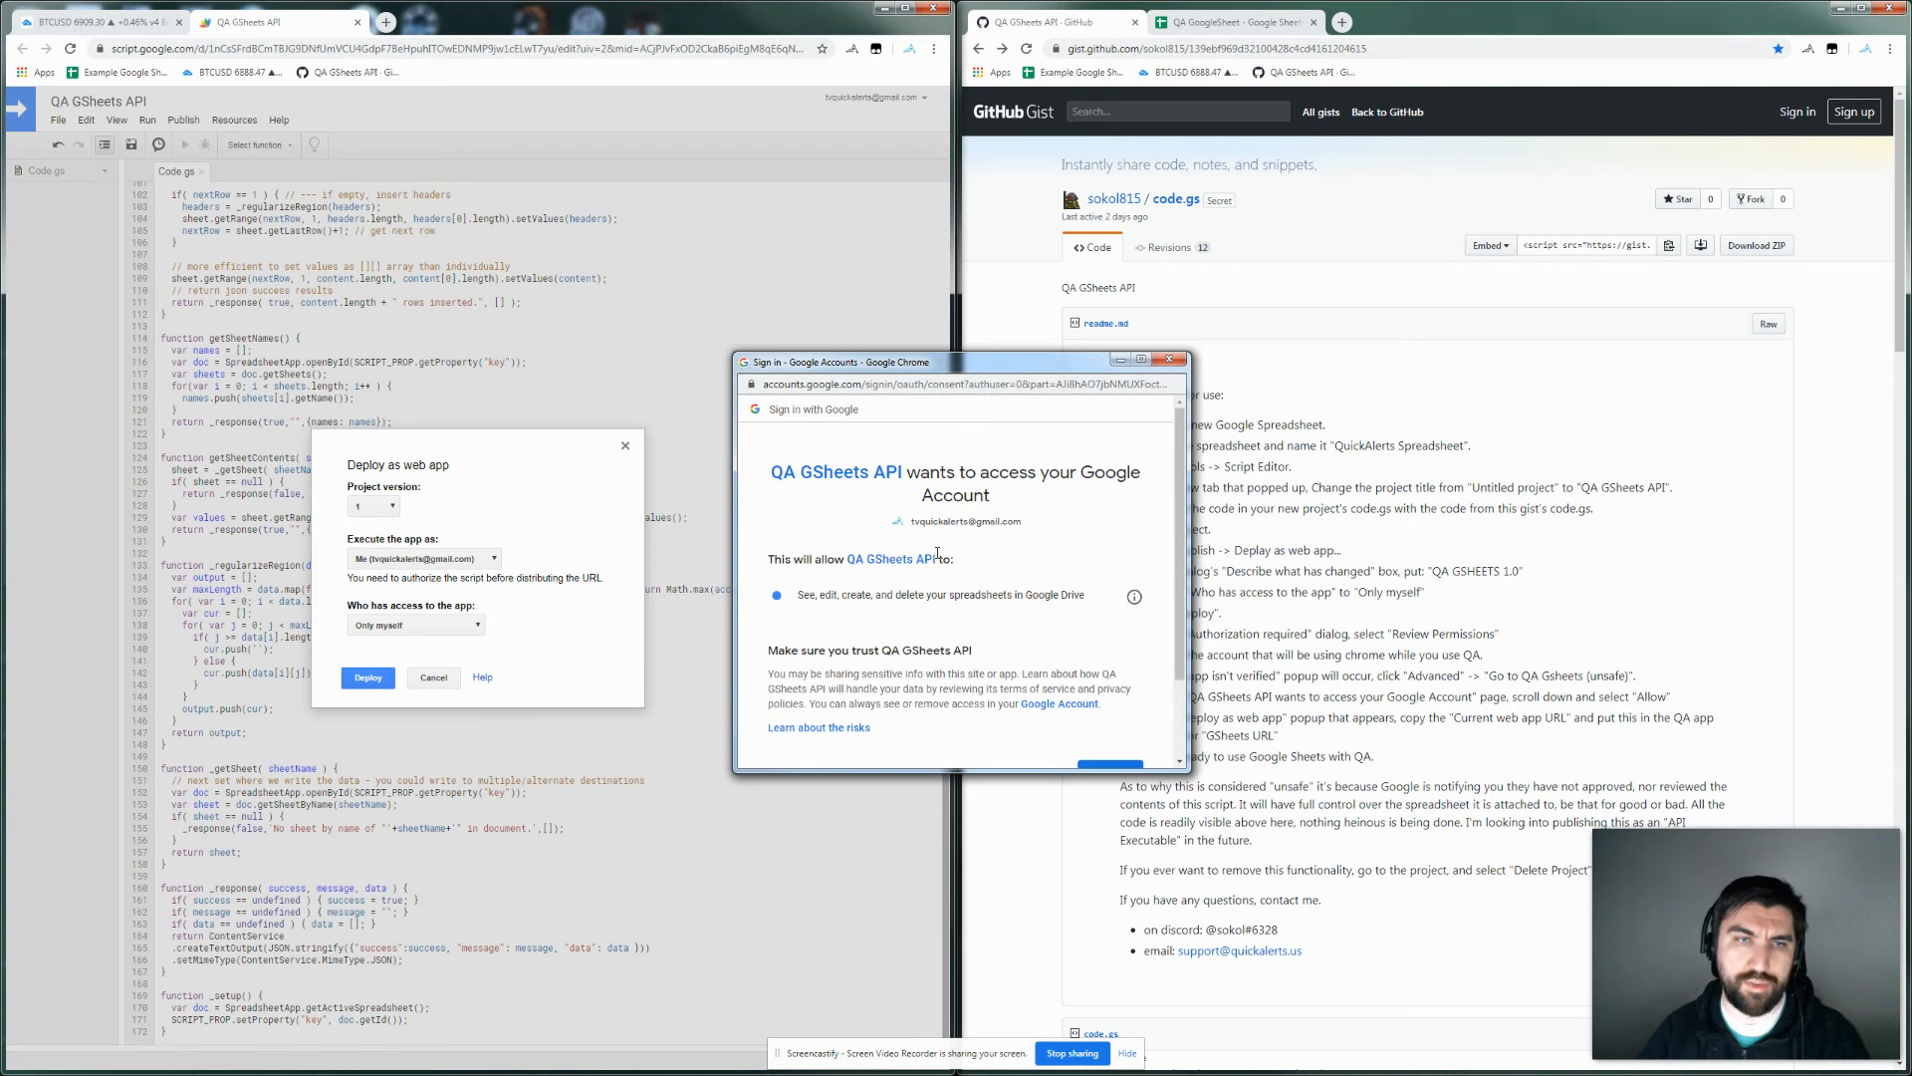
scroll(926, 572, "down", 2)
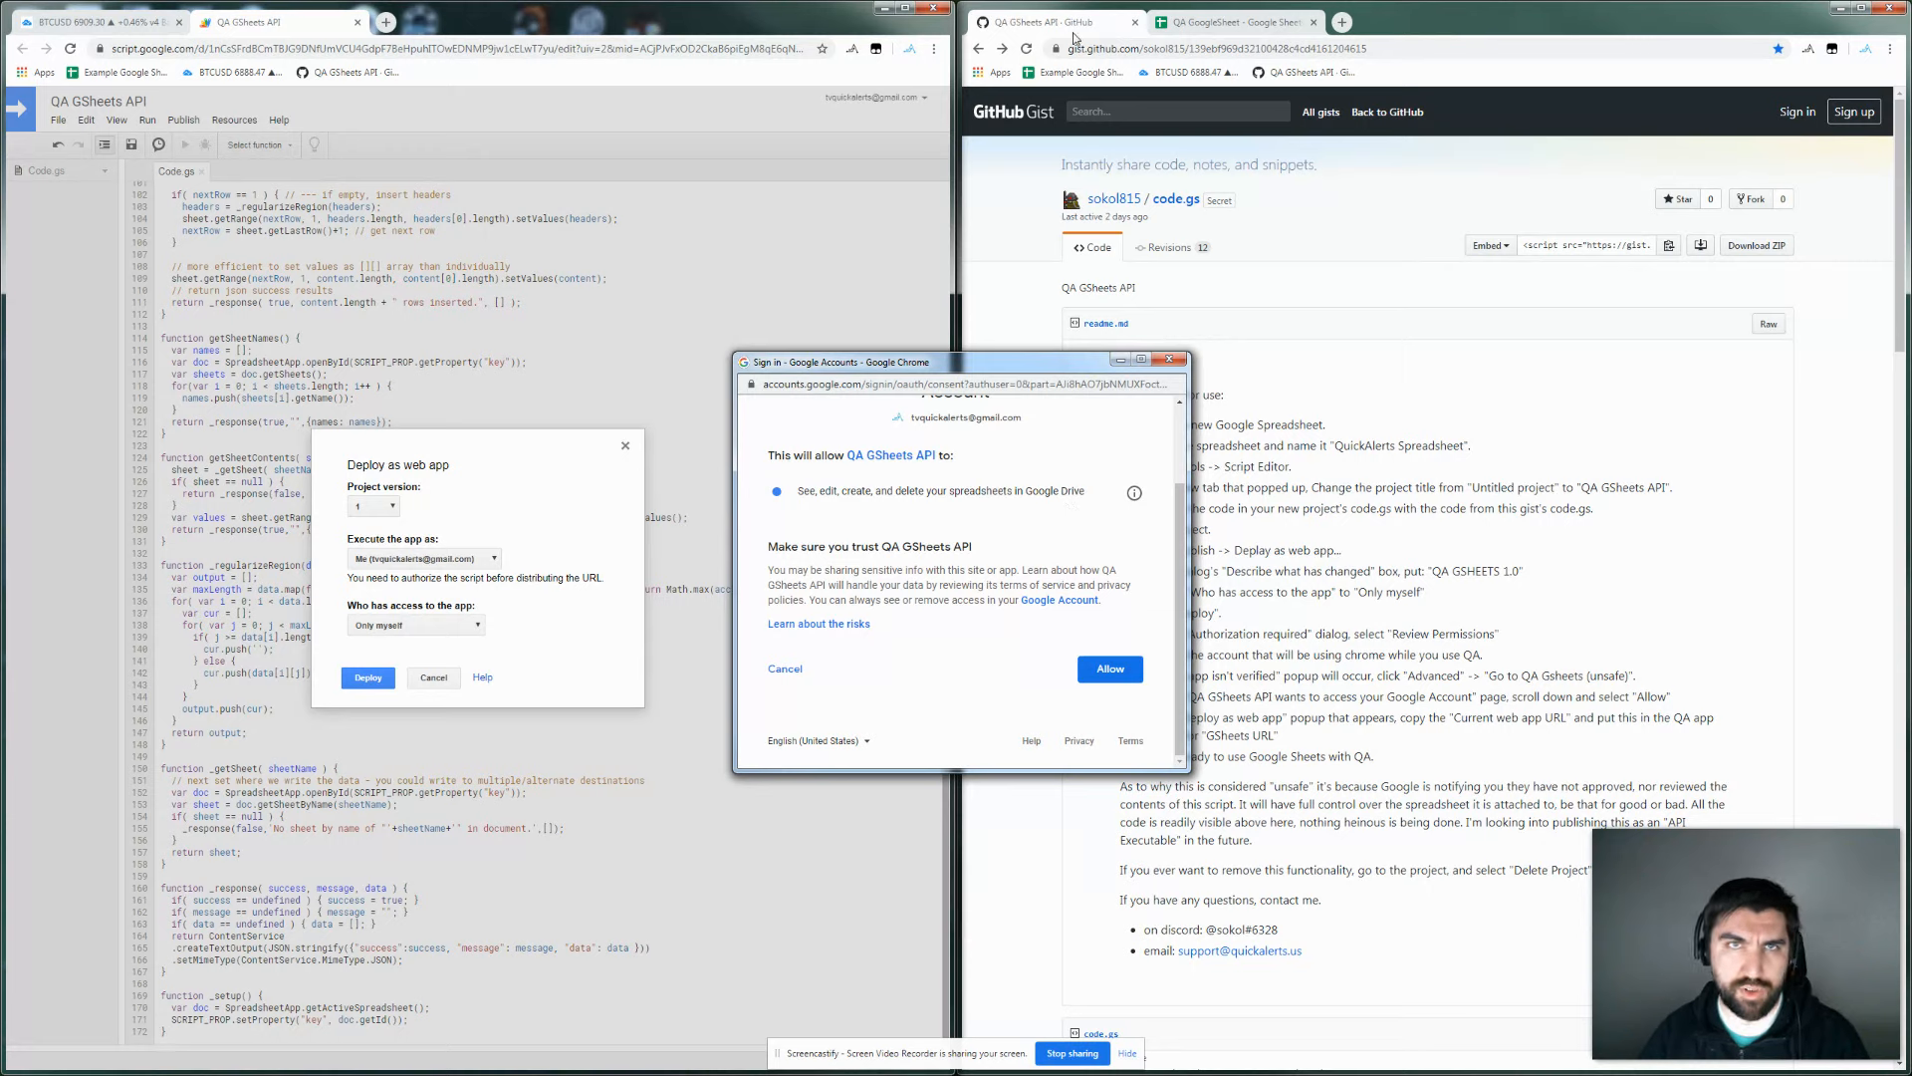
left_click(1110, 667)
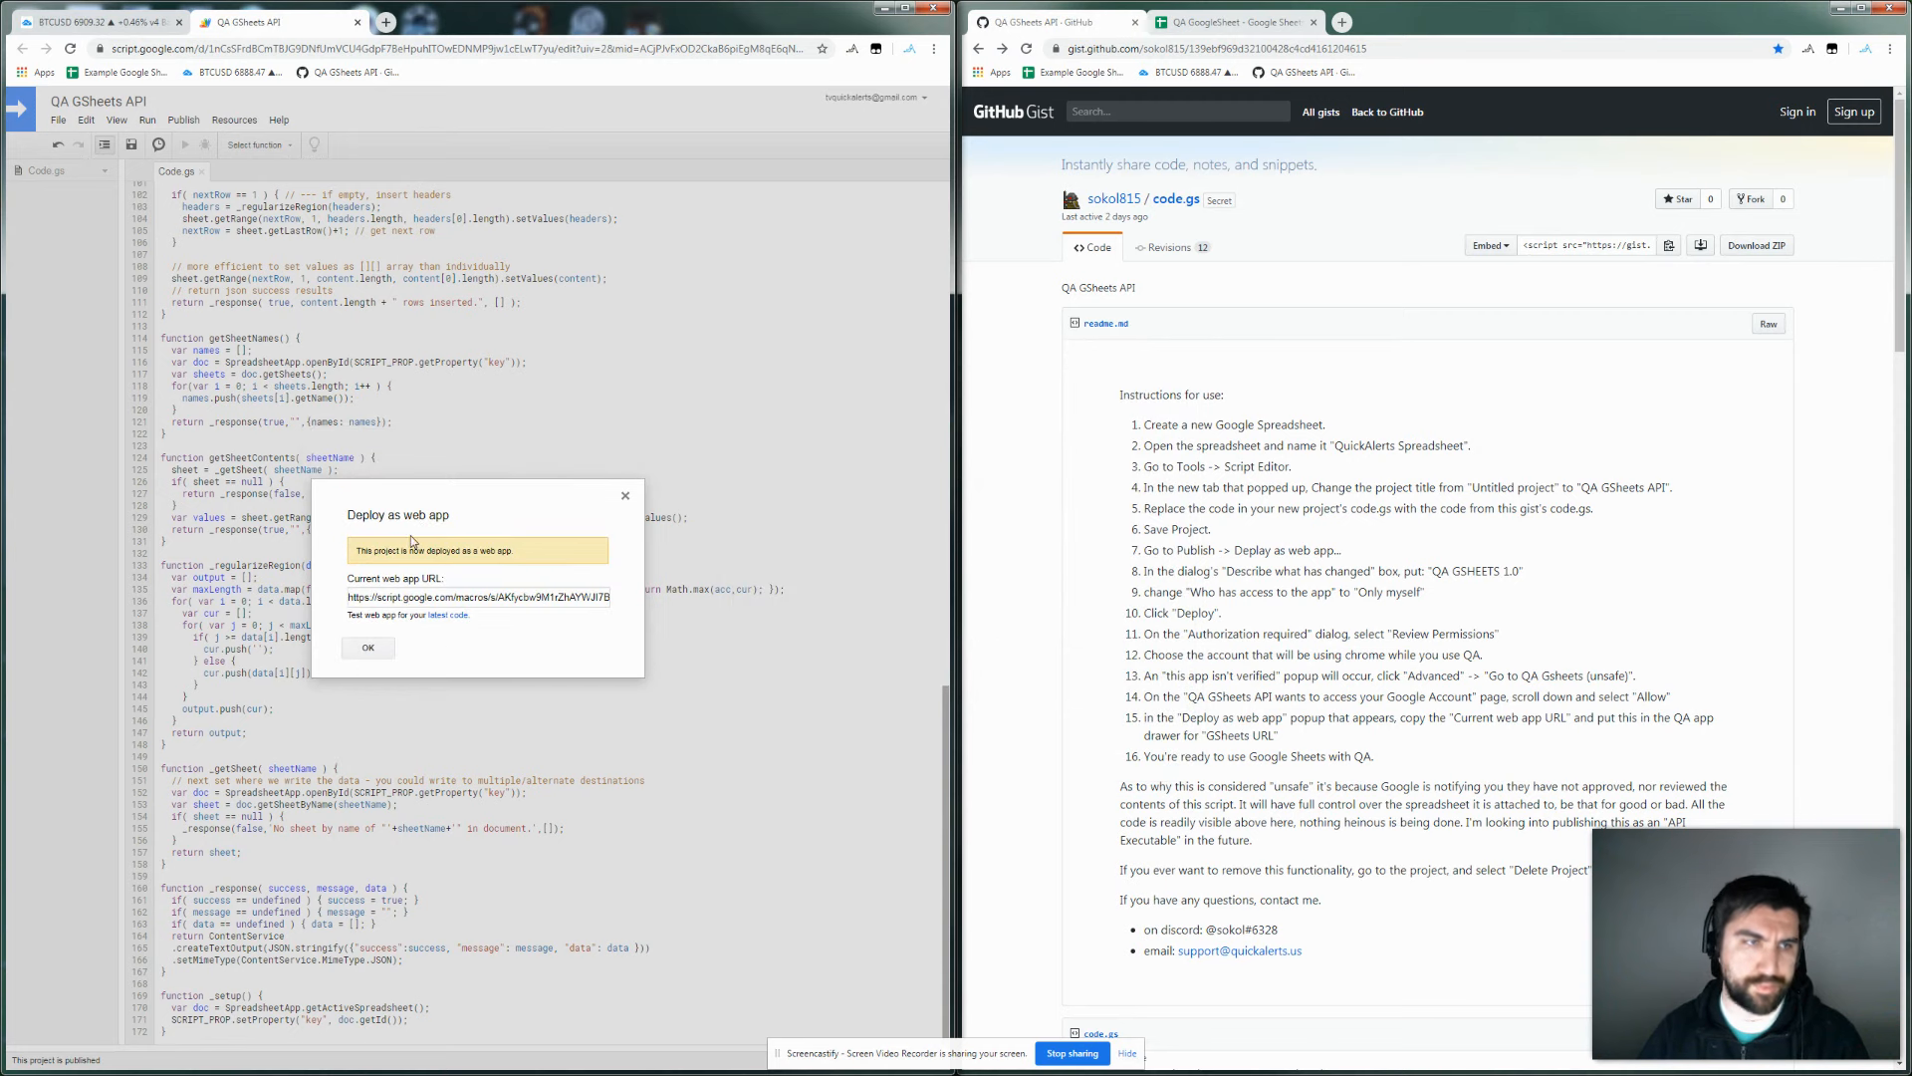
Copy the Current web app URL, close the deployment confirmation, and return to the BTCUSD chart.
left_click(458, 599)
key("ctrl+a")
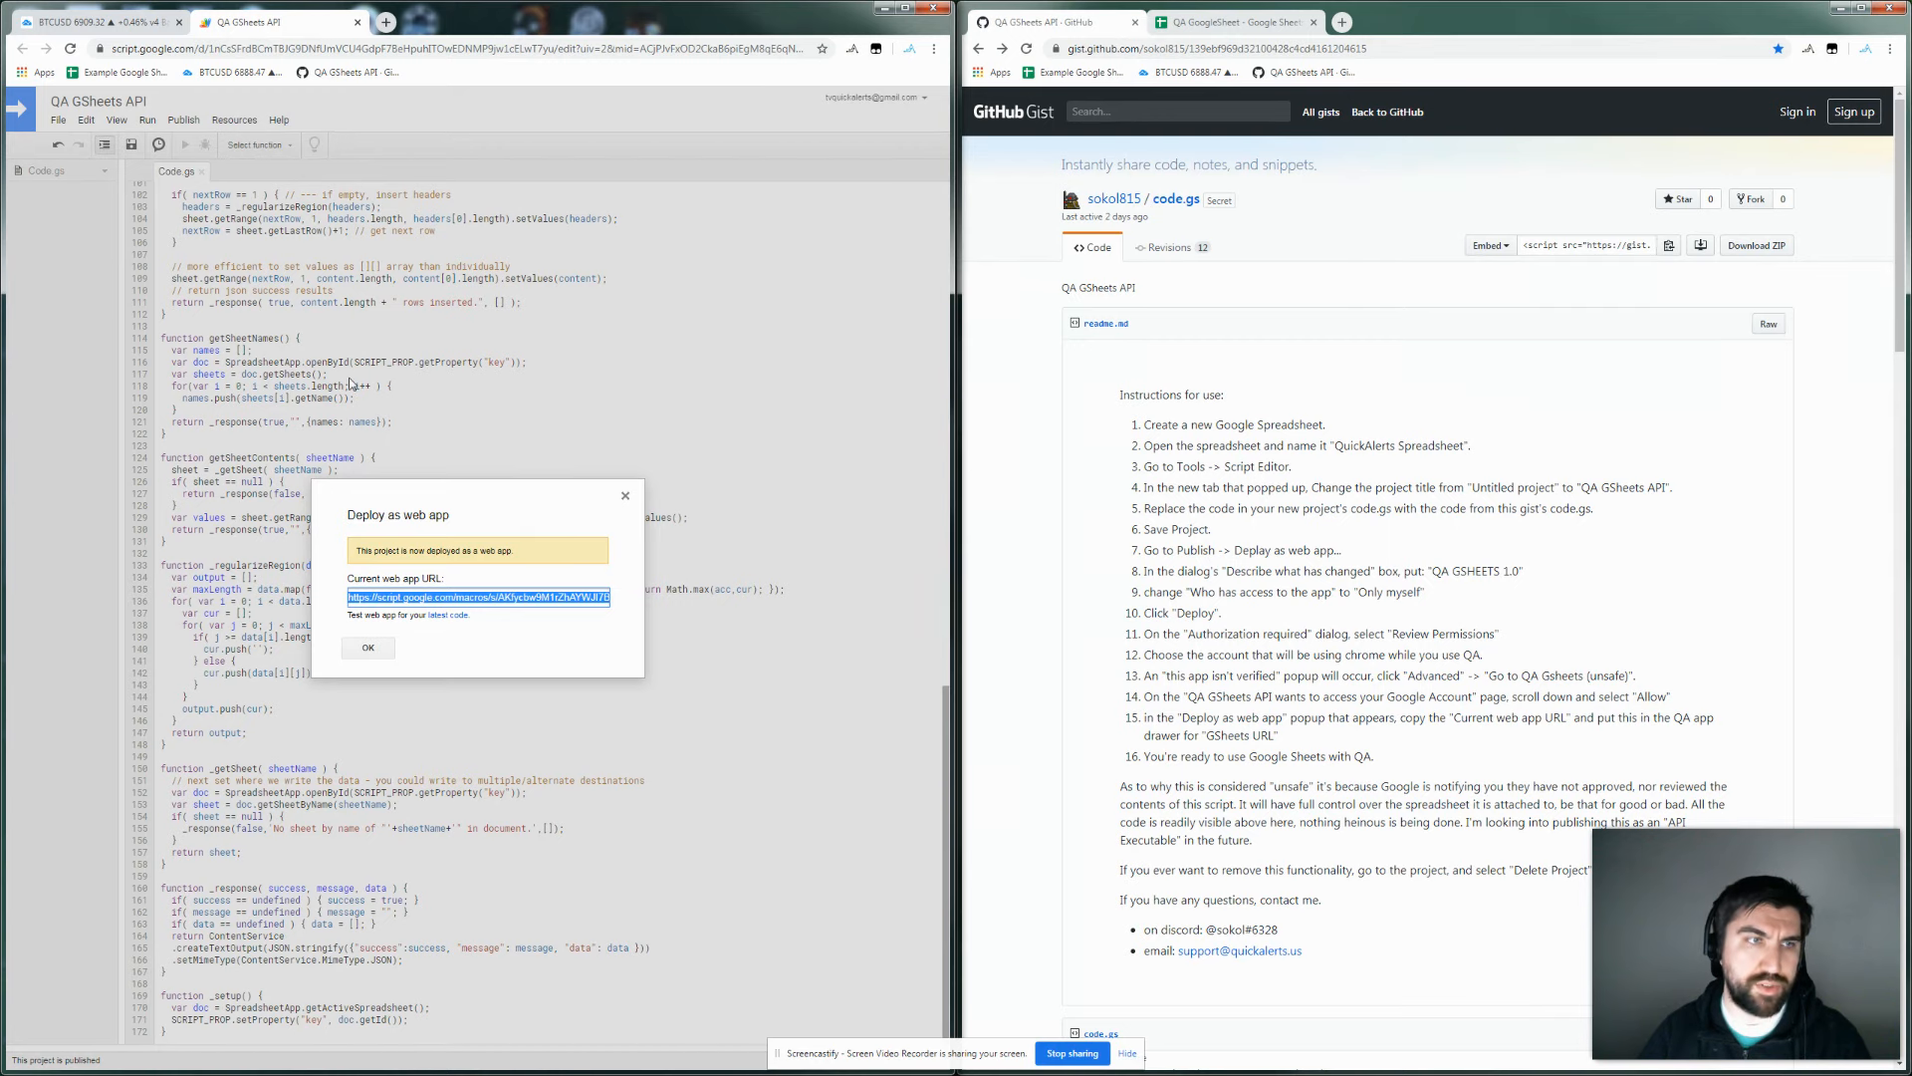
left_click(366, 648)
left_click(96, 22)
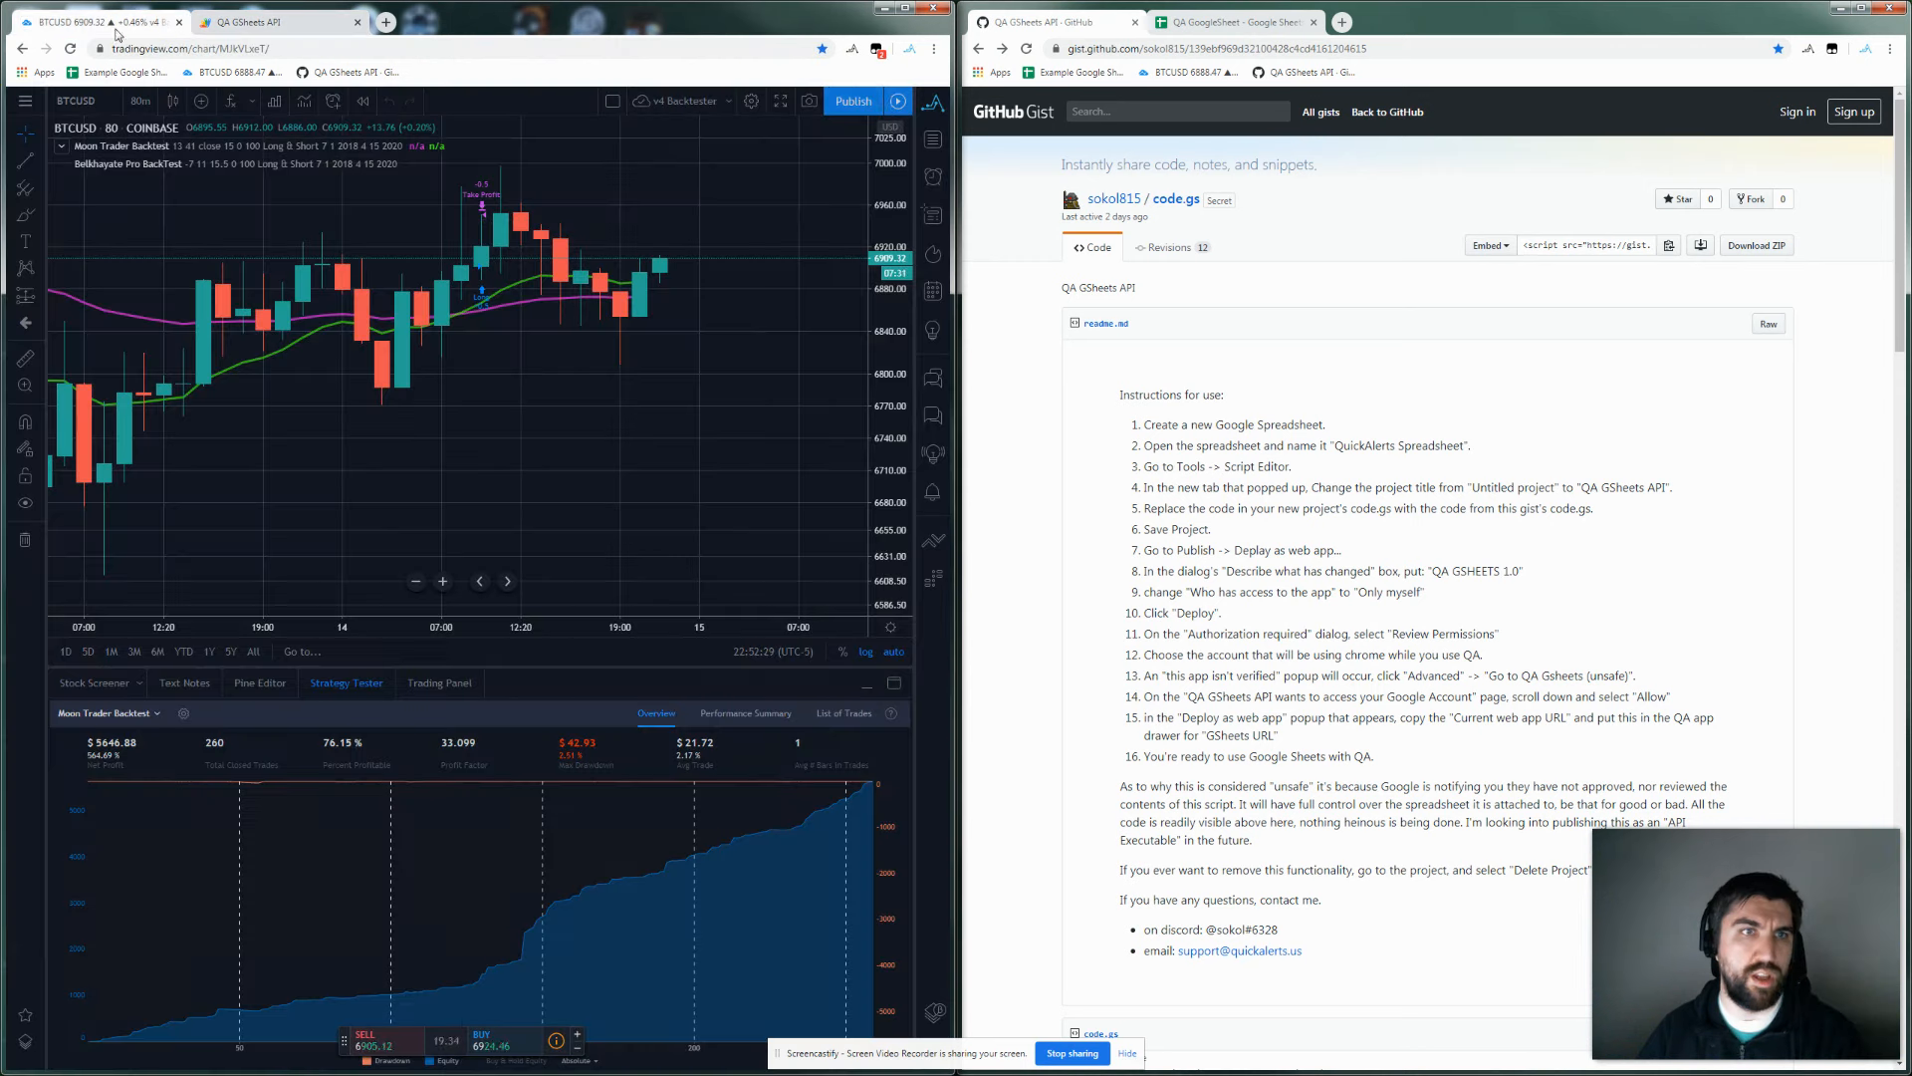
Paste the web app URL into QuickAlerts' GSheets URL, then open Auto Backtest beside QA GoogleSheet.
left_click(931, 107)
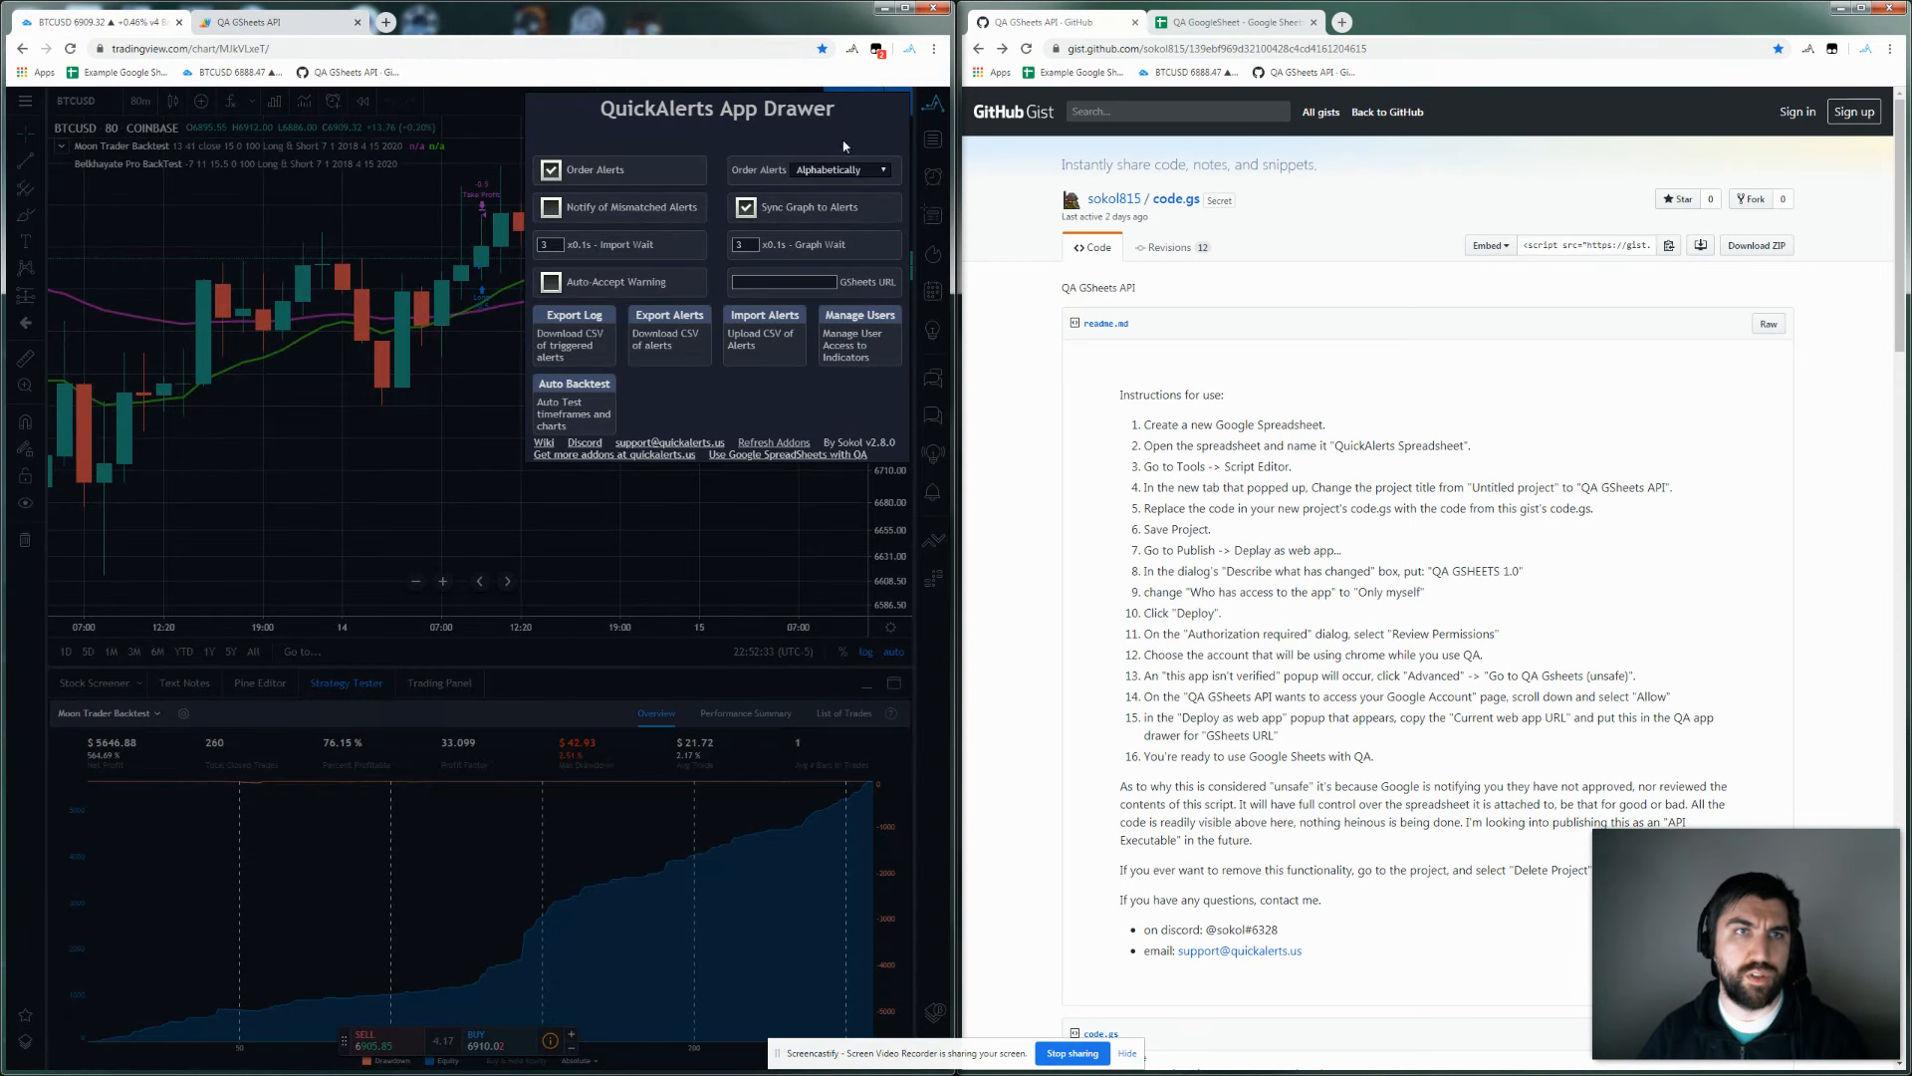
mouse_move(863, 288)
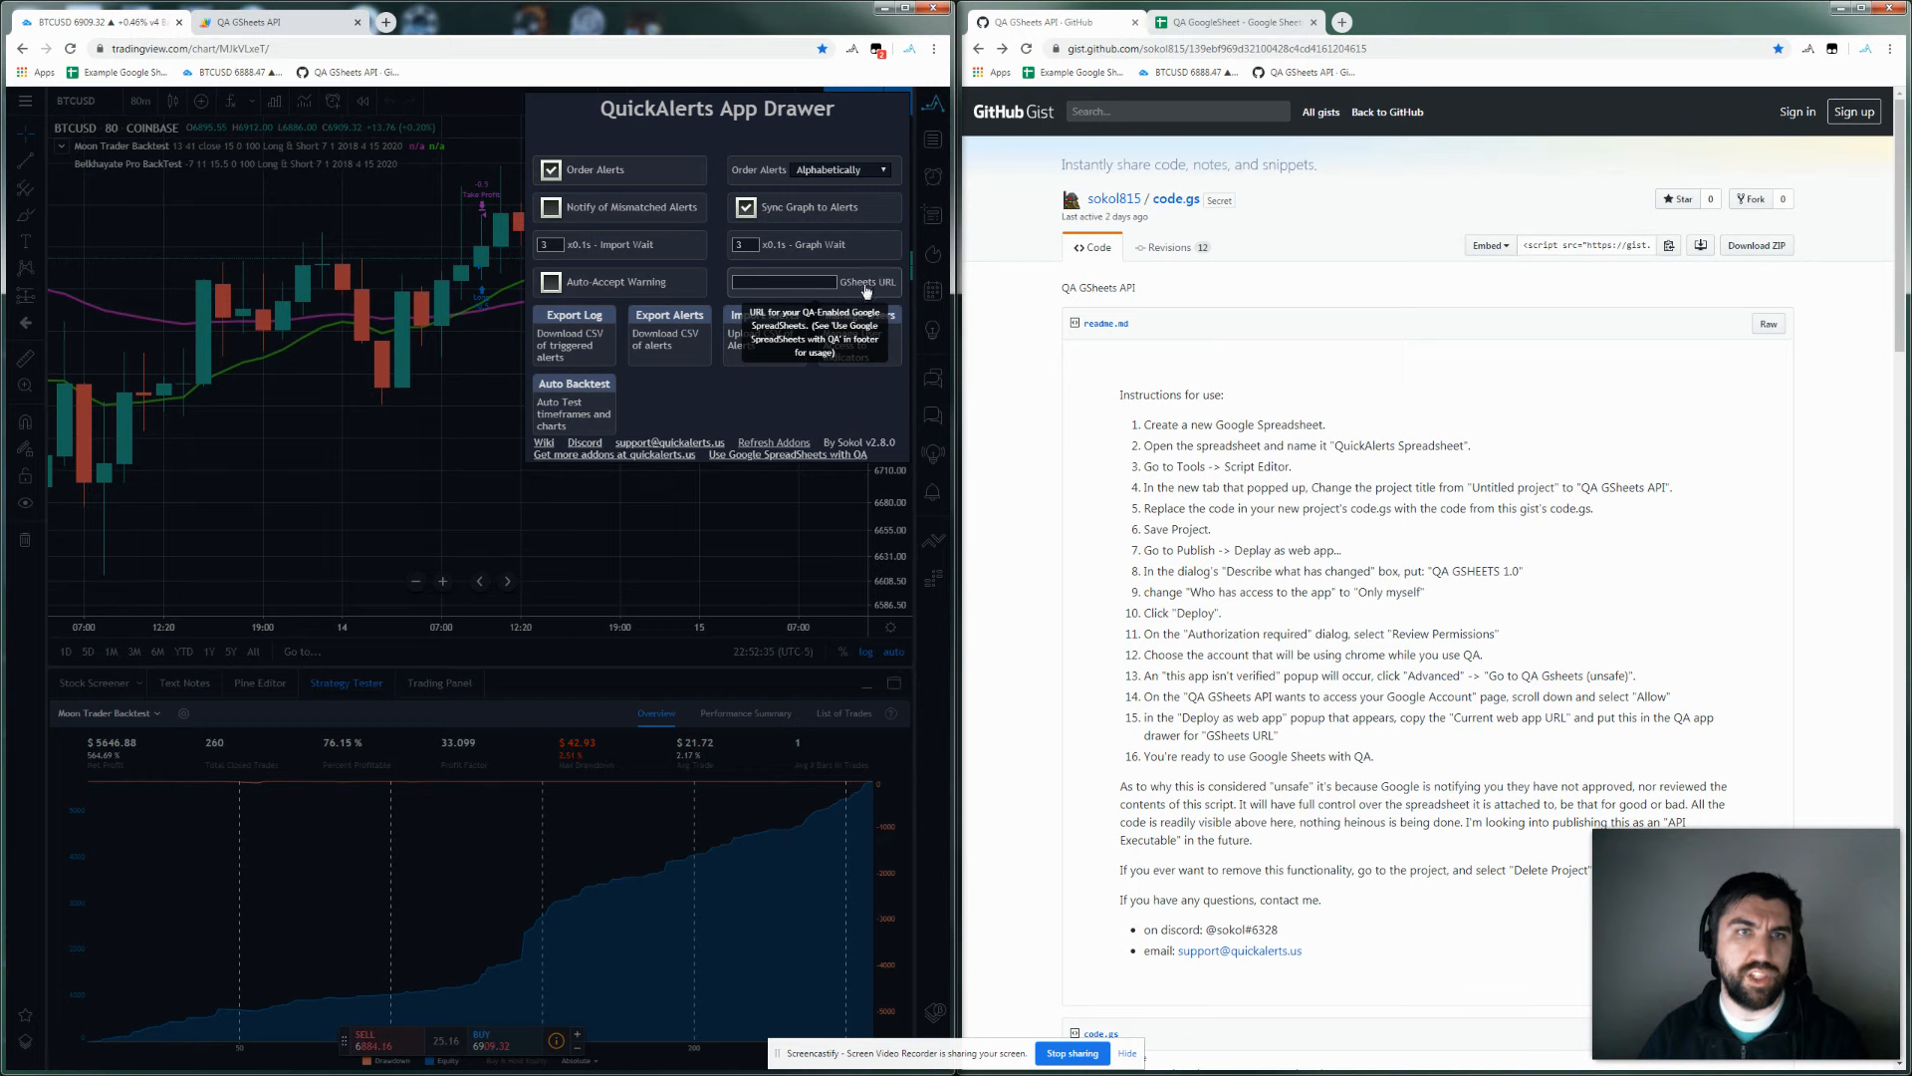
left_click(771, 282)
key("ctrl+v")
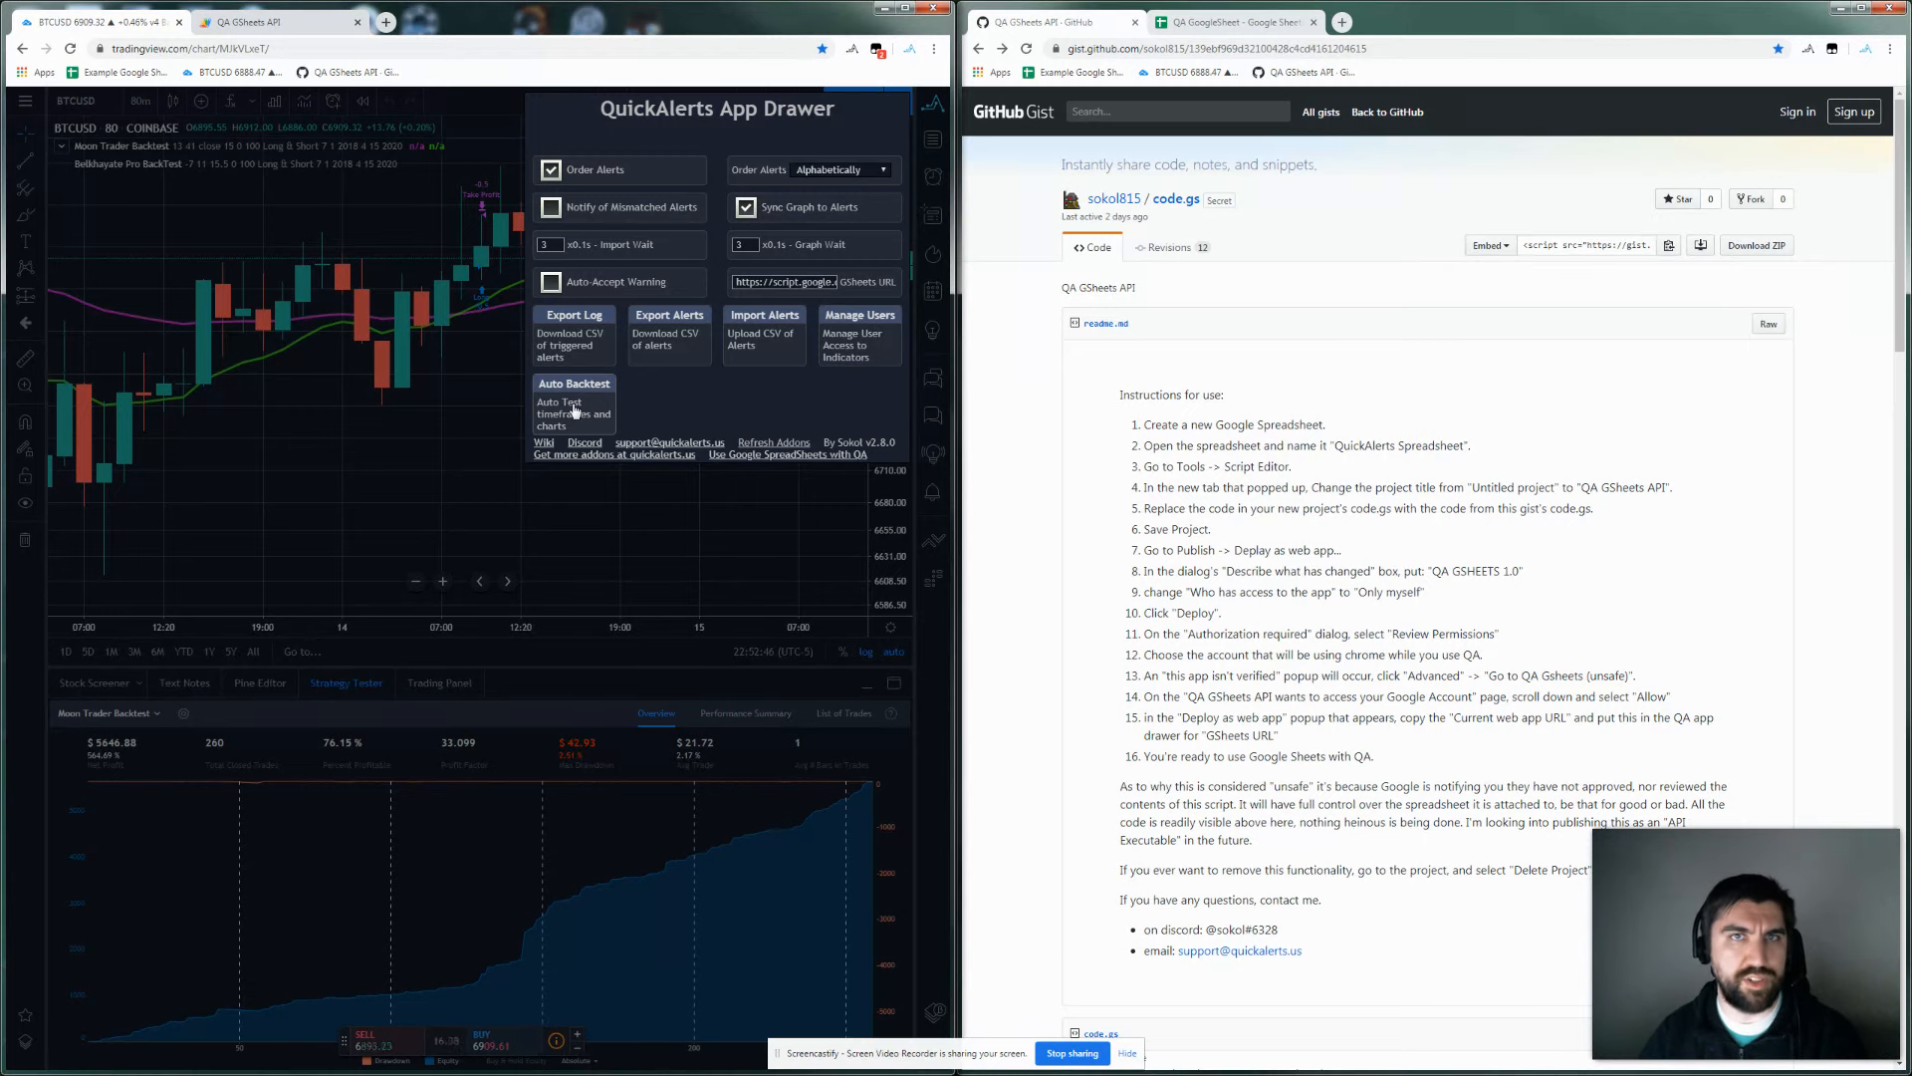
left_click(1250, 22)
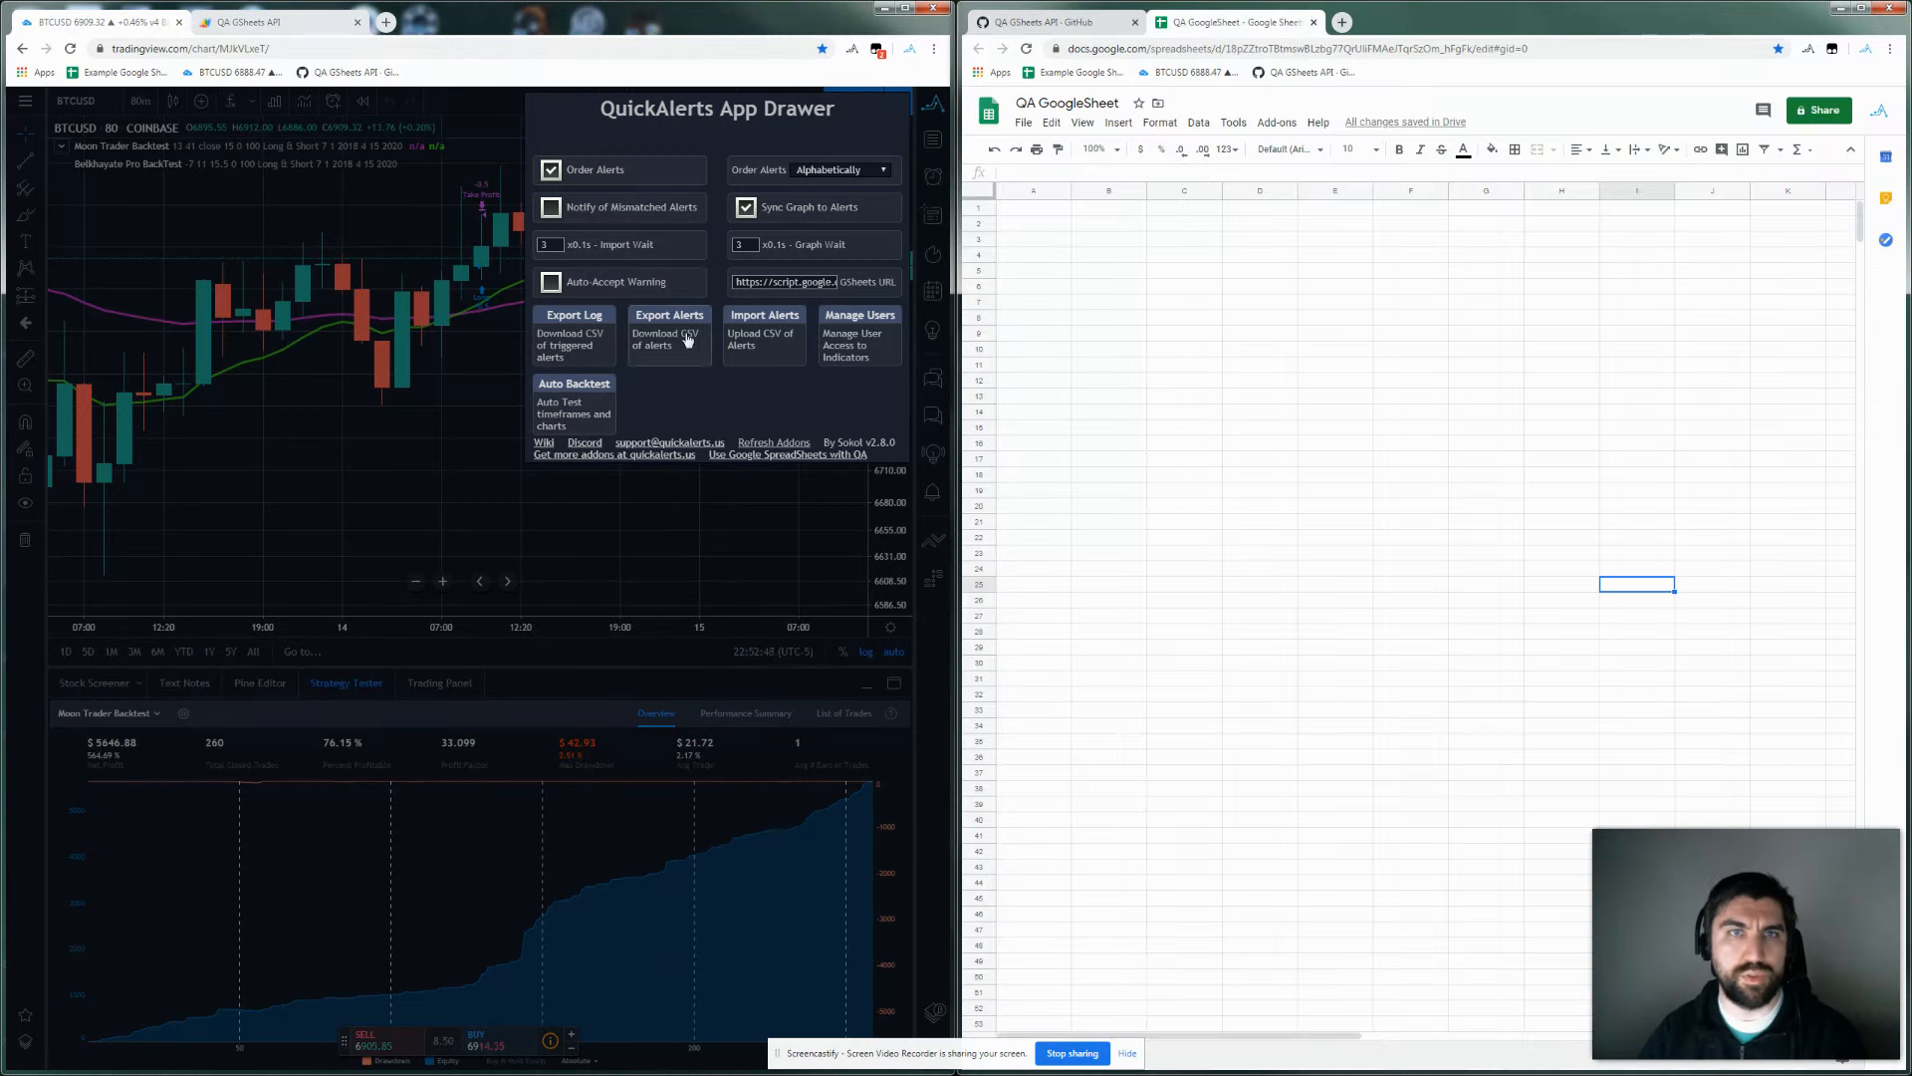
left_click(568, 409)
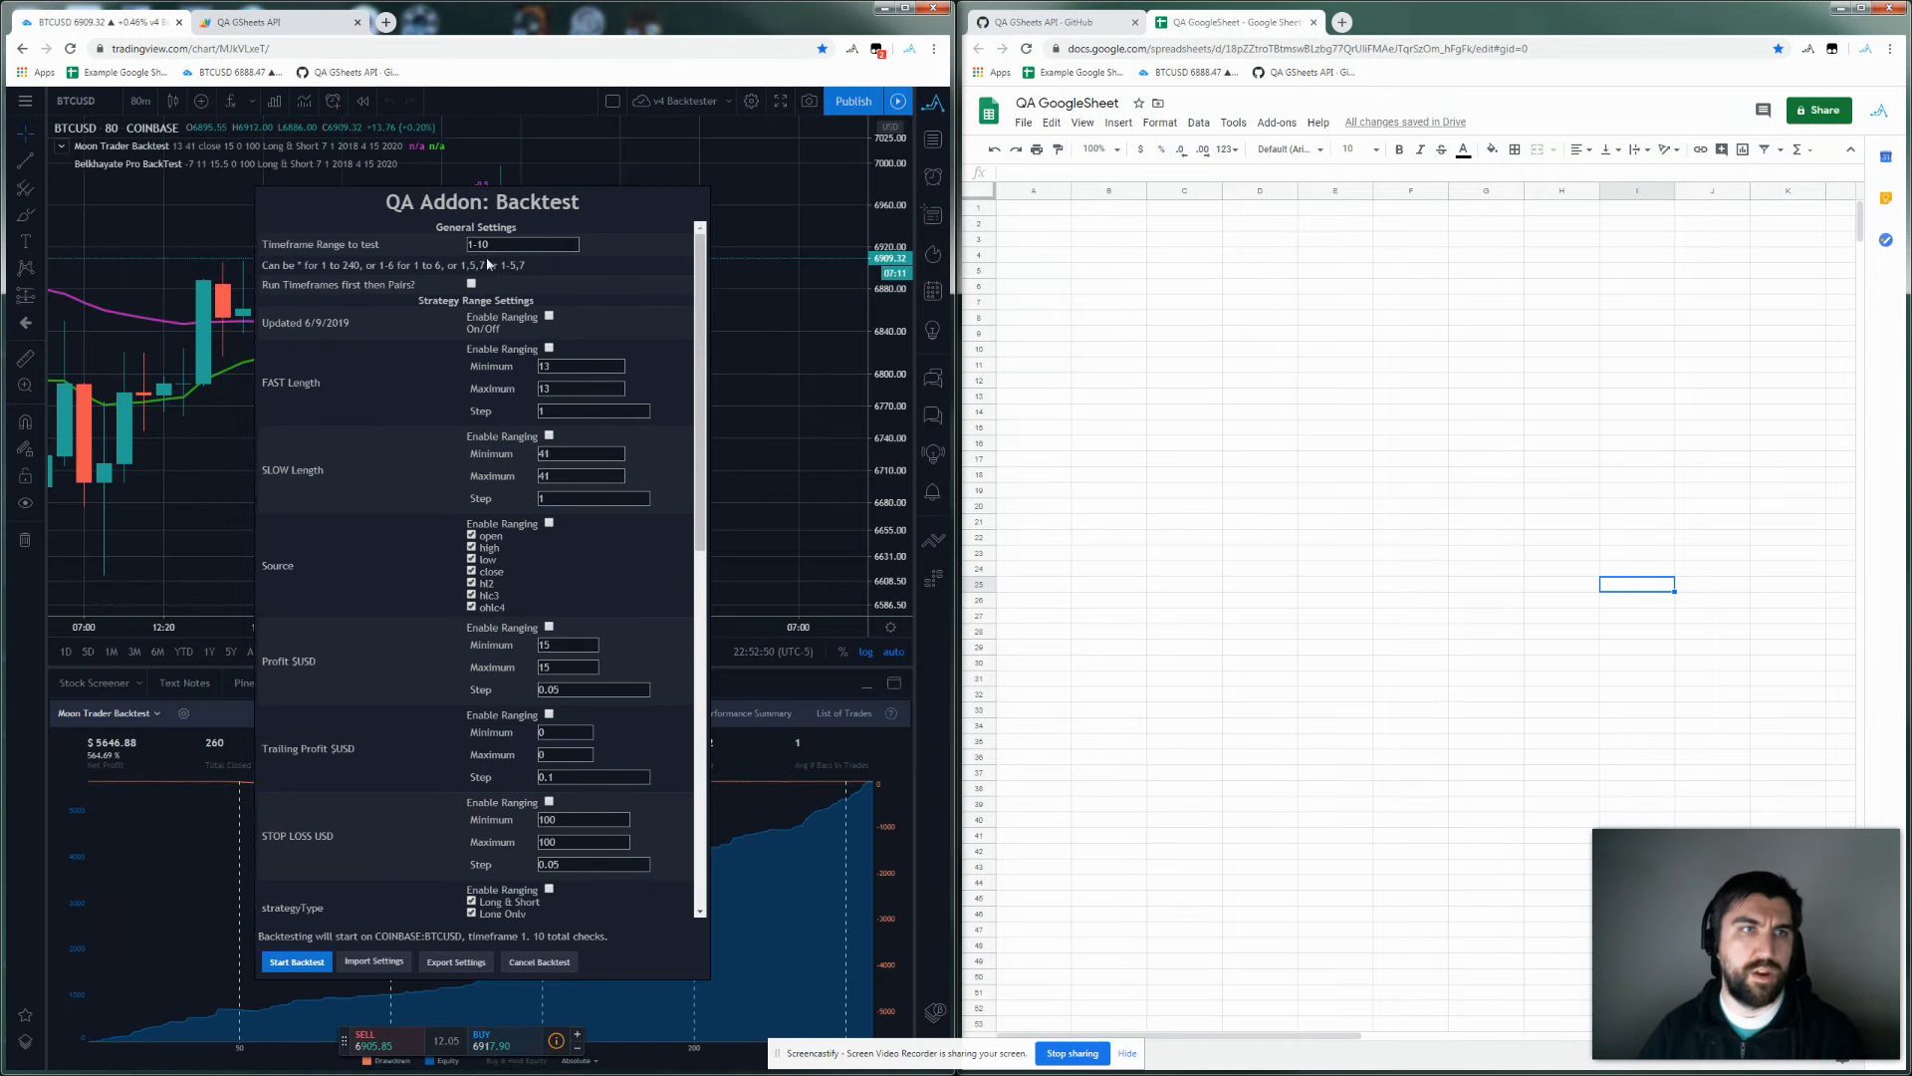
Set the backtest's Timeframe Range to test to 1-5 for 5 total checks on COINBASE:BTCUSD.
scroll(507, 371, "down", 10)
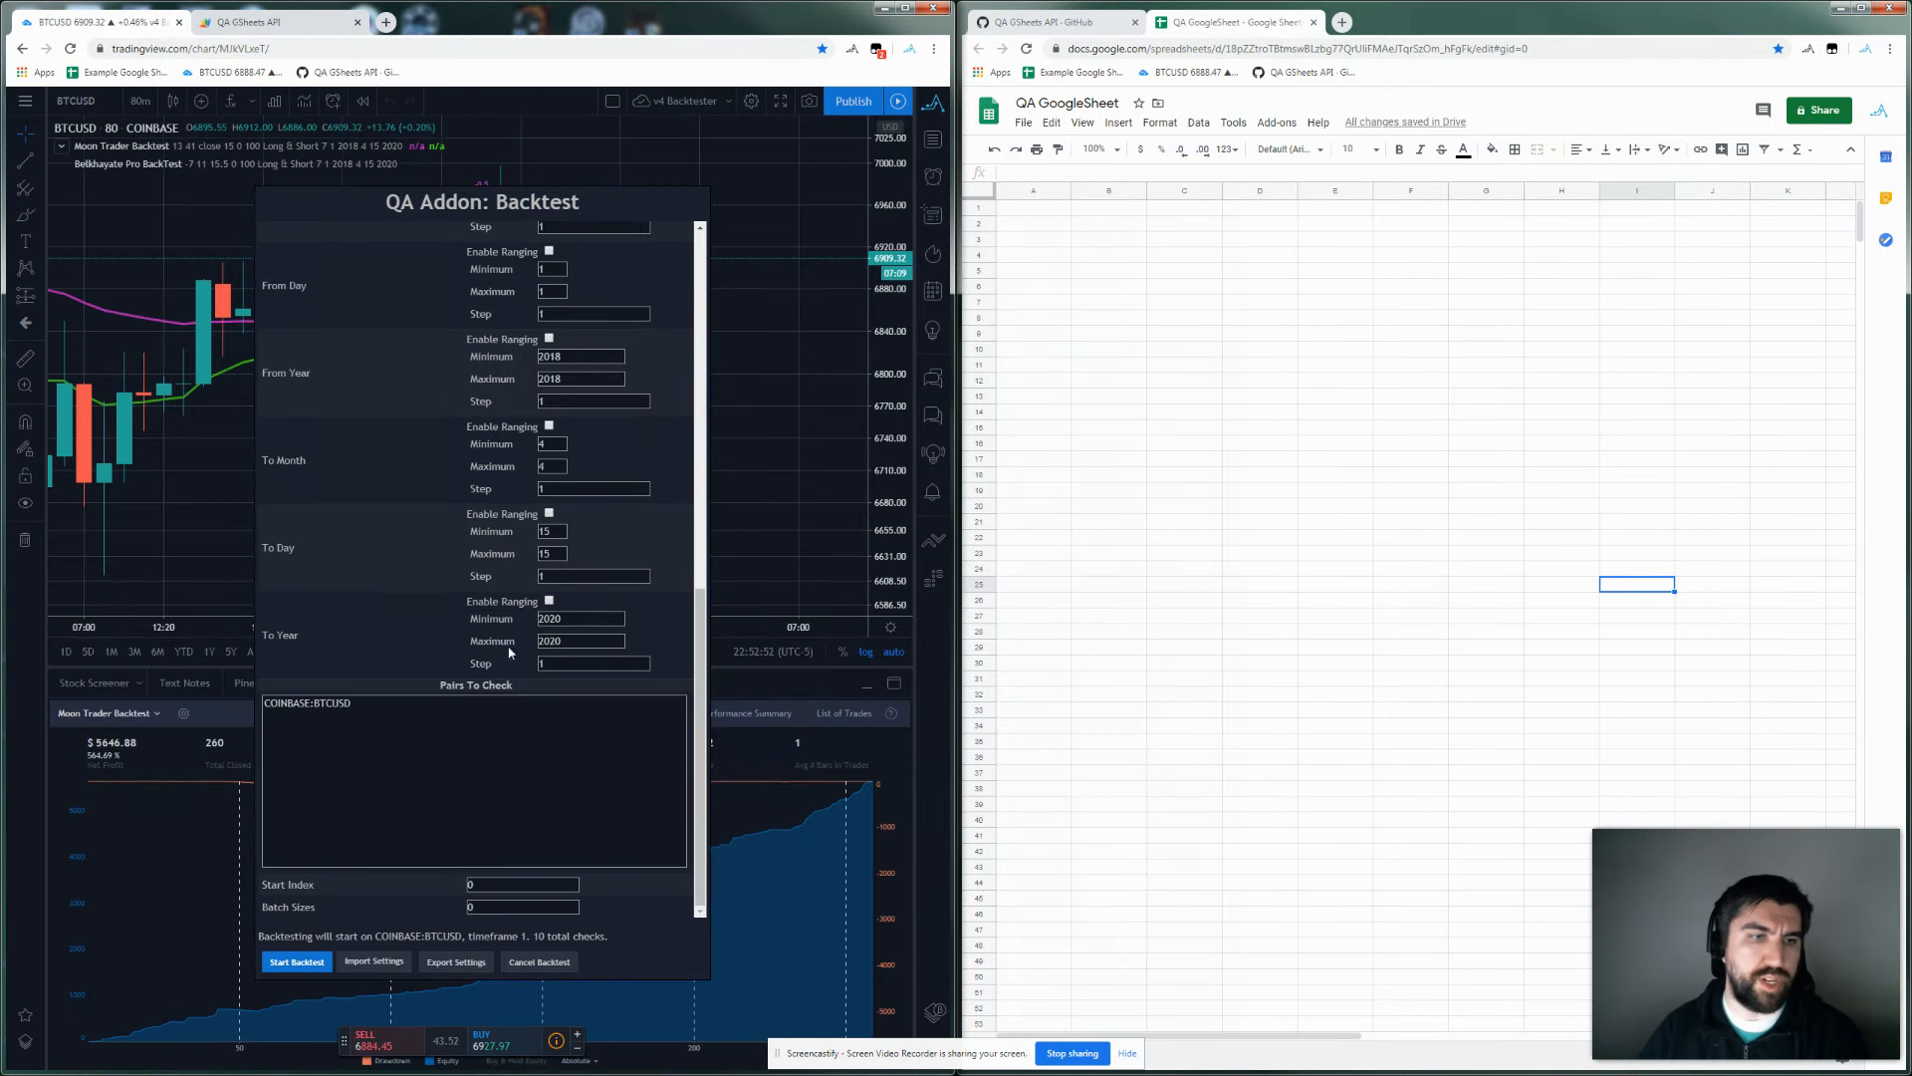
scroll(482, 666, "up", 10)
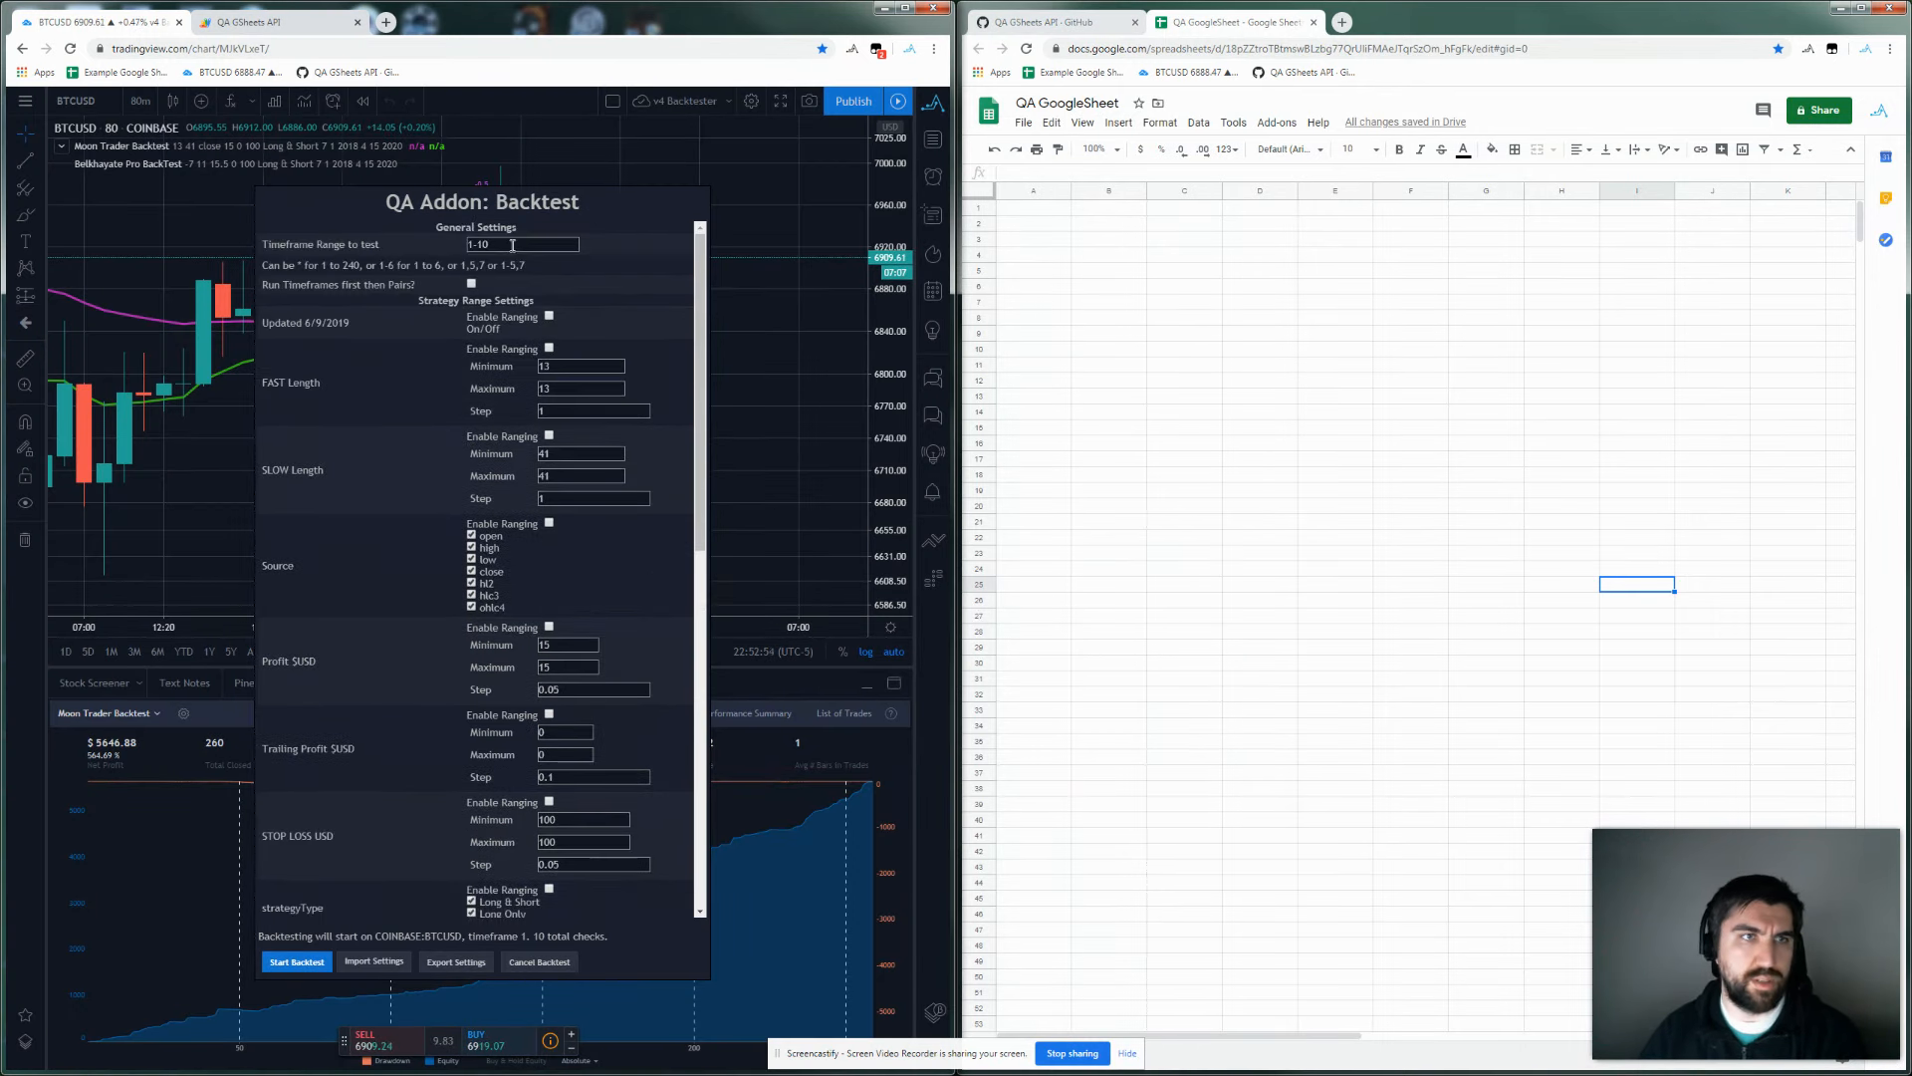
type("1-5")
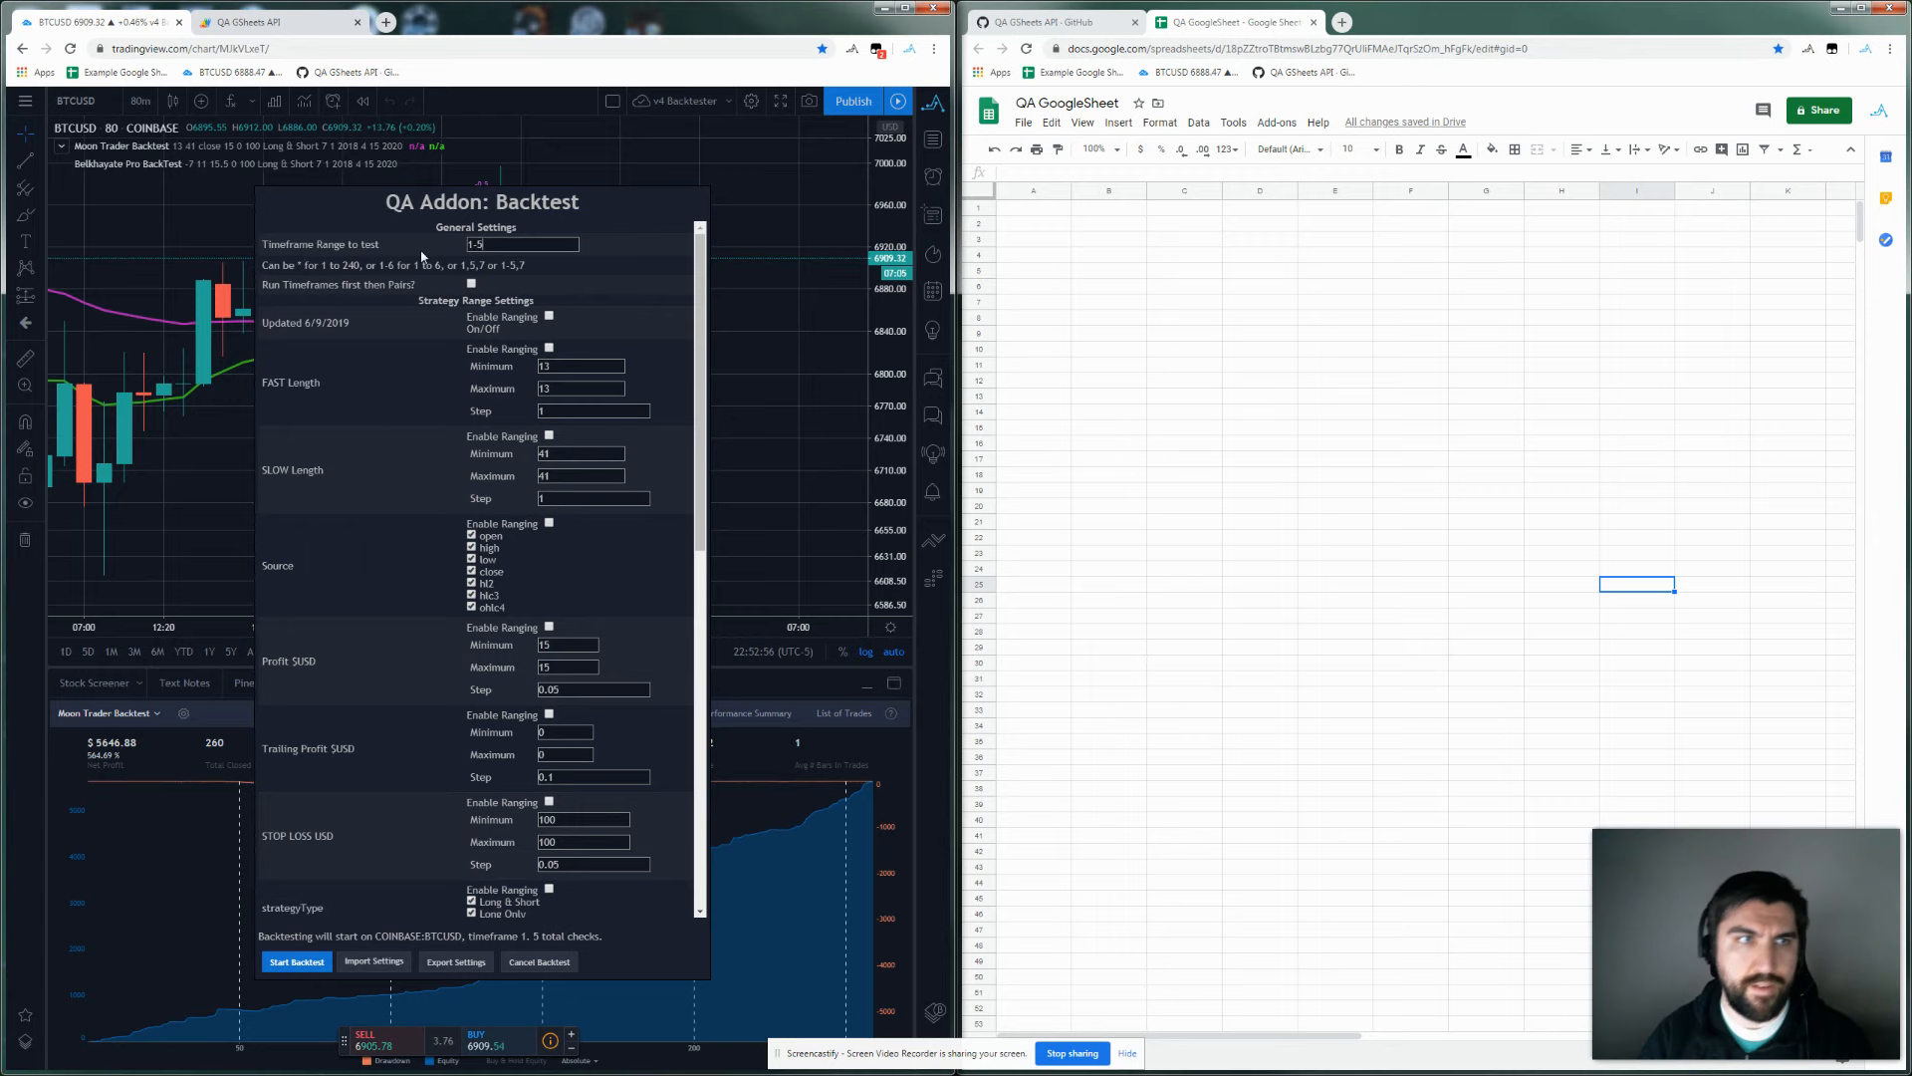
scroll(450, 654, "down", 10)
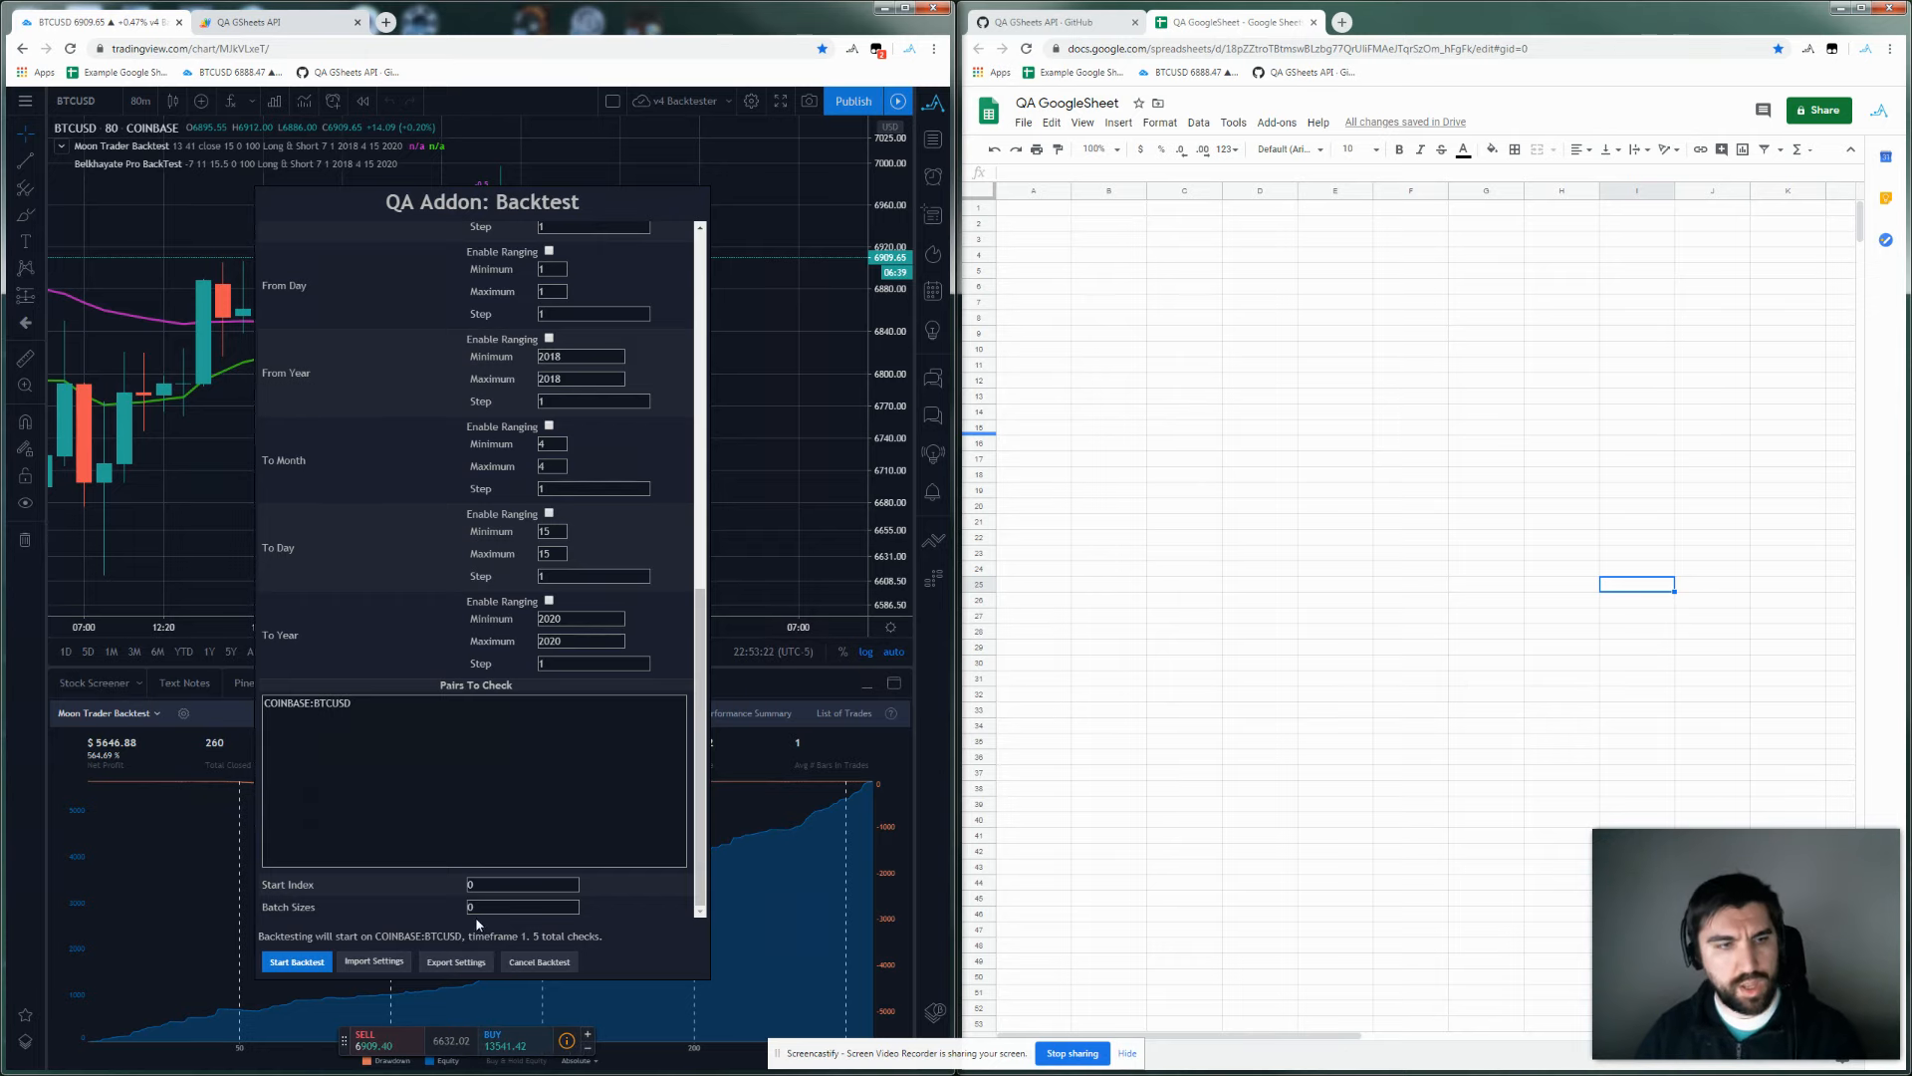
scroll(458, 831, "up", 15)
scroll(468, 618, "up", 1)
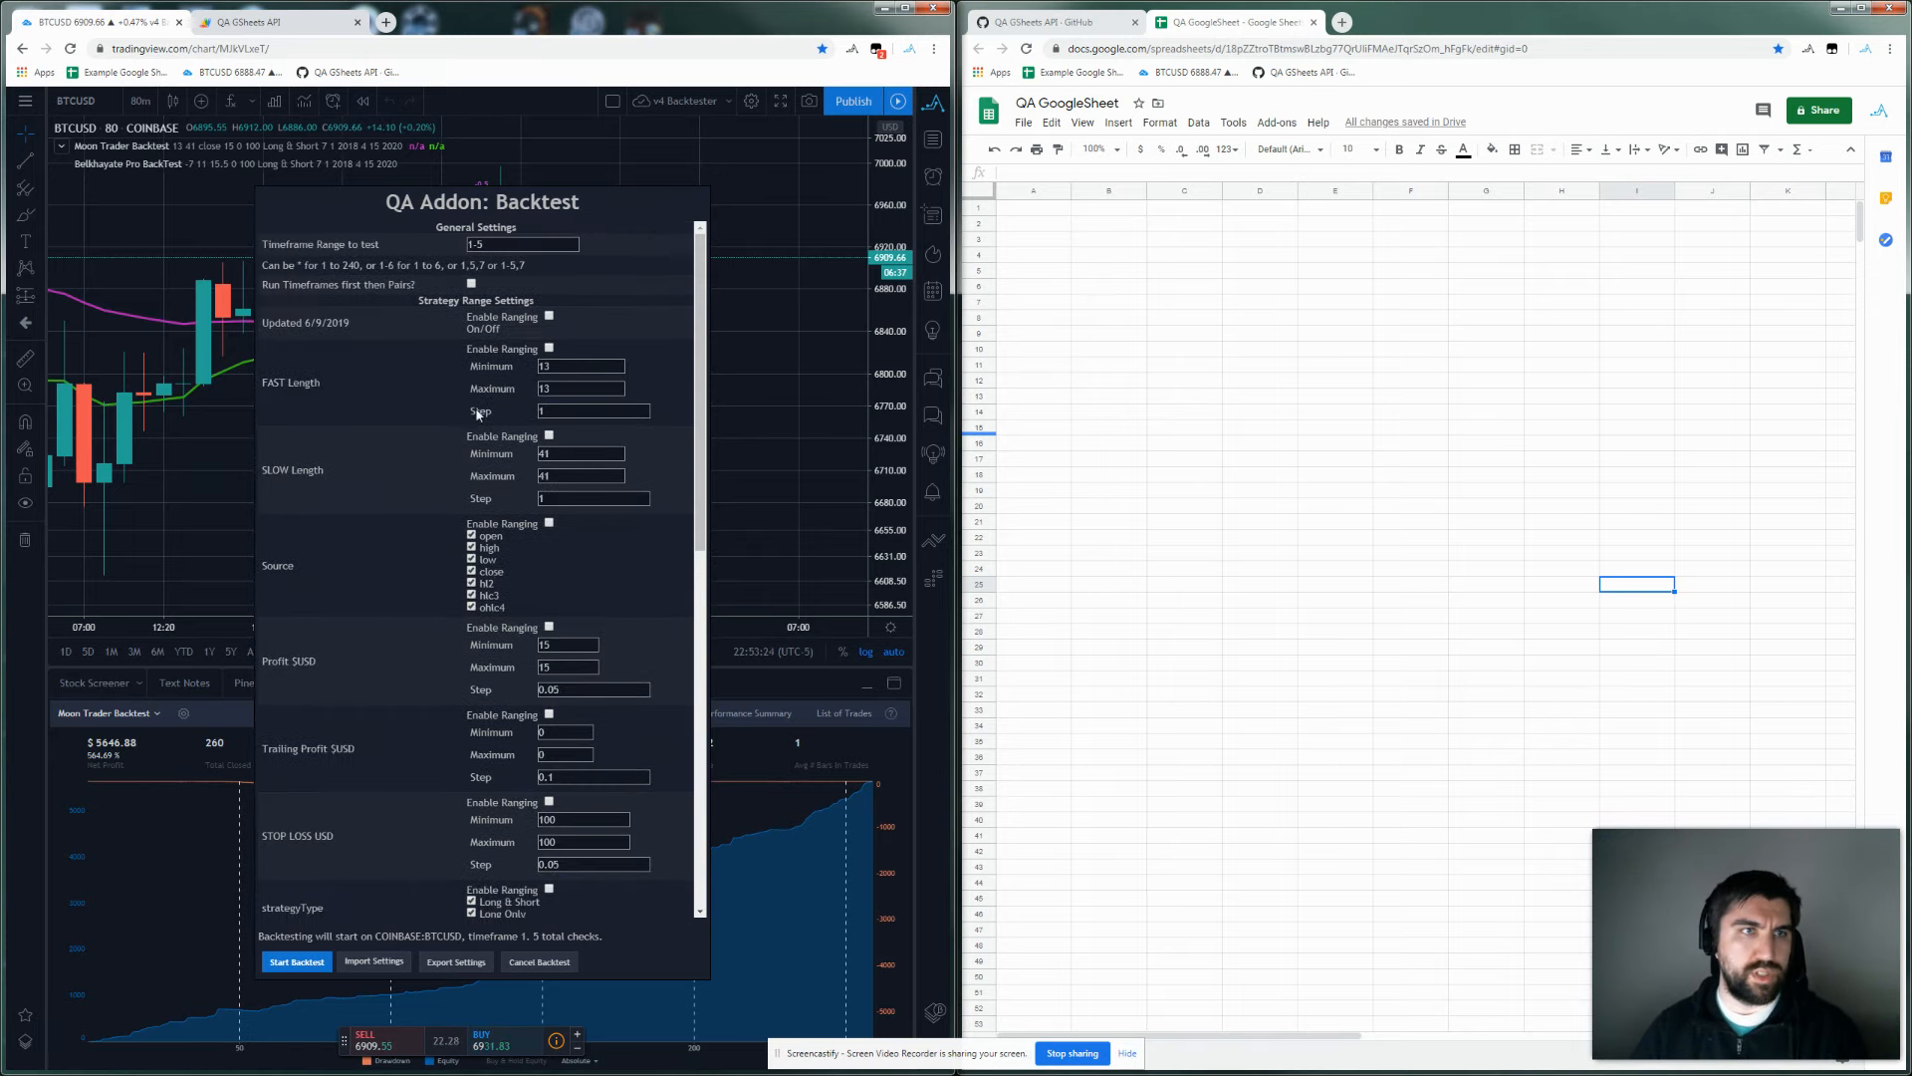
scroll(515, 797, "down", 15)
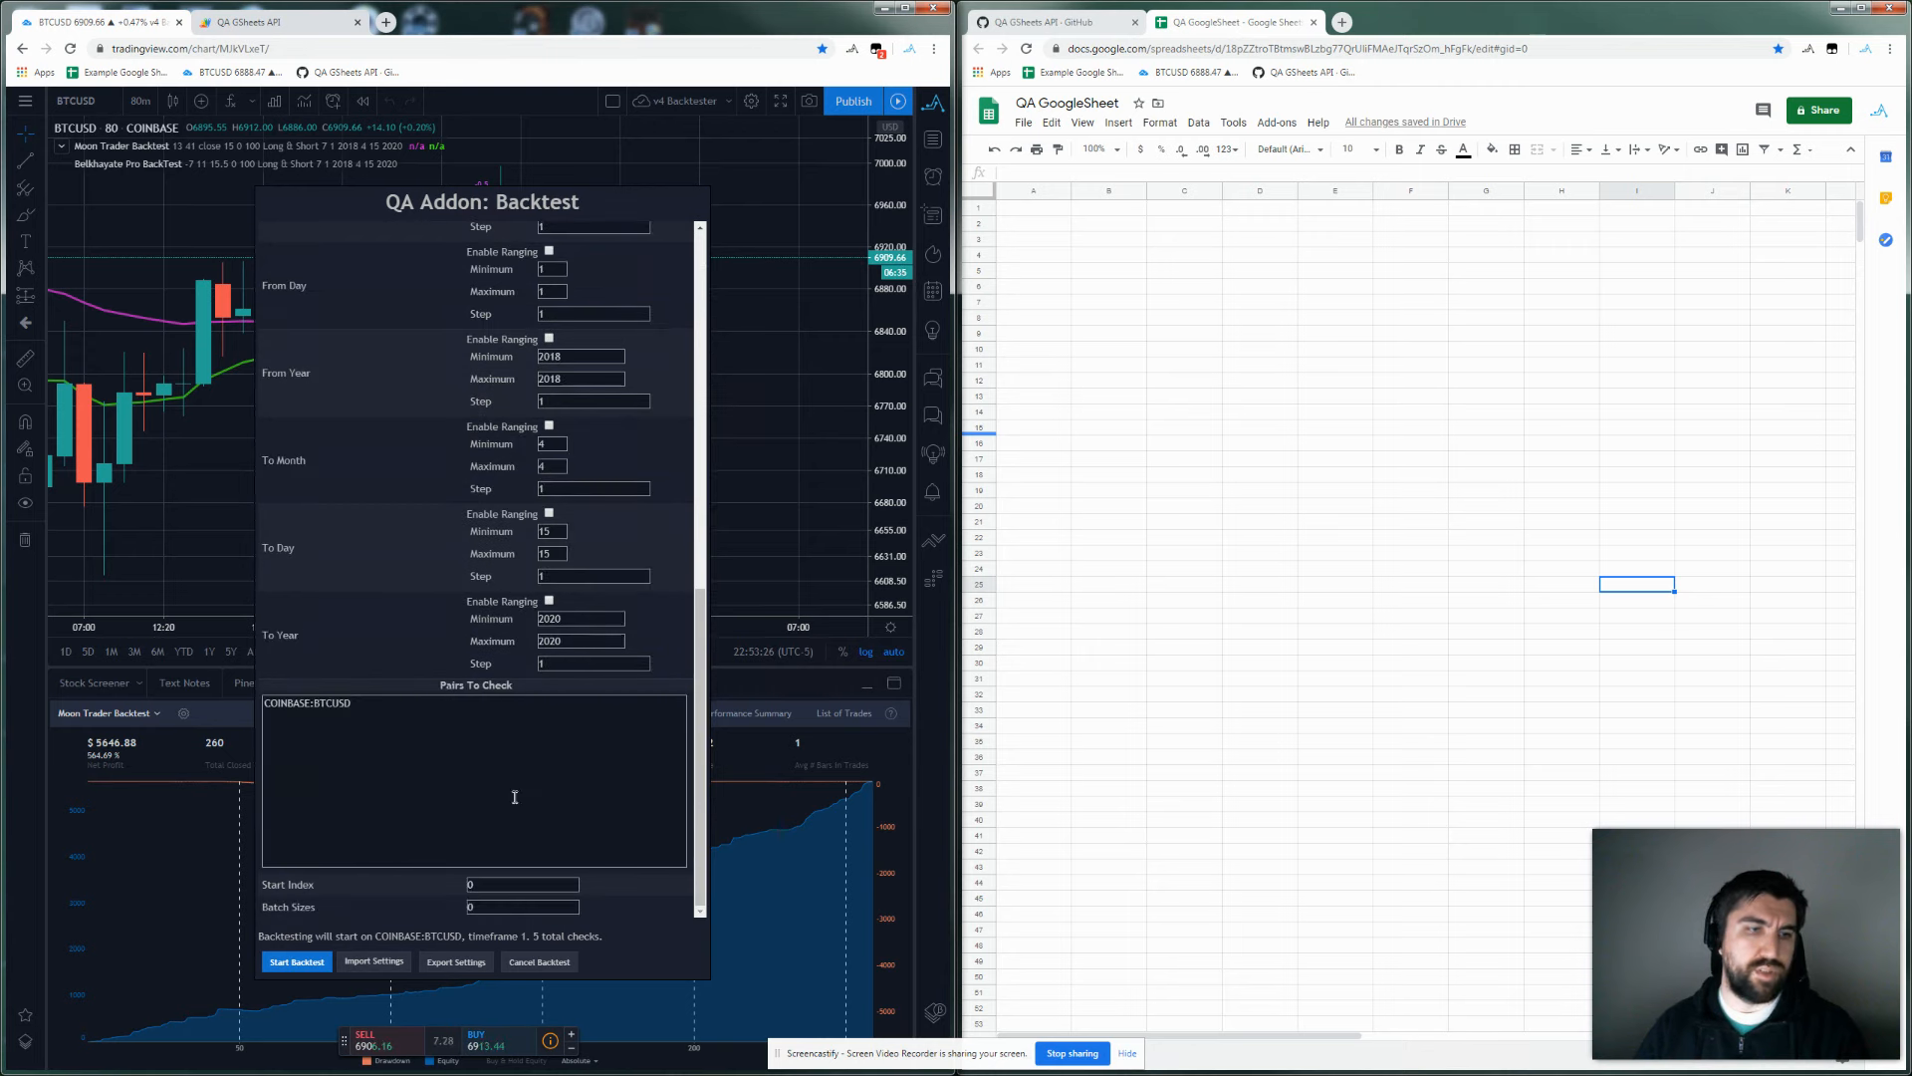
Run and confirm the Moon Trader backtest, check its five result rows, and reopen QuickAlerts.
left_click(297, 962)
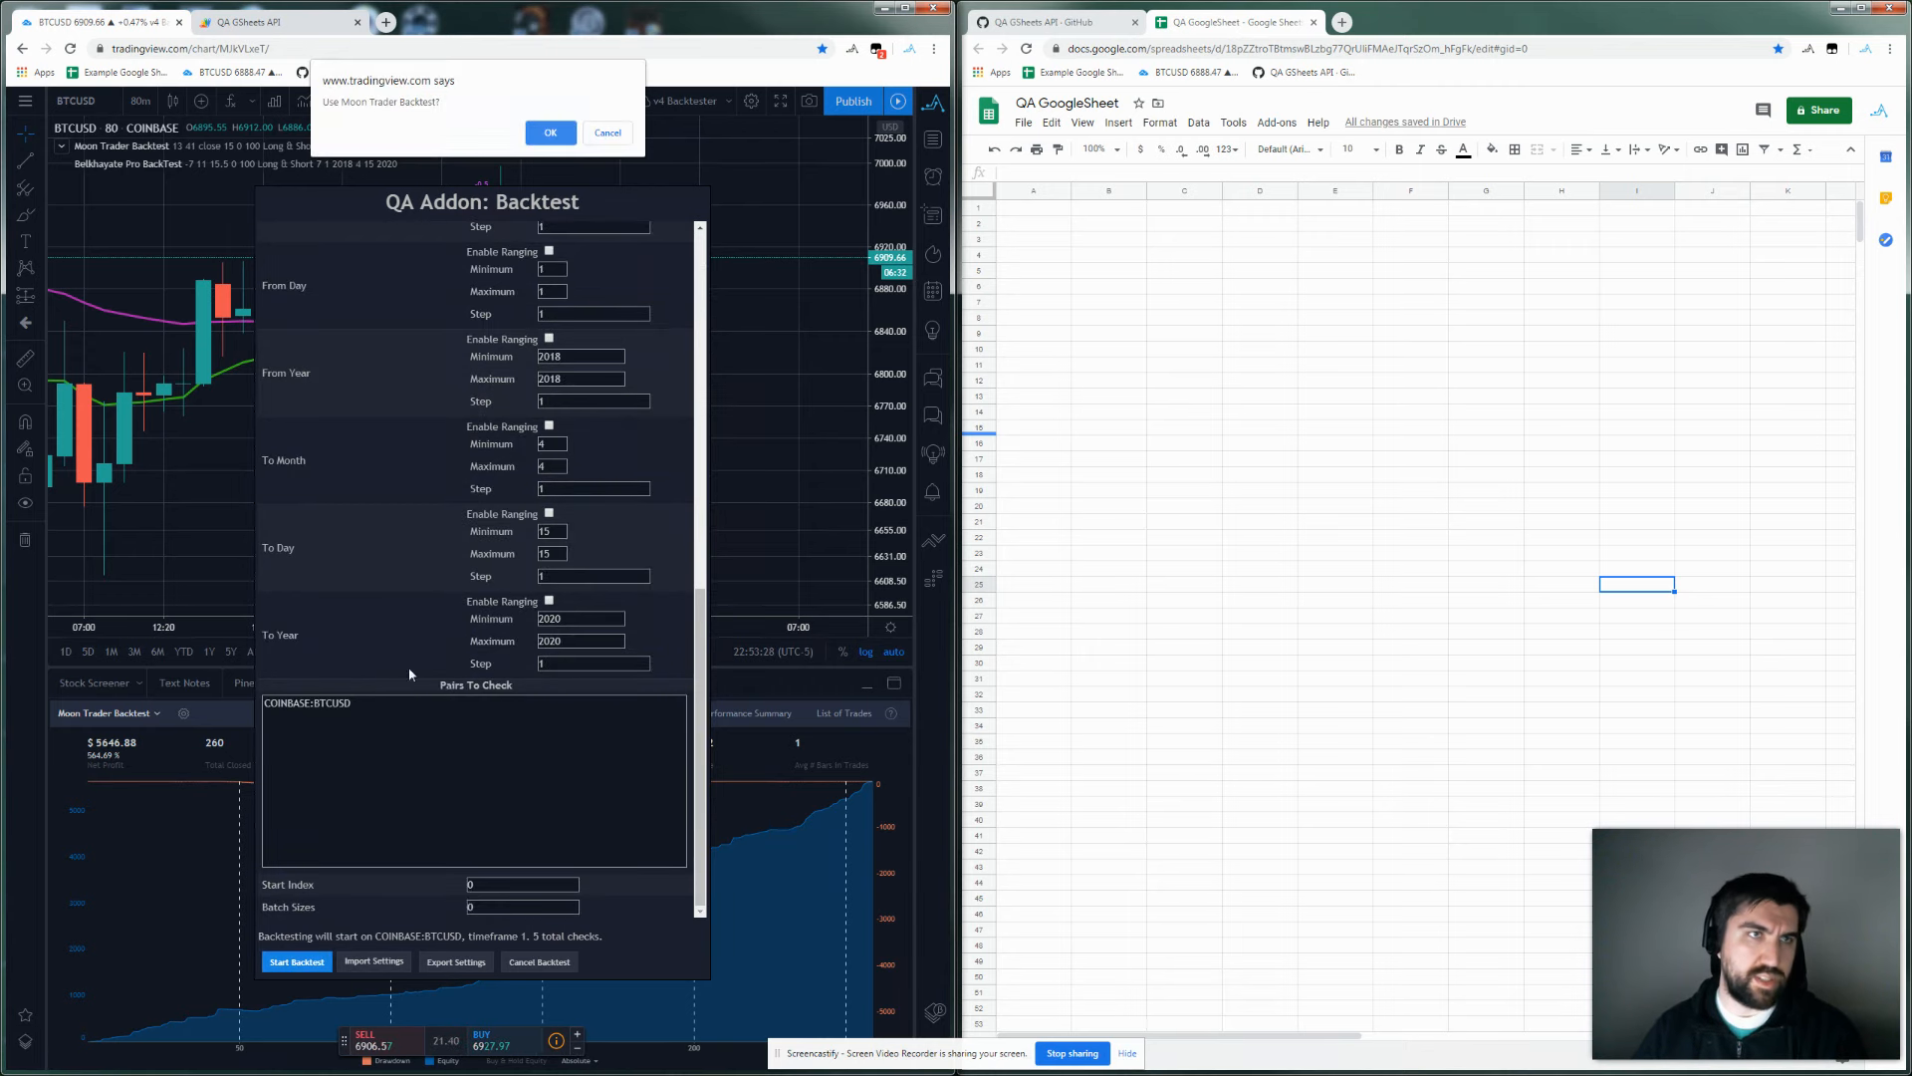
left_click(551, 132)
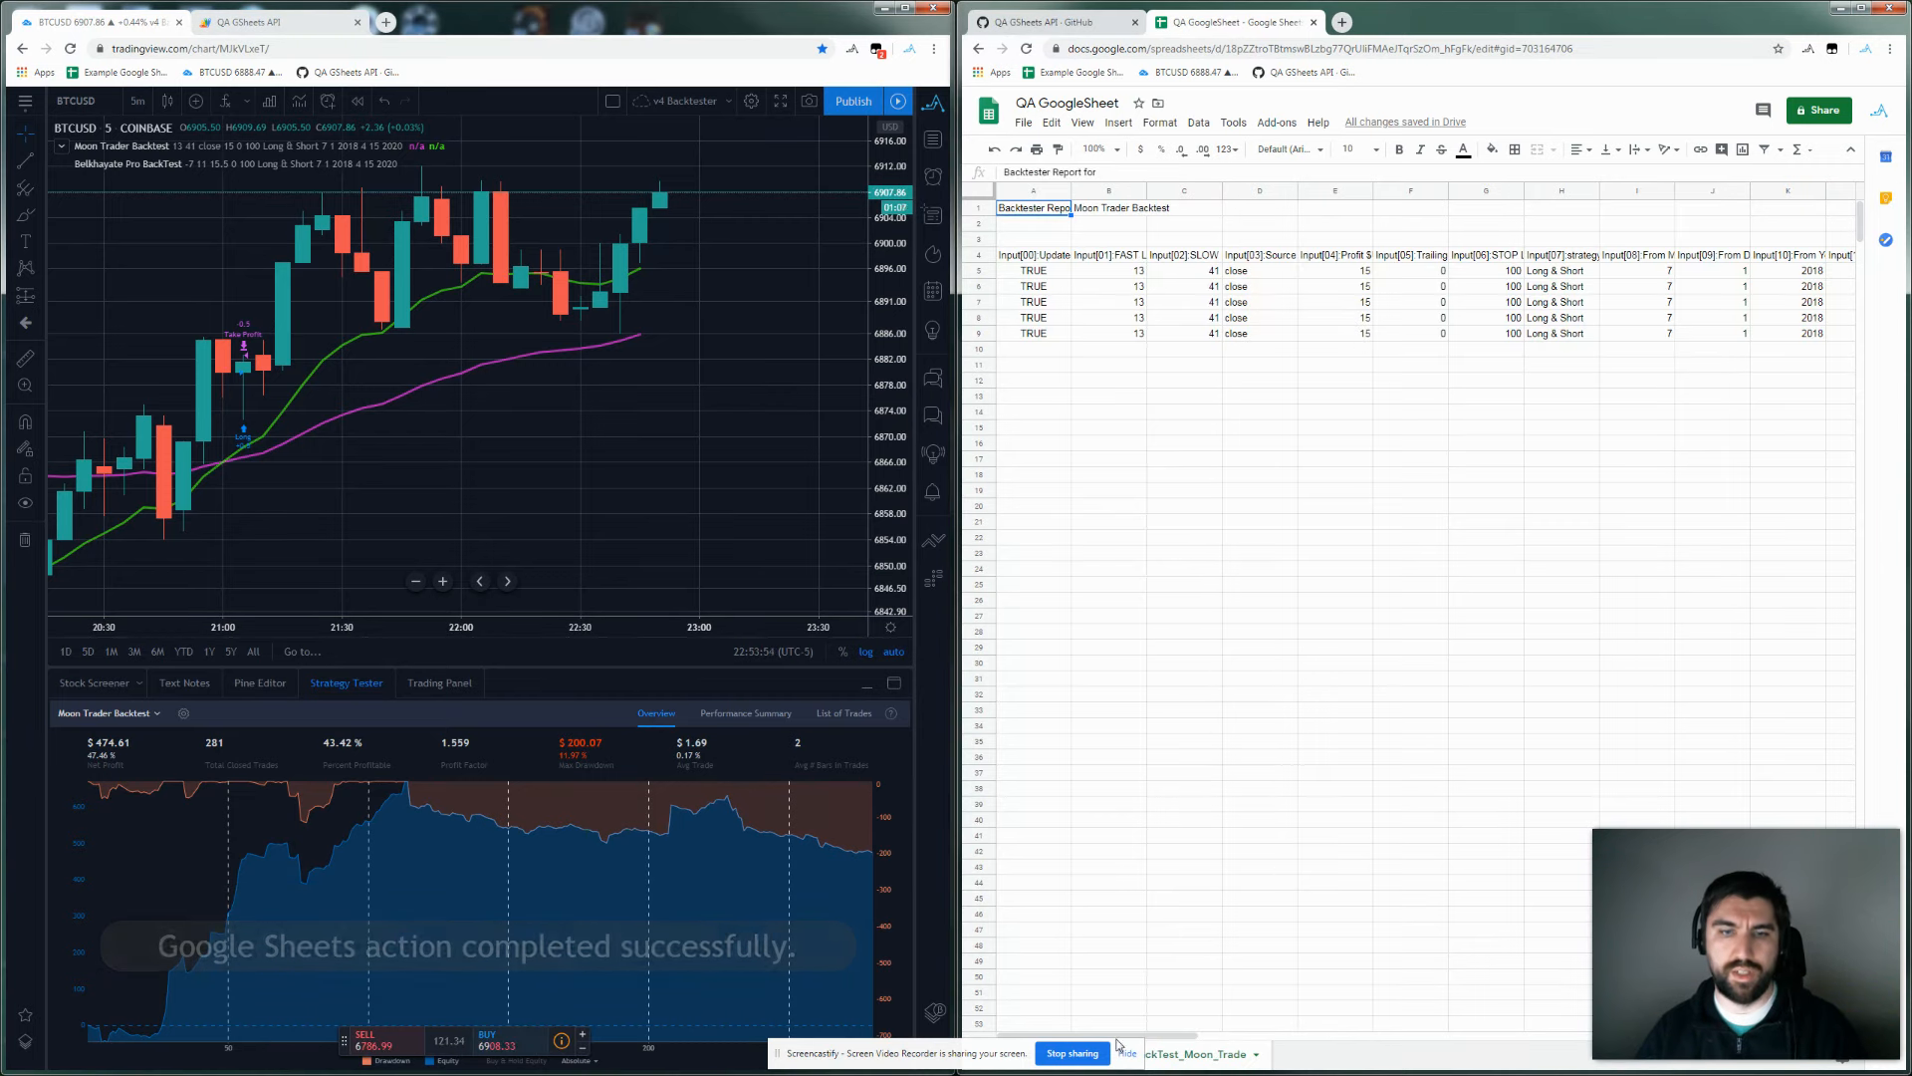
left_click_drag(1190, 1035, 1078, 1053)
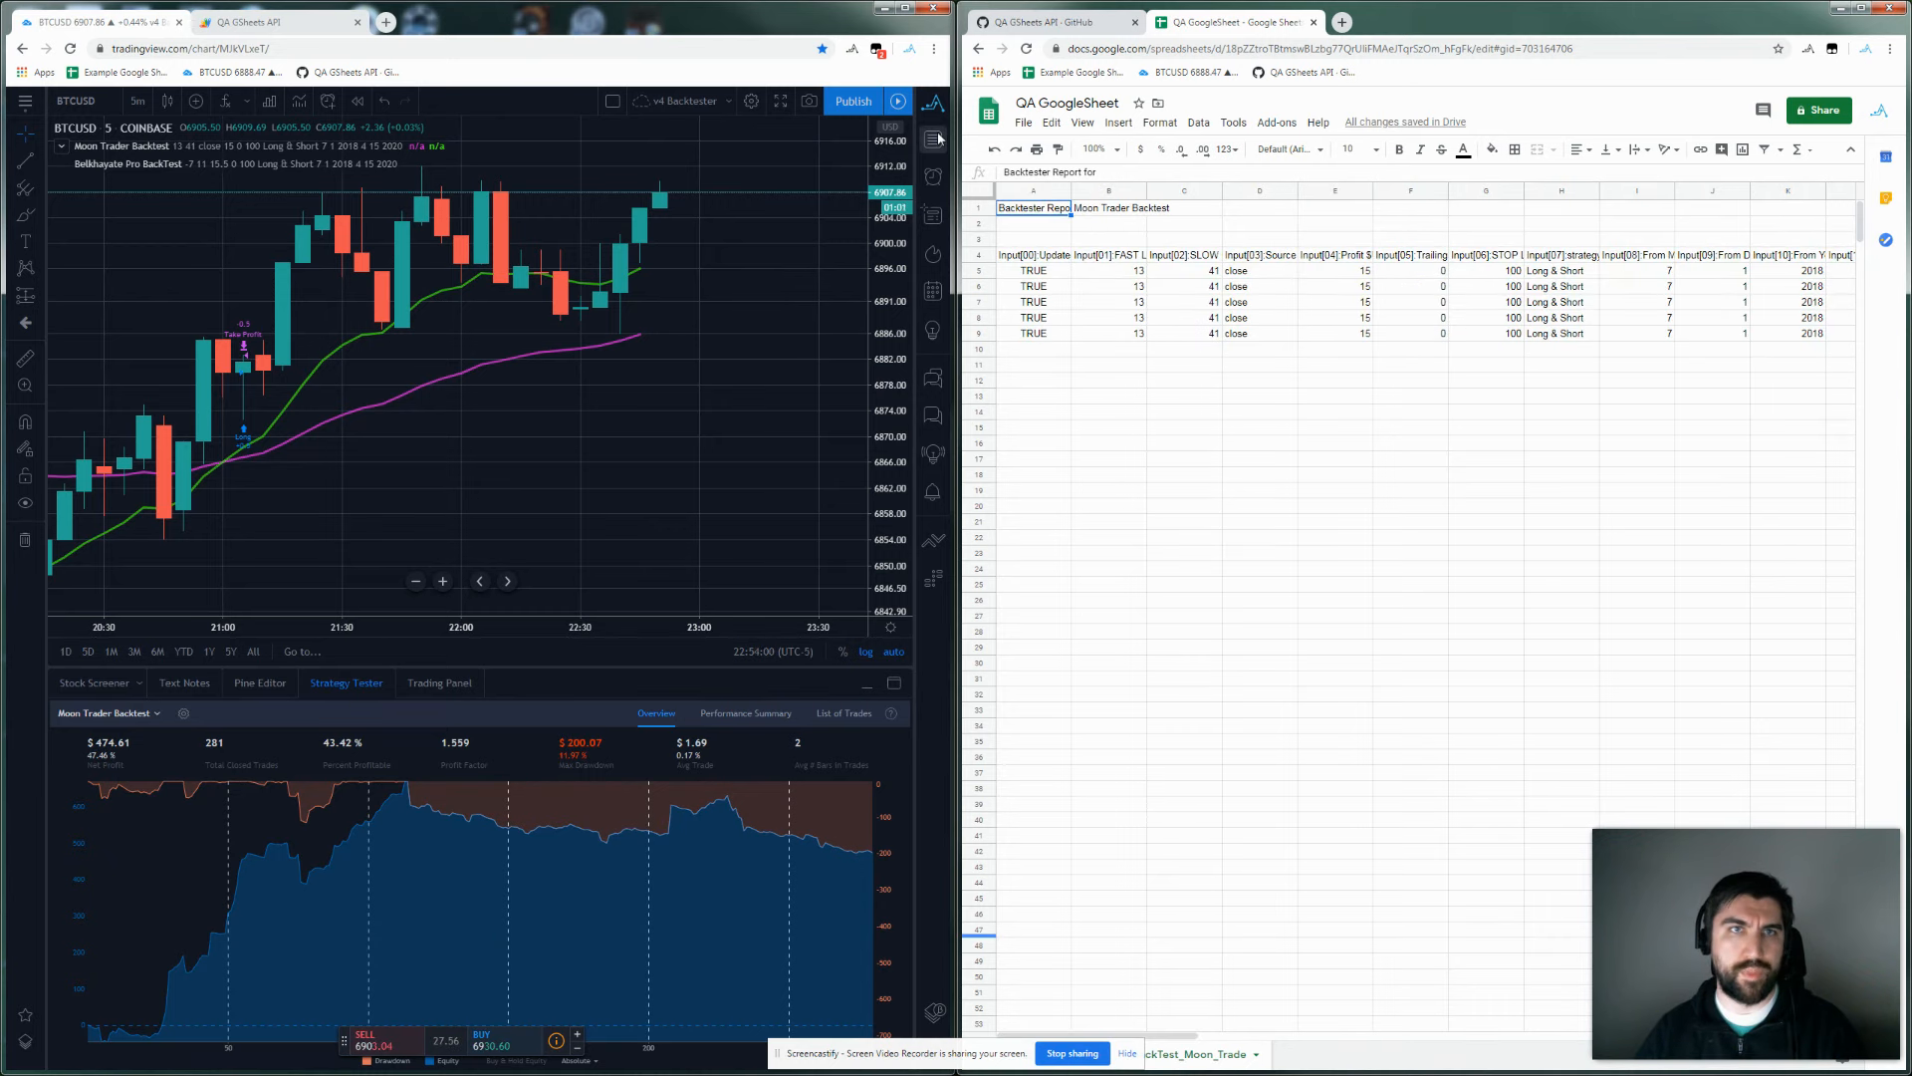
left_click(934, 105)
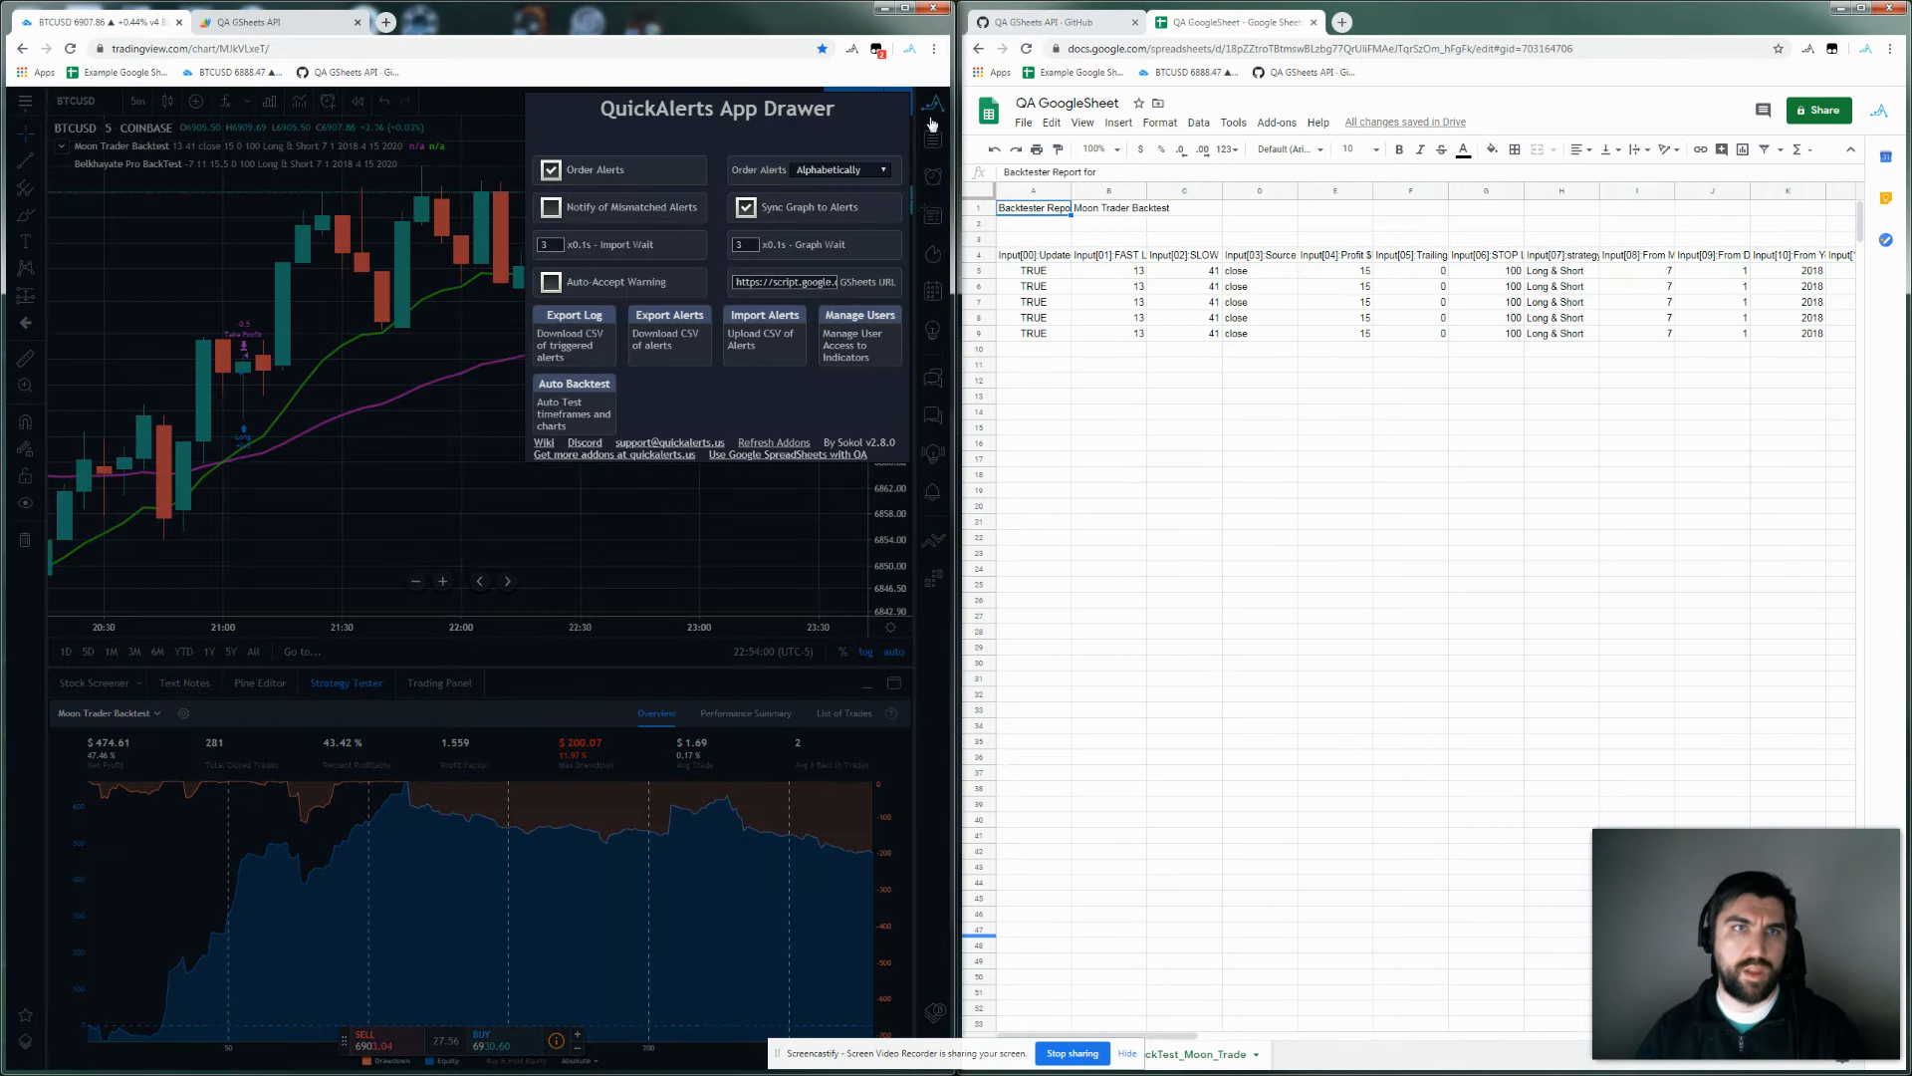
Set the auto backtest to timeframe range 6-10 with batch size 5 and start it.
left_click(571, 412)
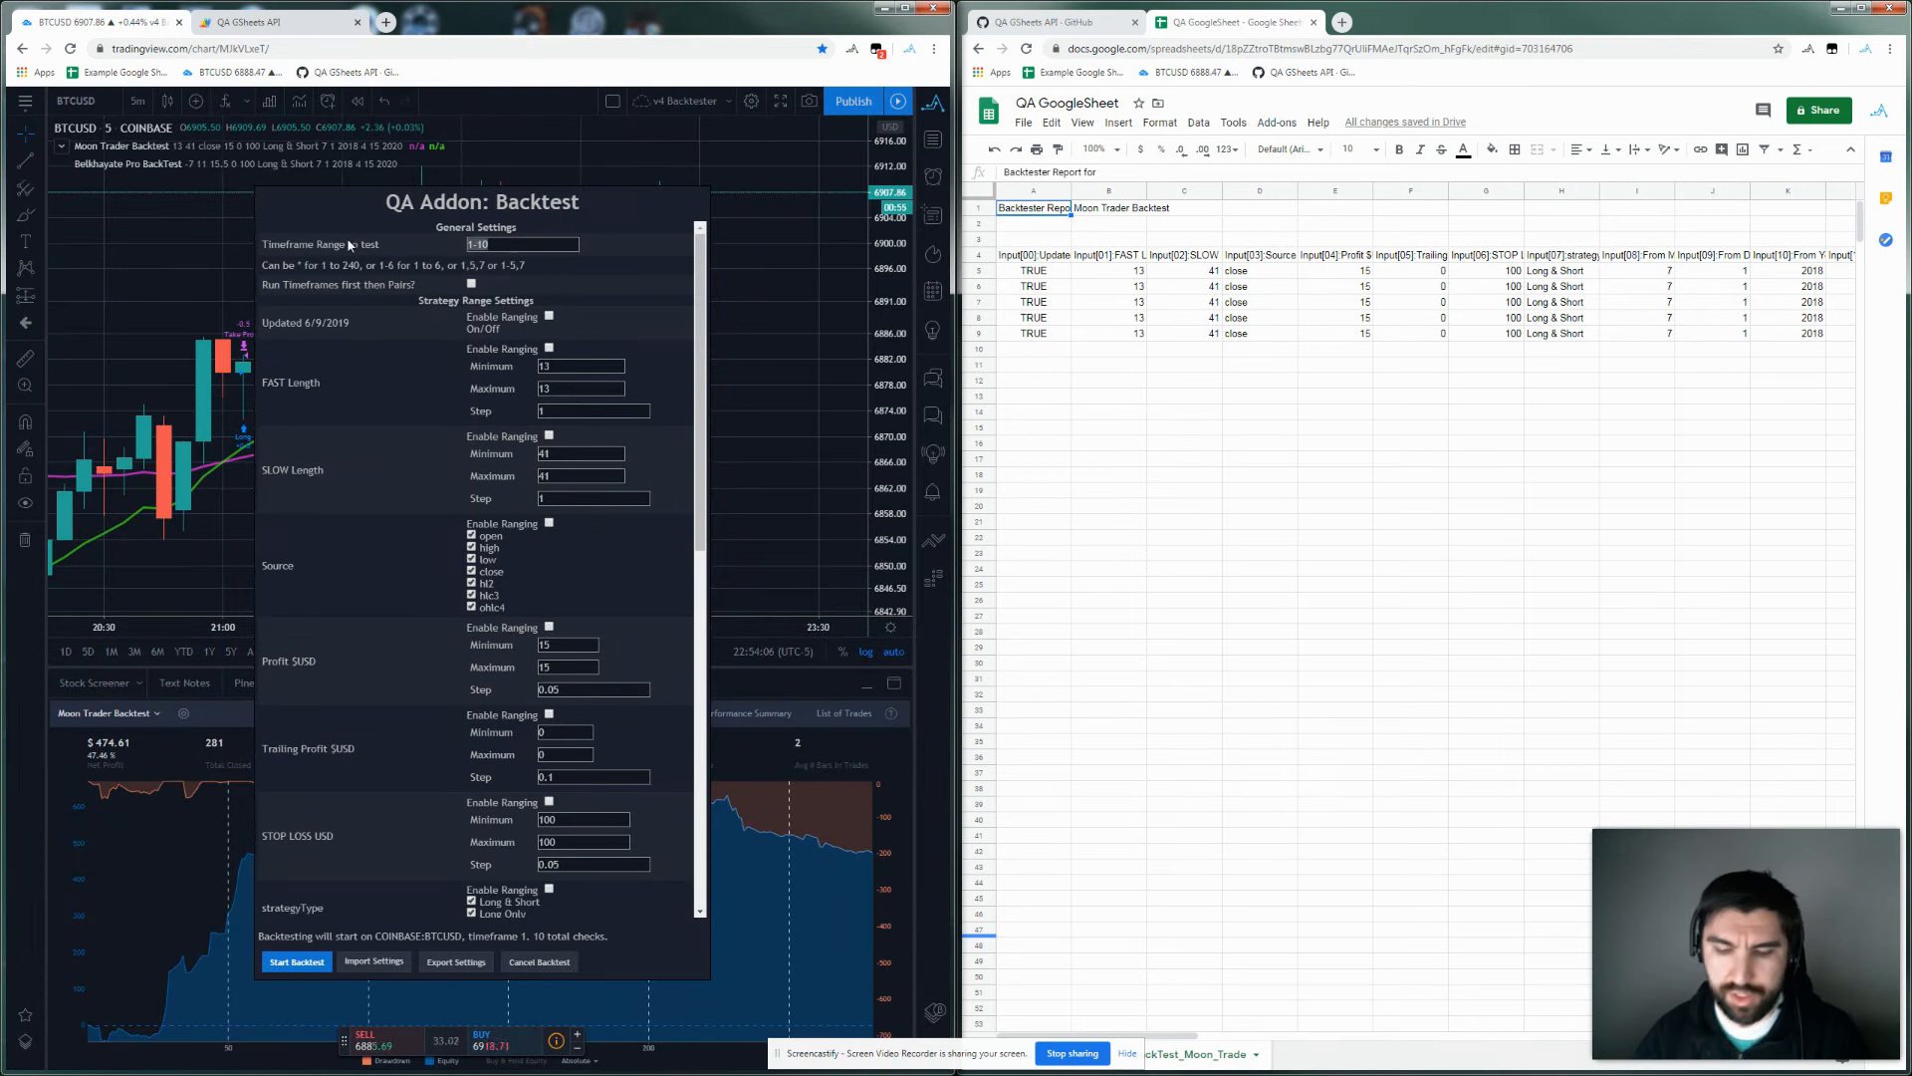
type("6-10")
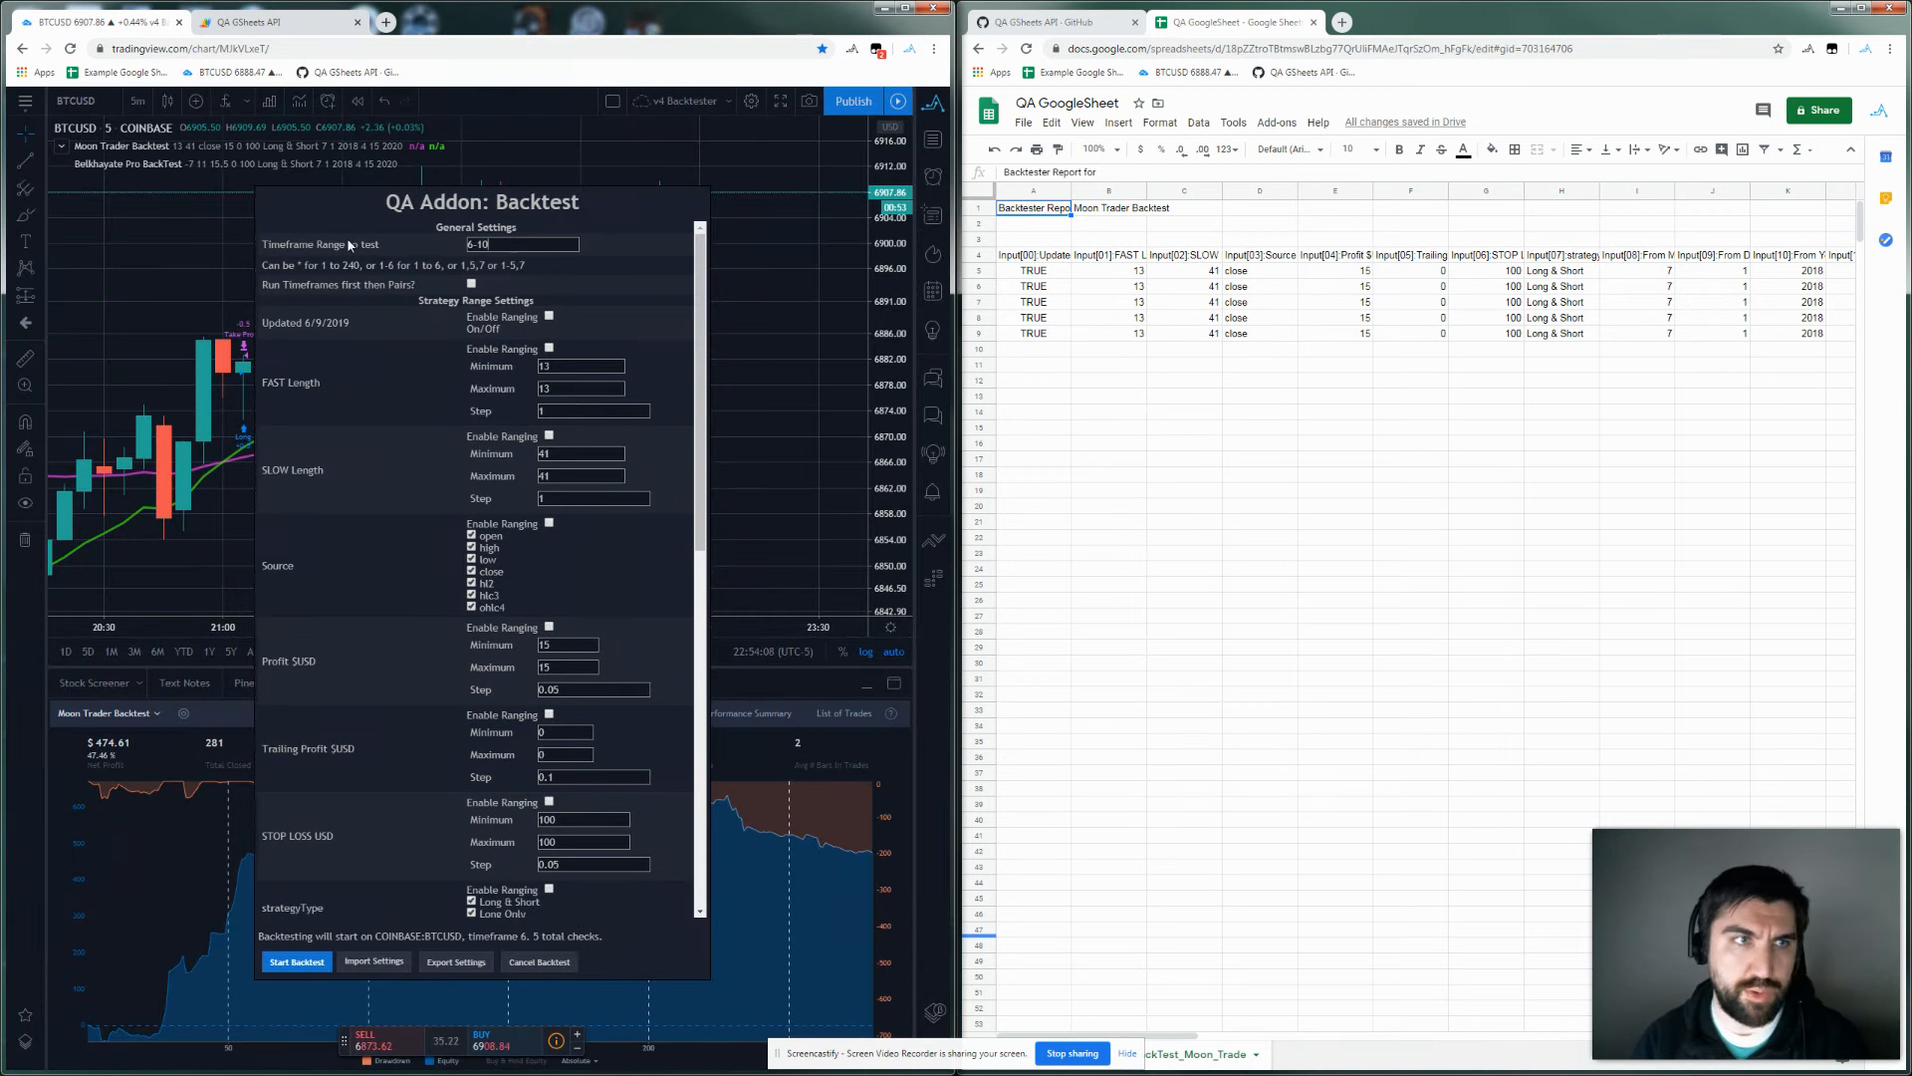
scroll(392, 481, "down", 15)
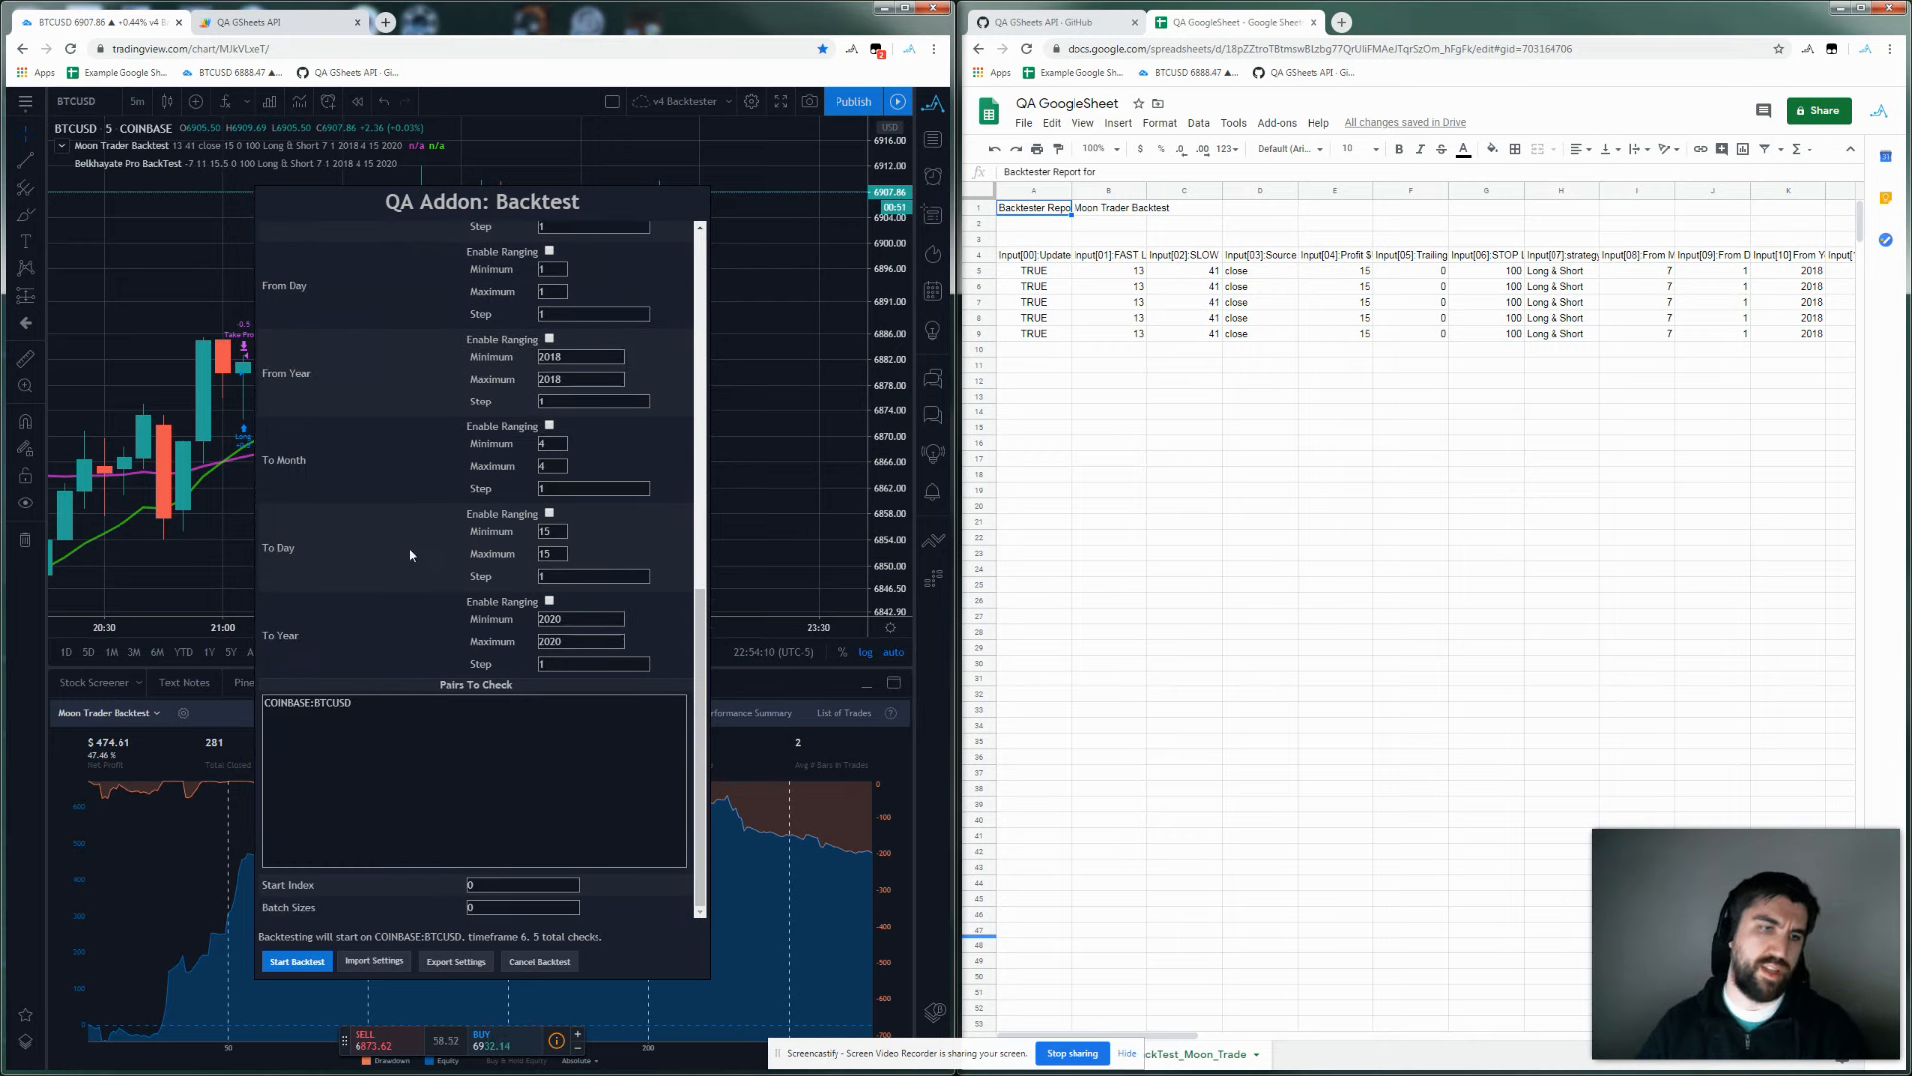
scroll(514, 321, "up", 15)
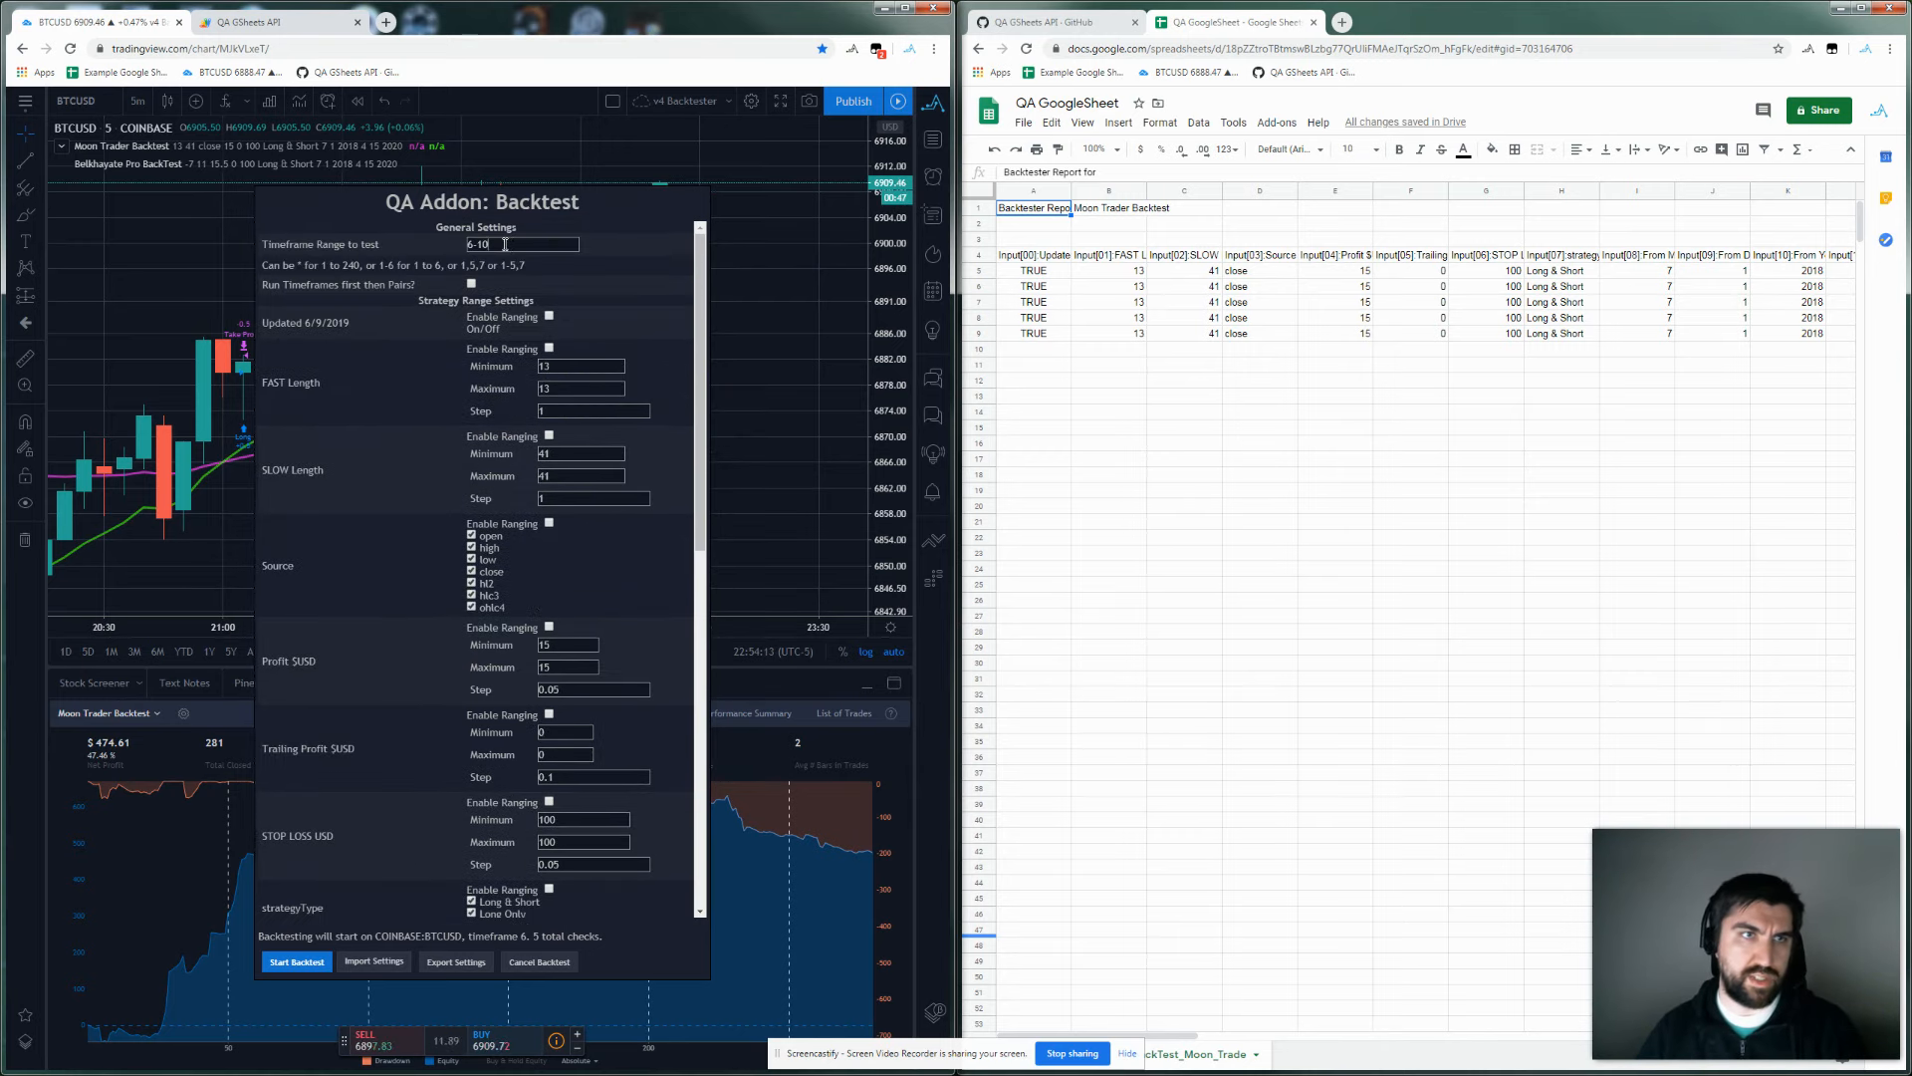
scroll(599, 256, "down", 15)
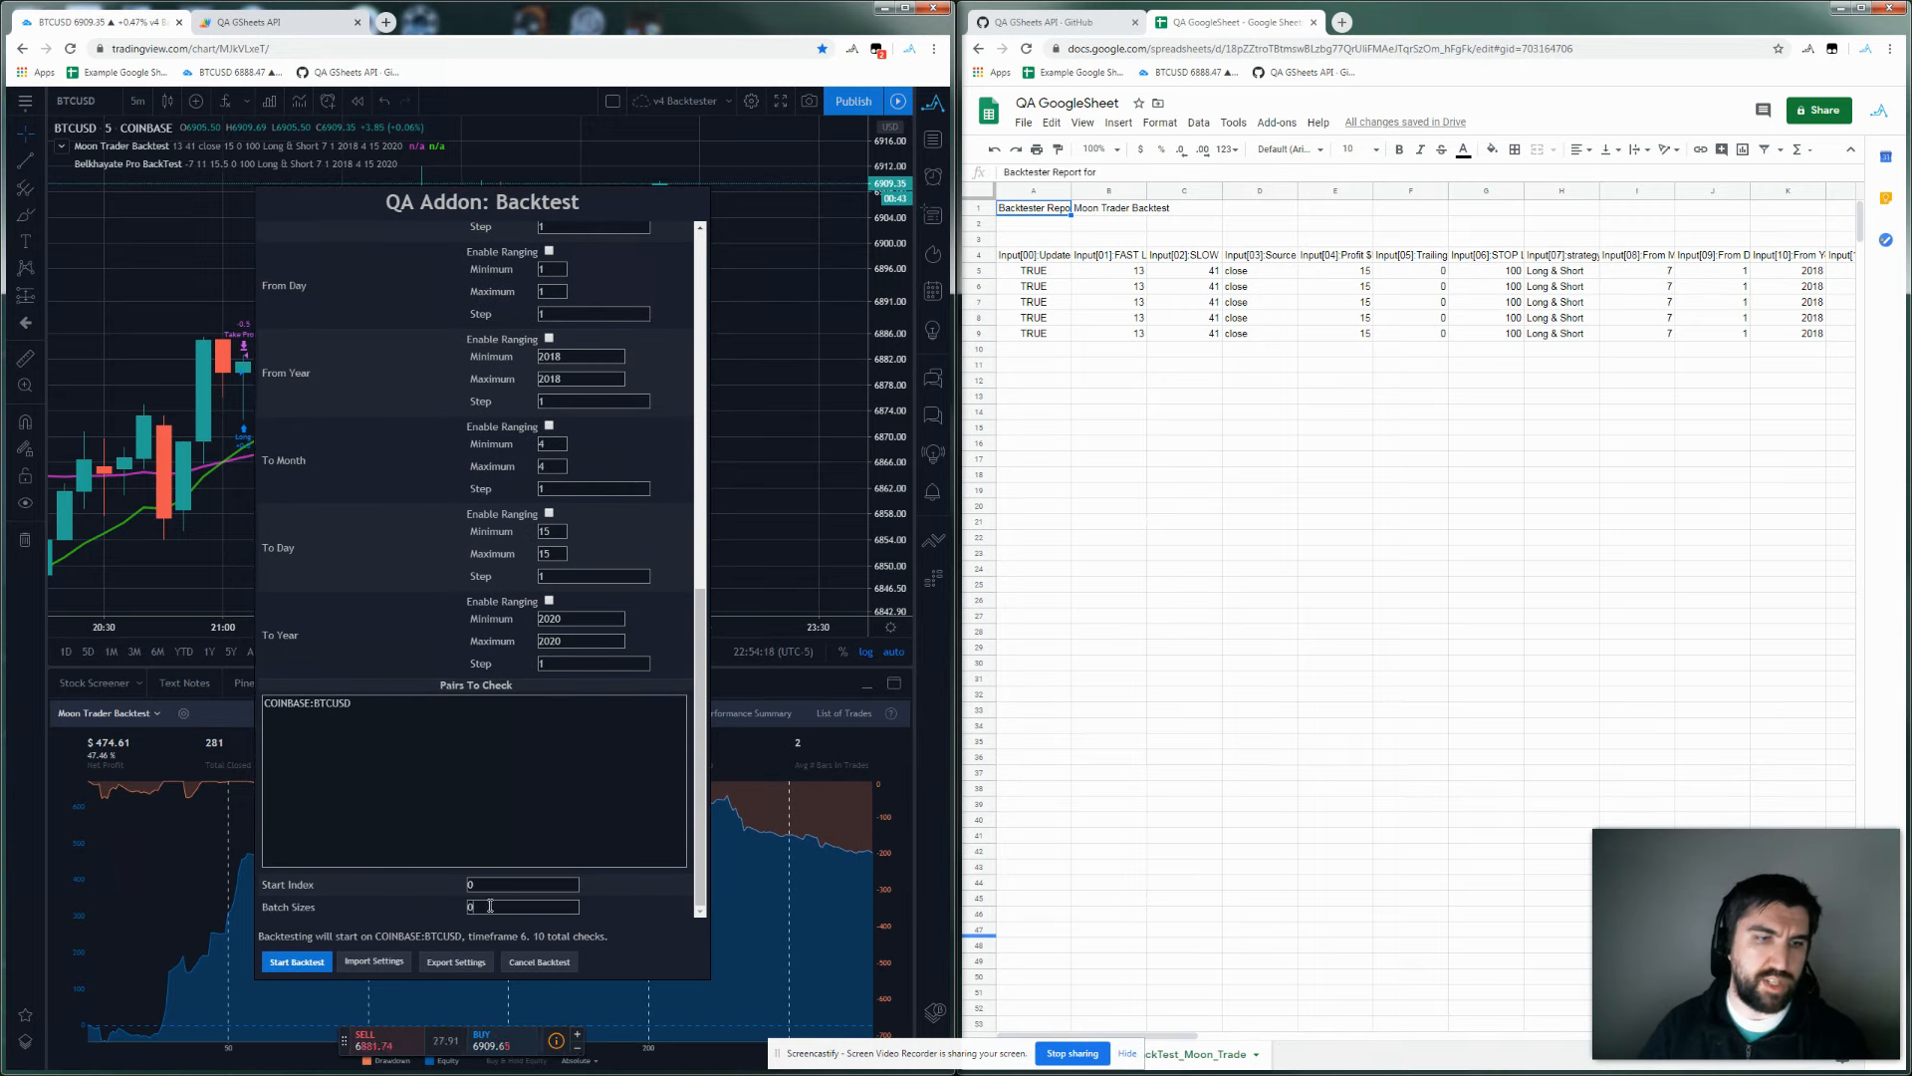
left_click(297, 961)
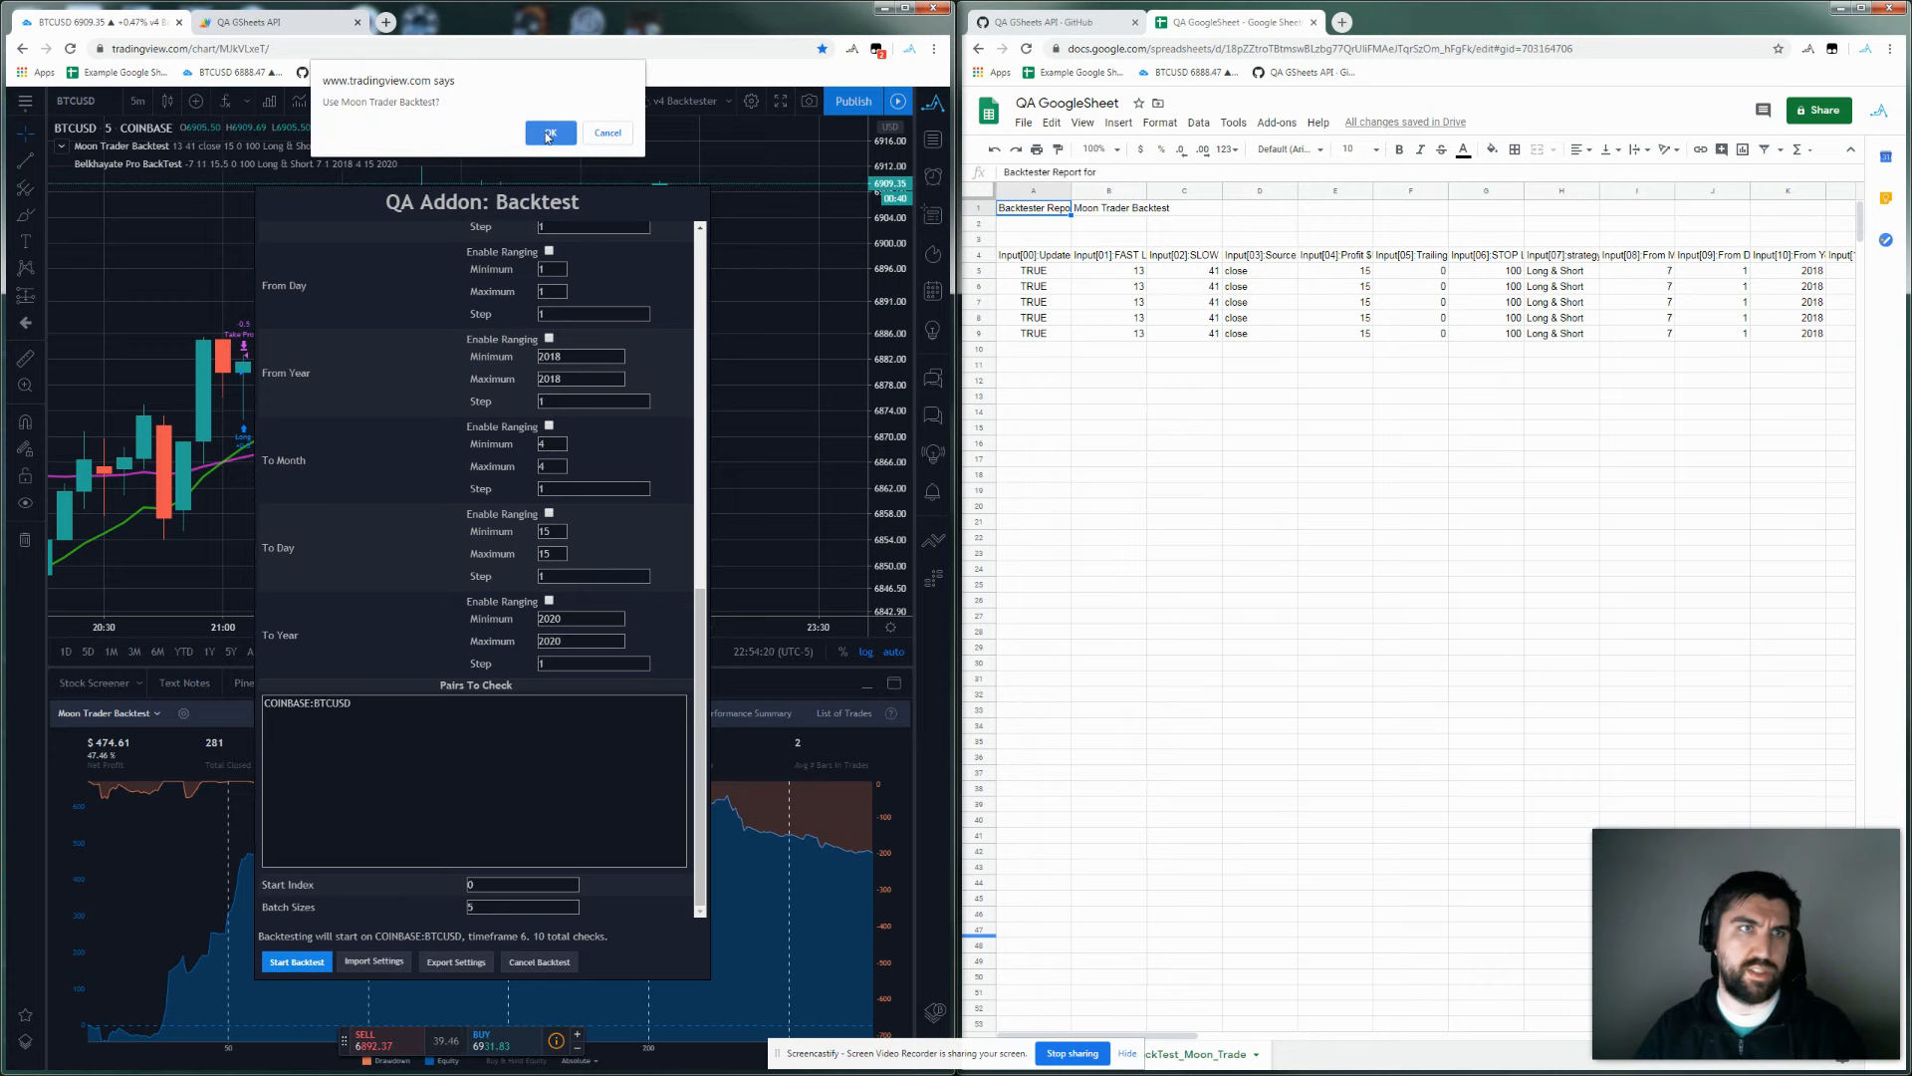
Confirm the Moon Trader backtest and scroll the sheet to review the 15 result rows.
left_click(545, 134)
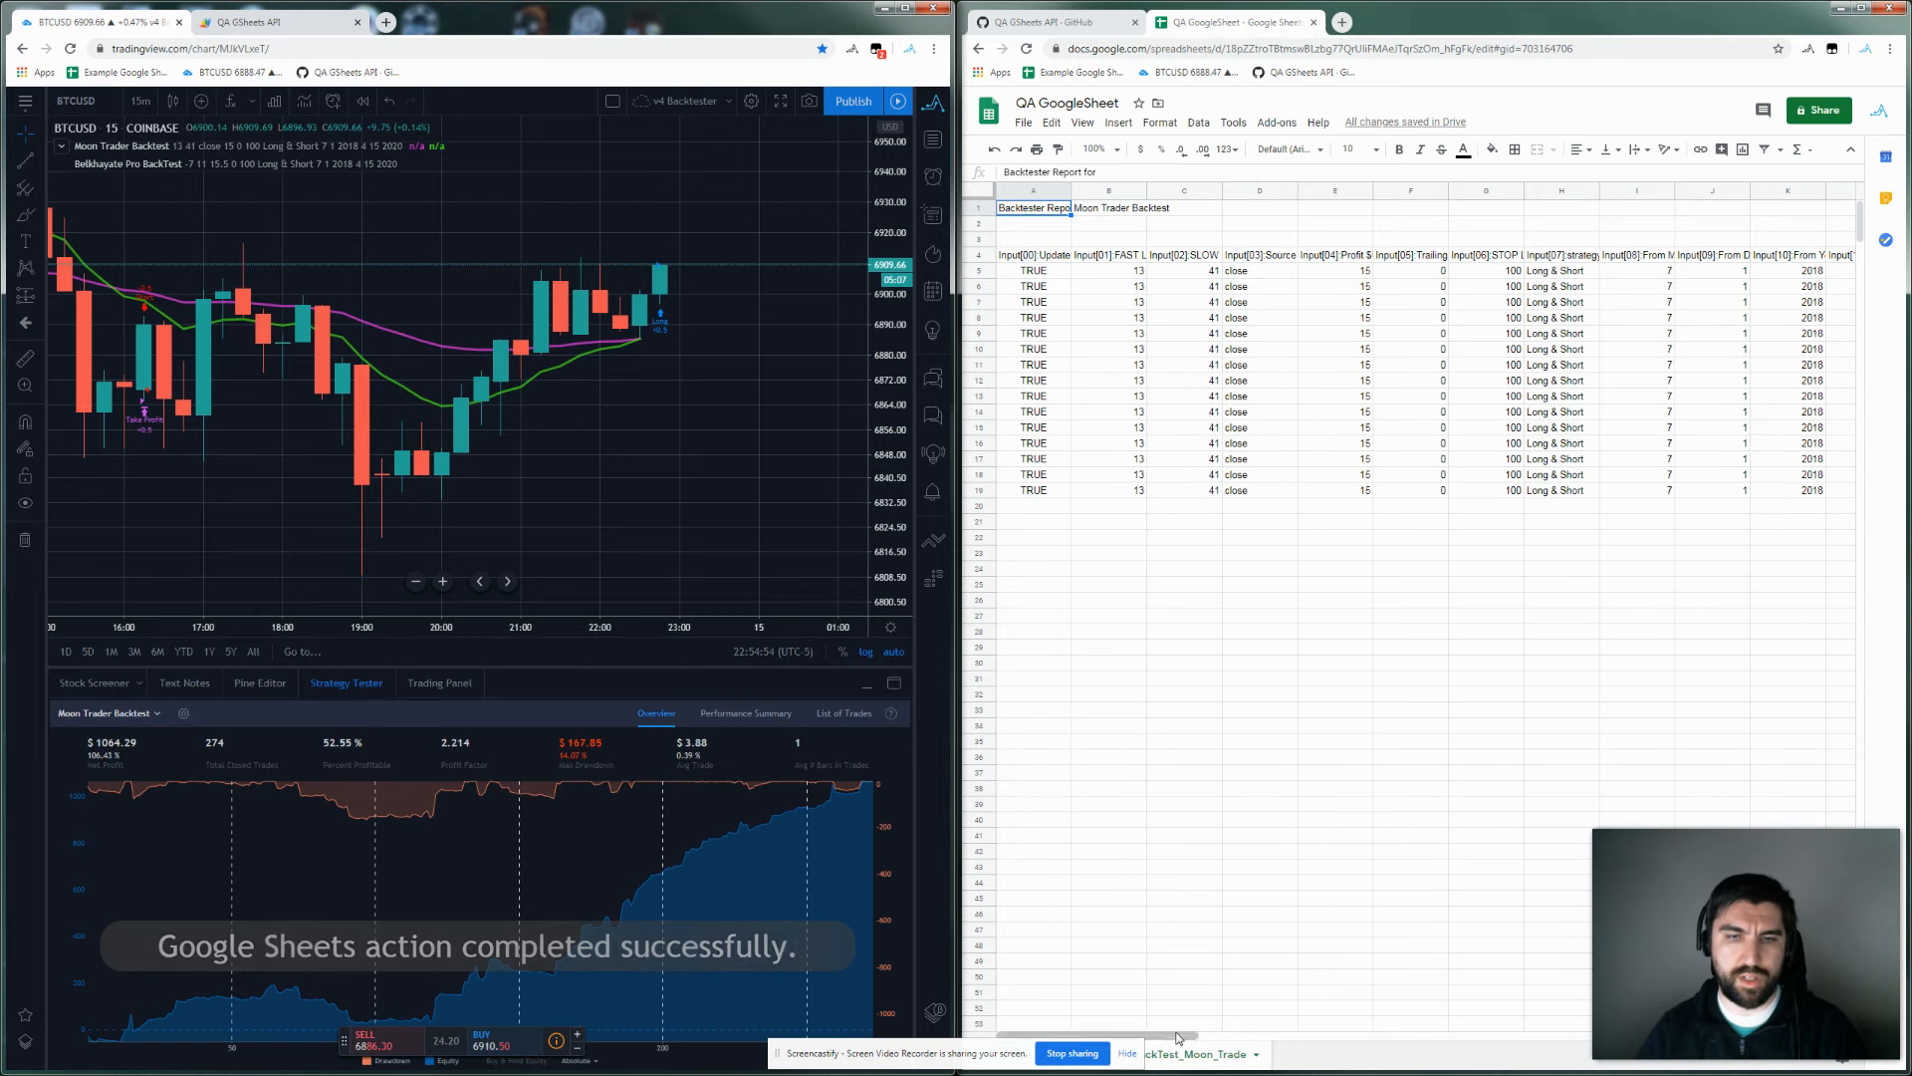
left_click_drag(1185, 1034, 1102, 1034)
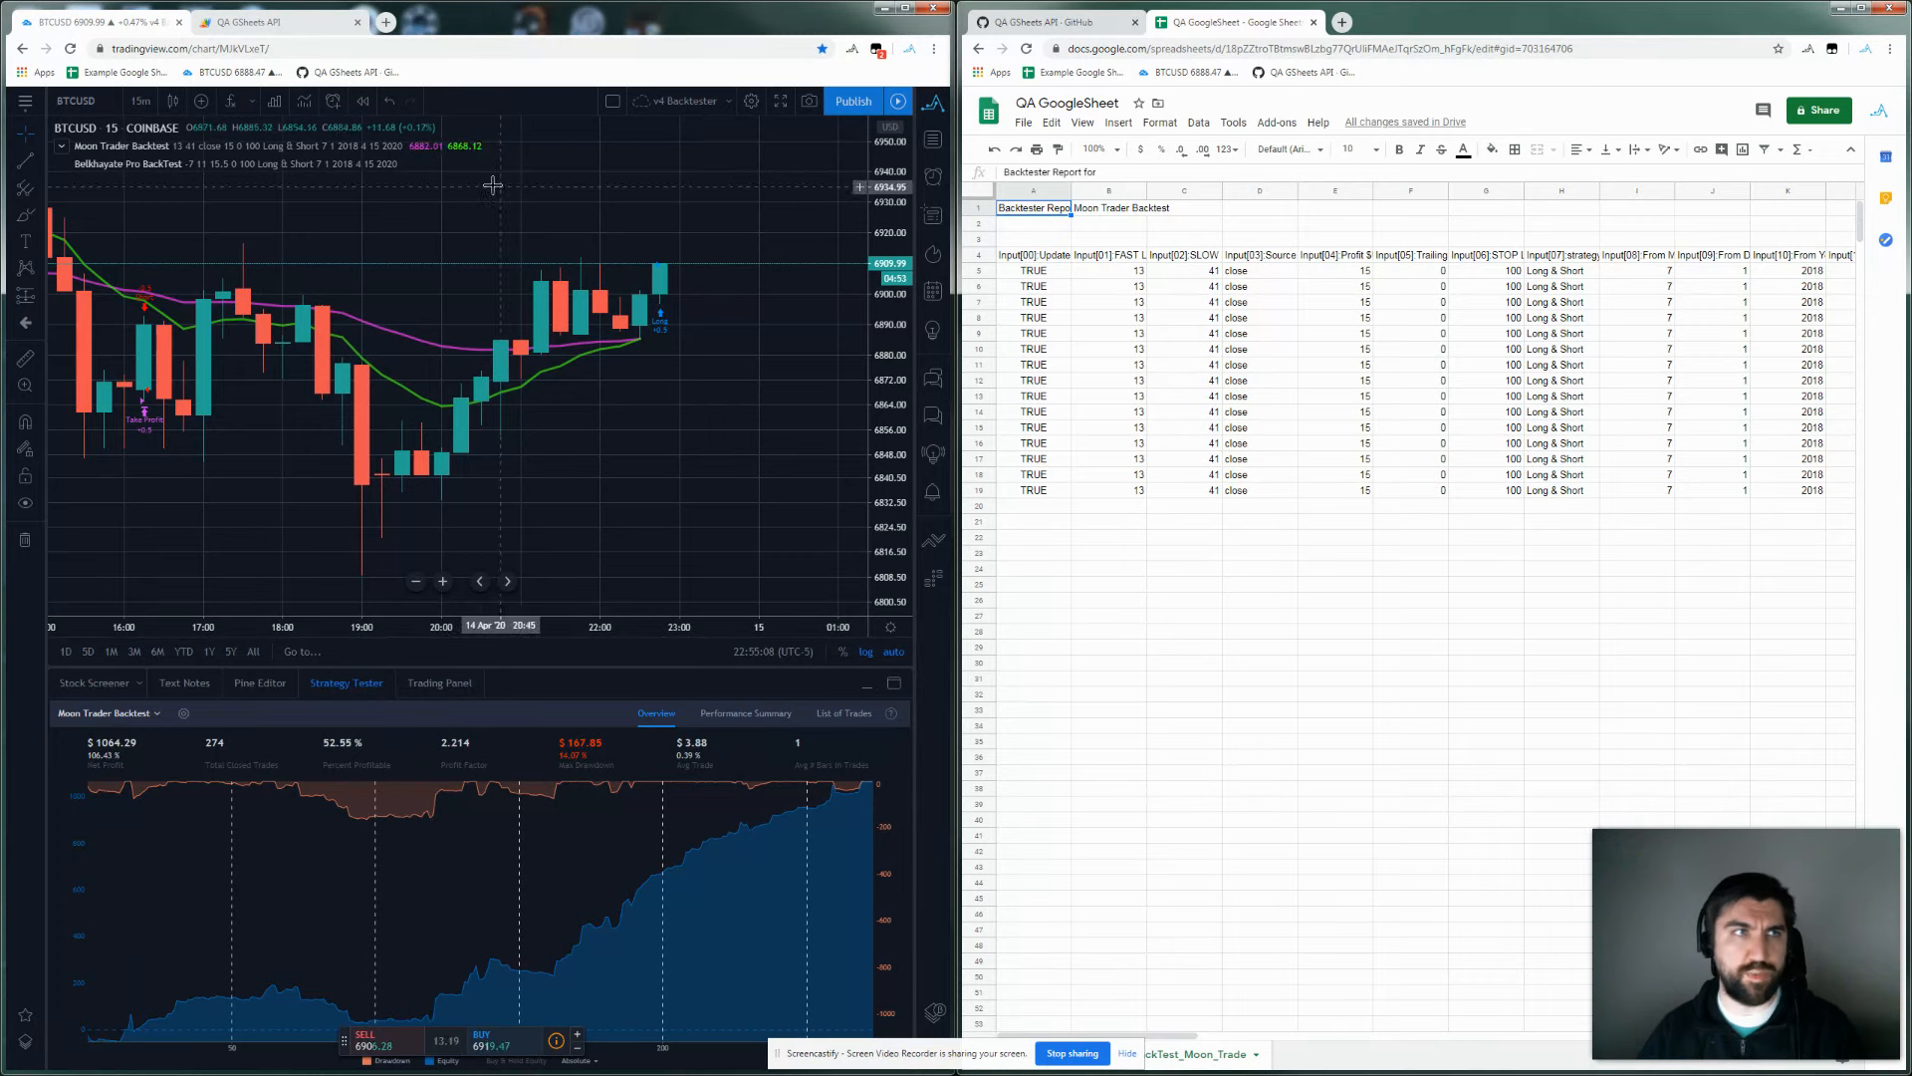
Load the QA Import chart layout from recent layouts, leaving the unsaved current one.
left_click(25, 100)
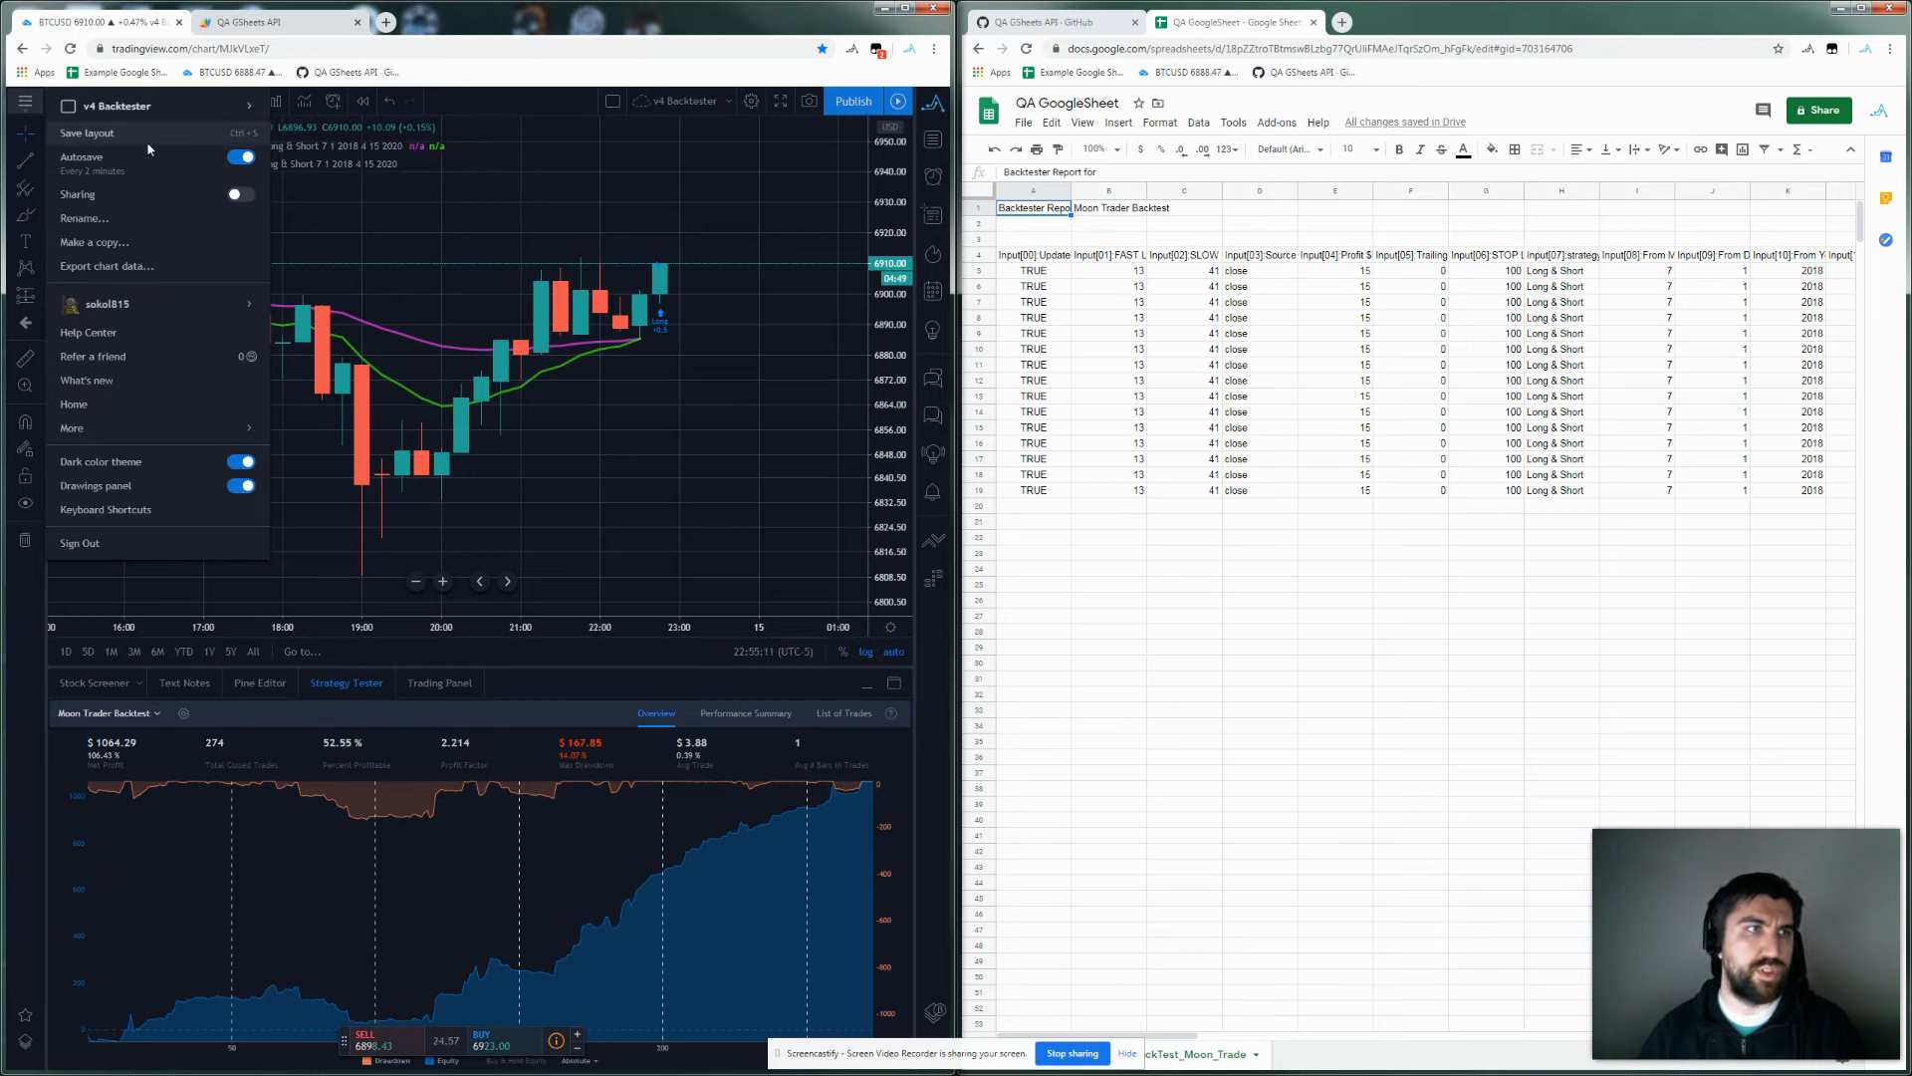
mouse_move(239, 107)
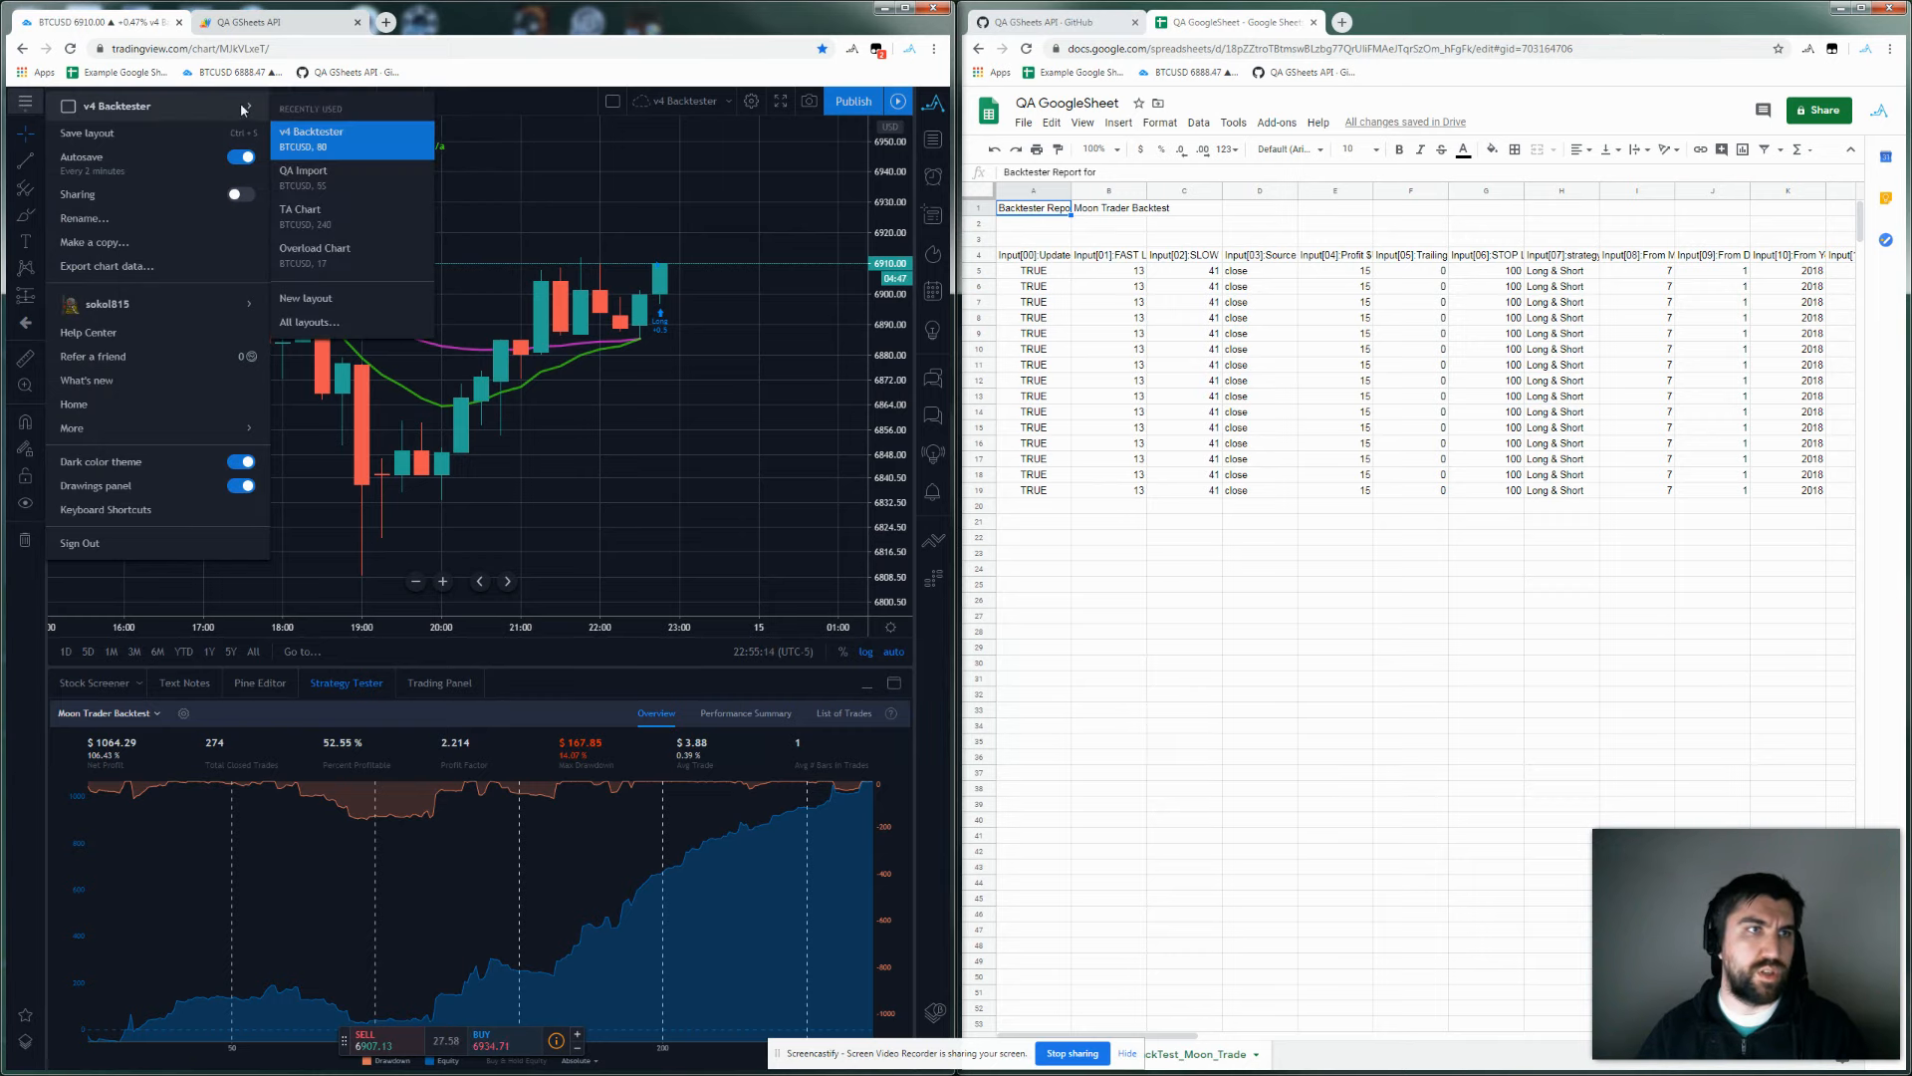
left_click(334, 183)
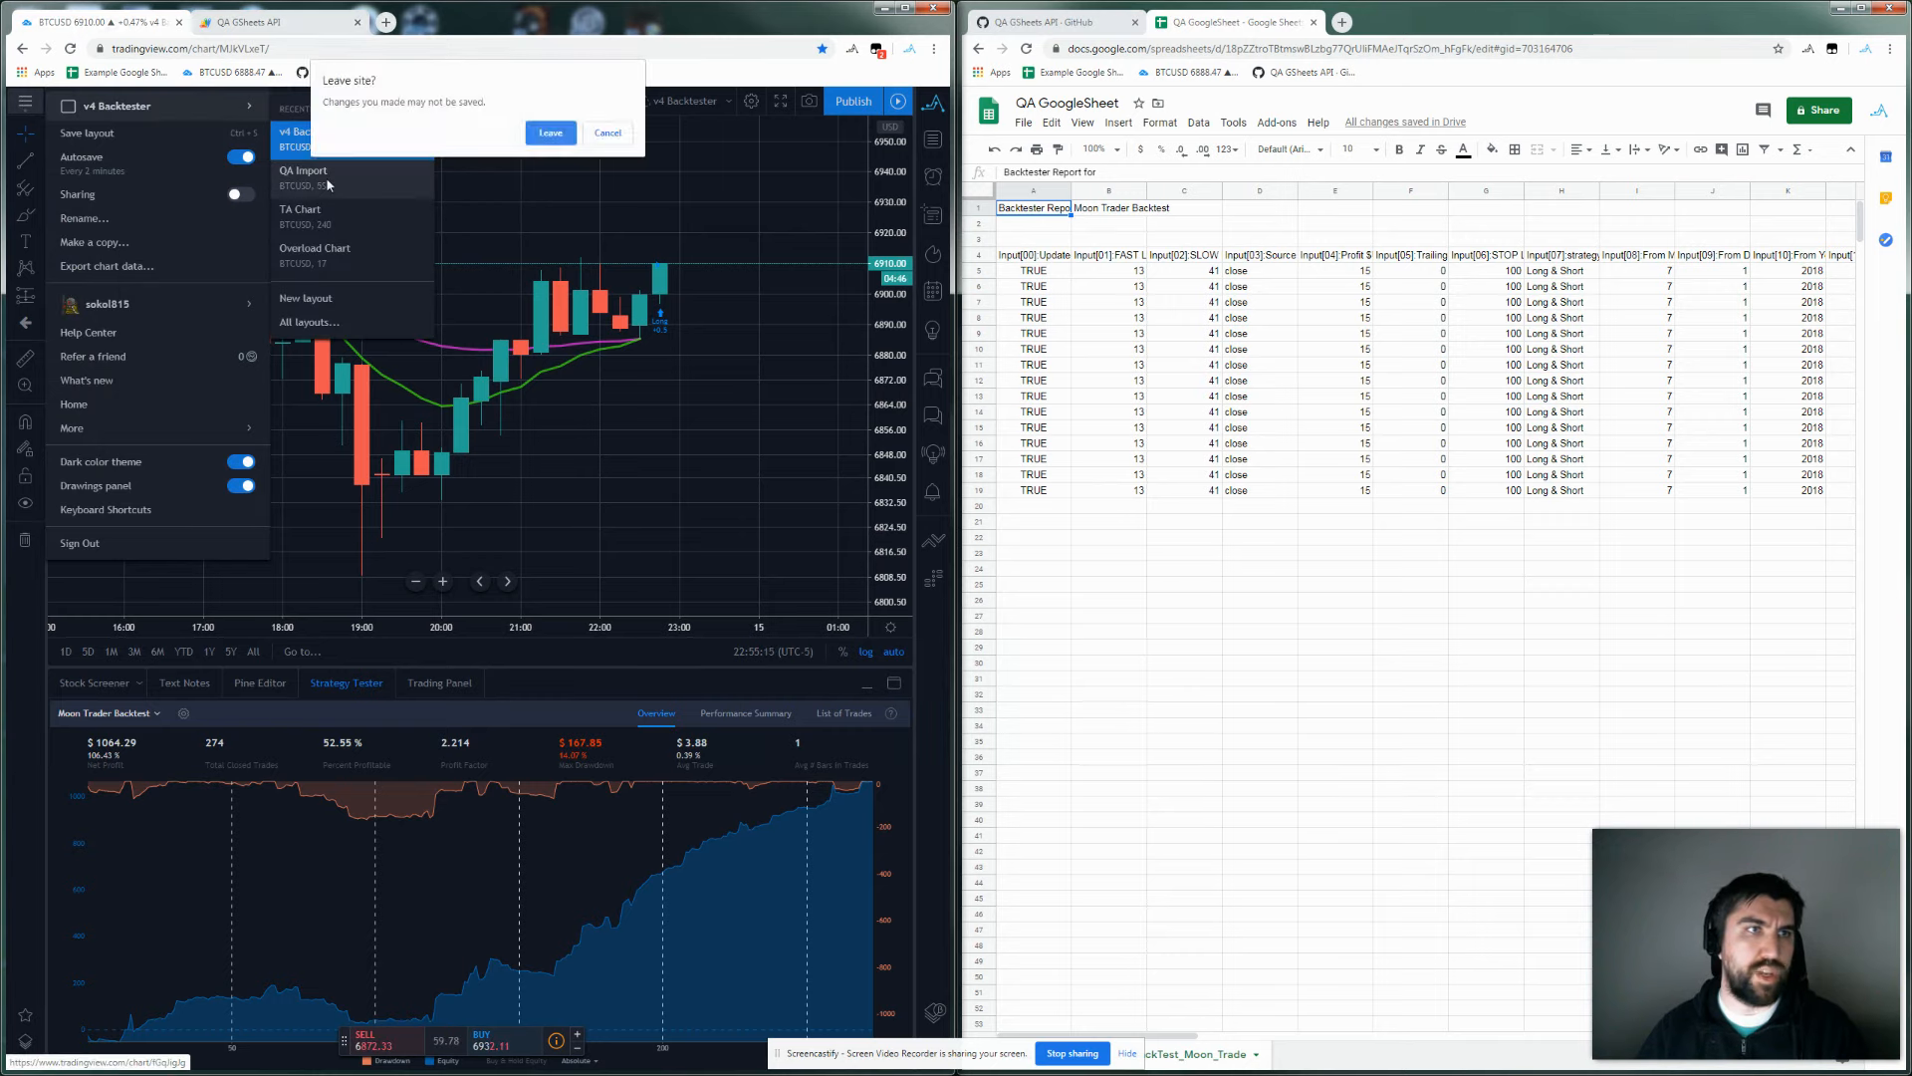
left_click(551, 134)
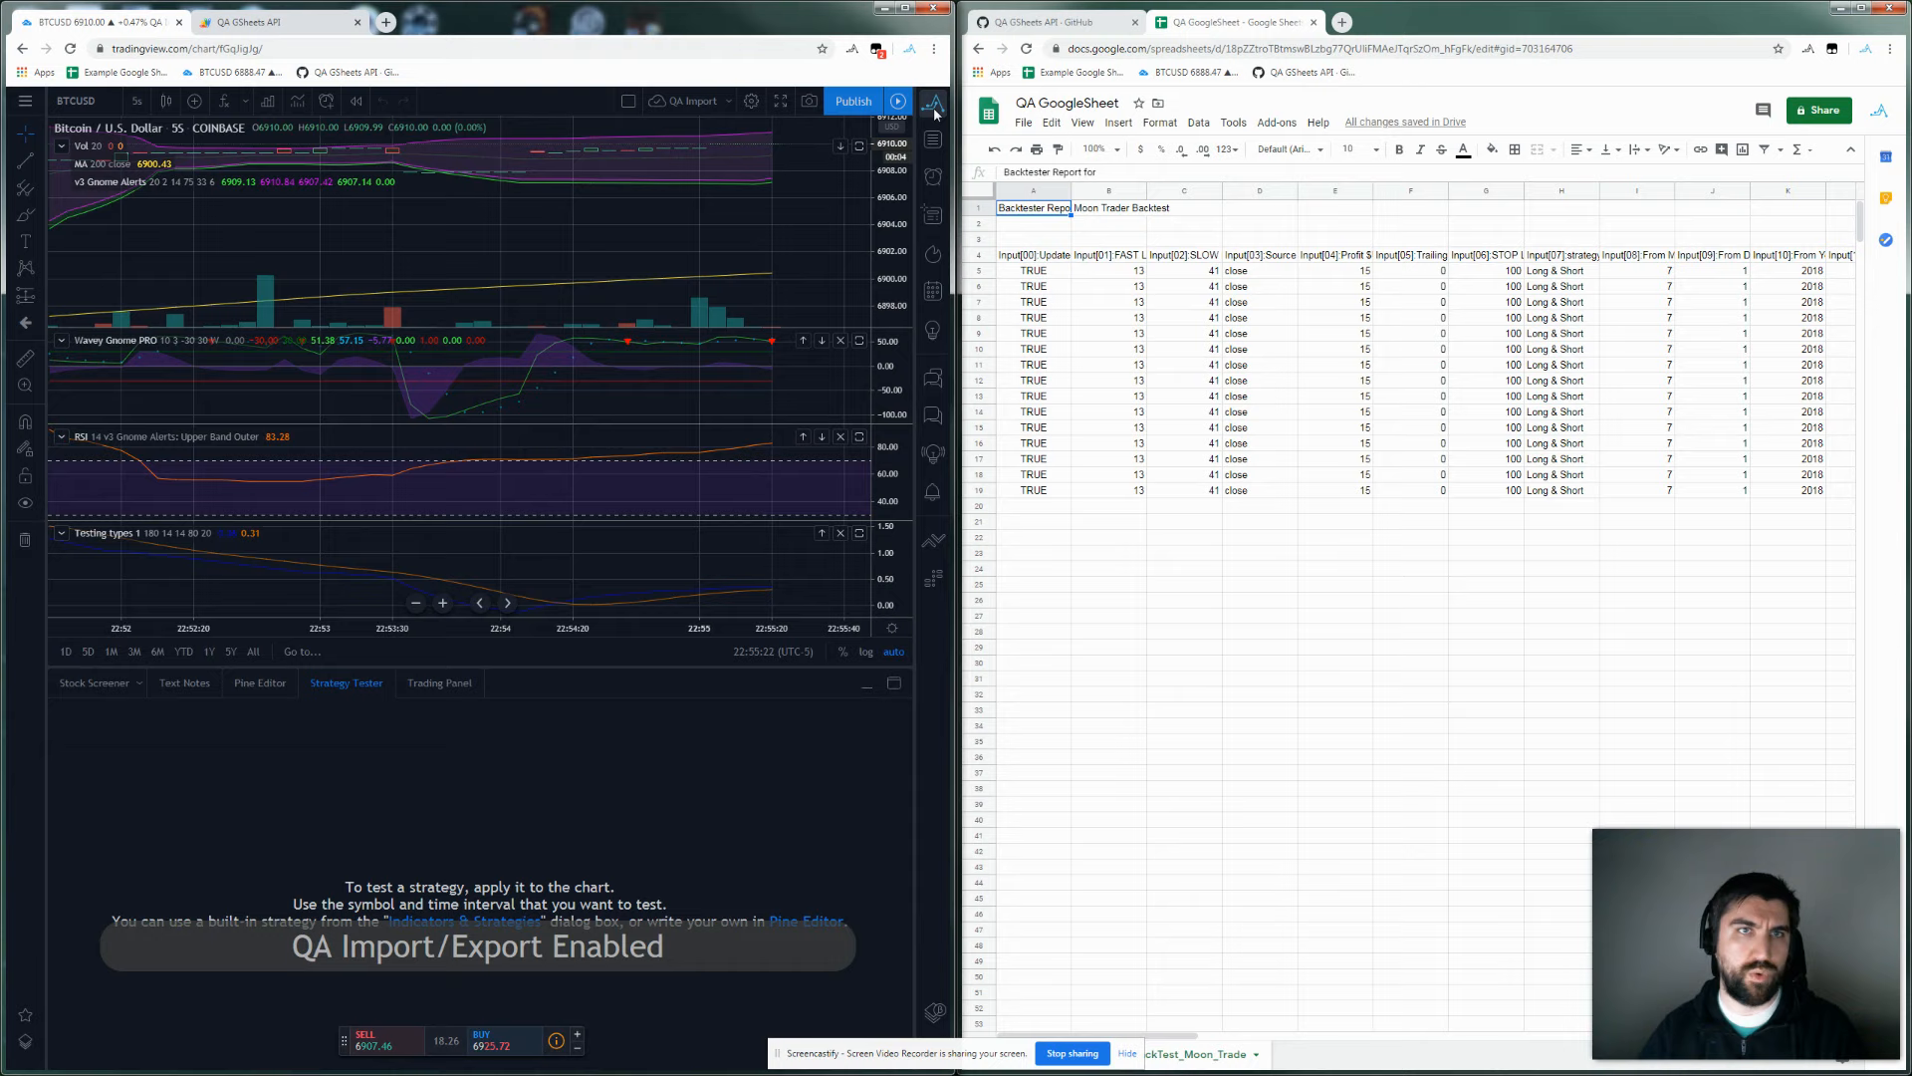
Show the QuickAlerts alert list in the right sidebar beside the chart.
left_click(935, 110)
left_click(935, 112)
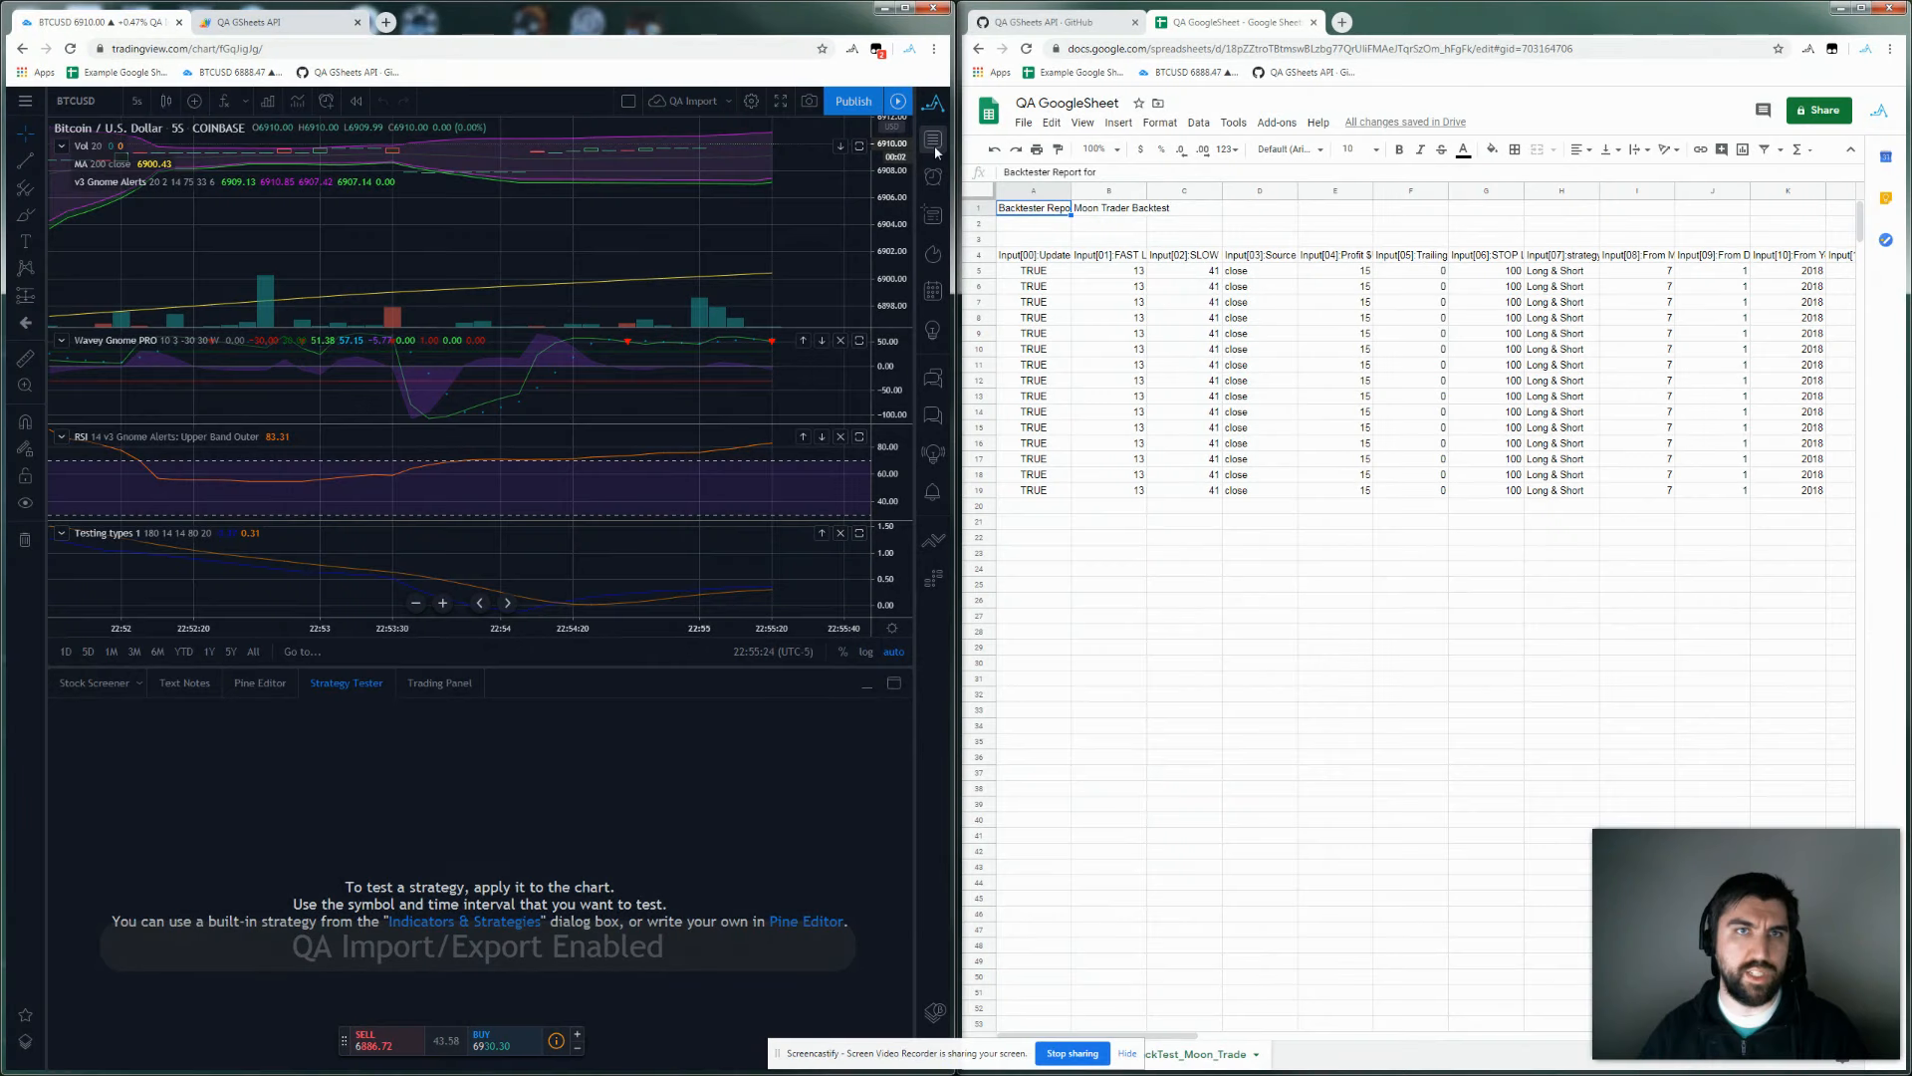
left_click(932, 176)
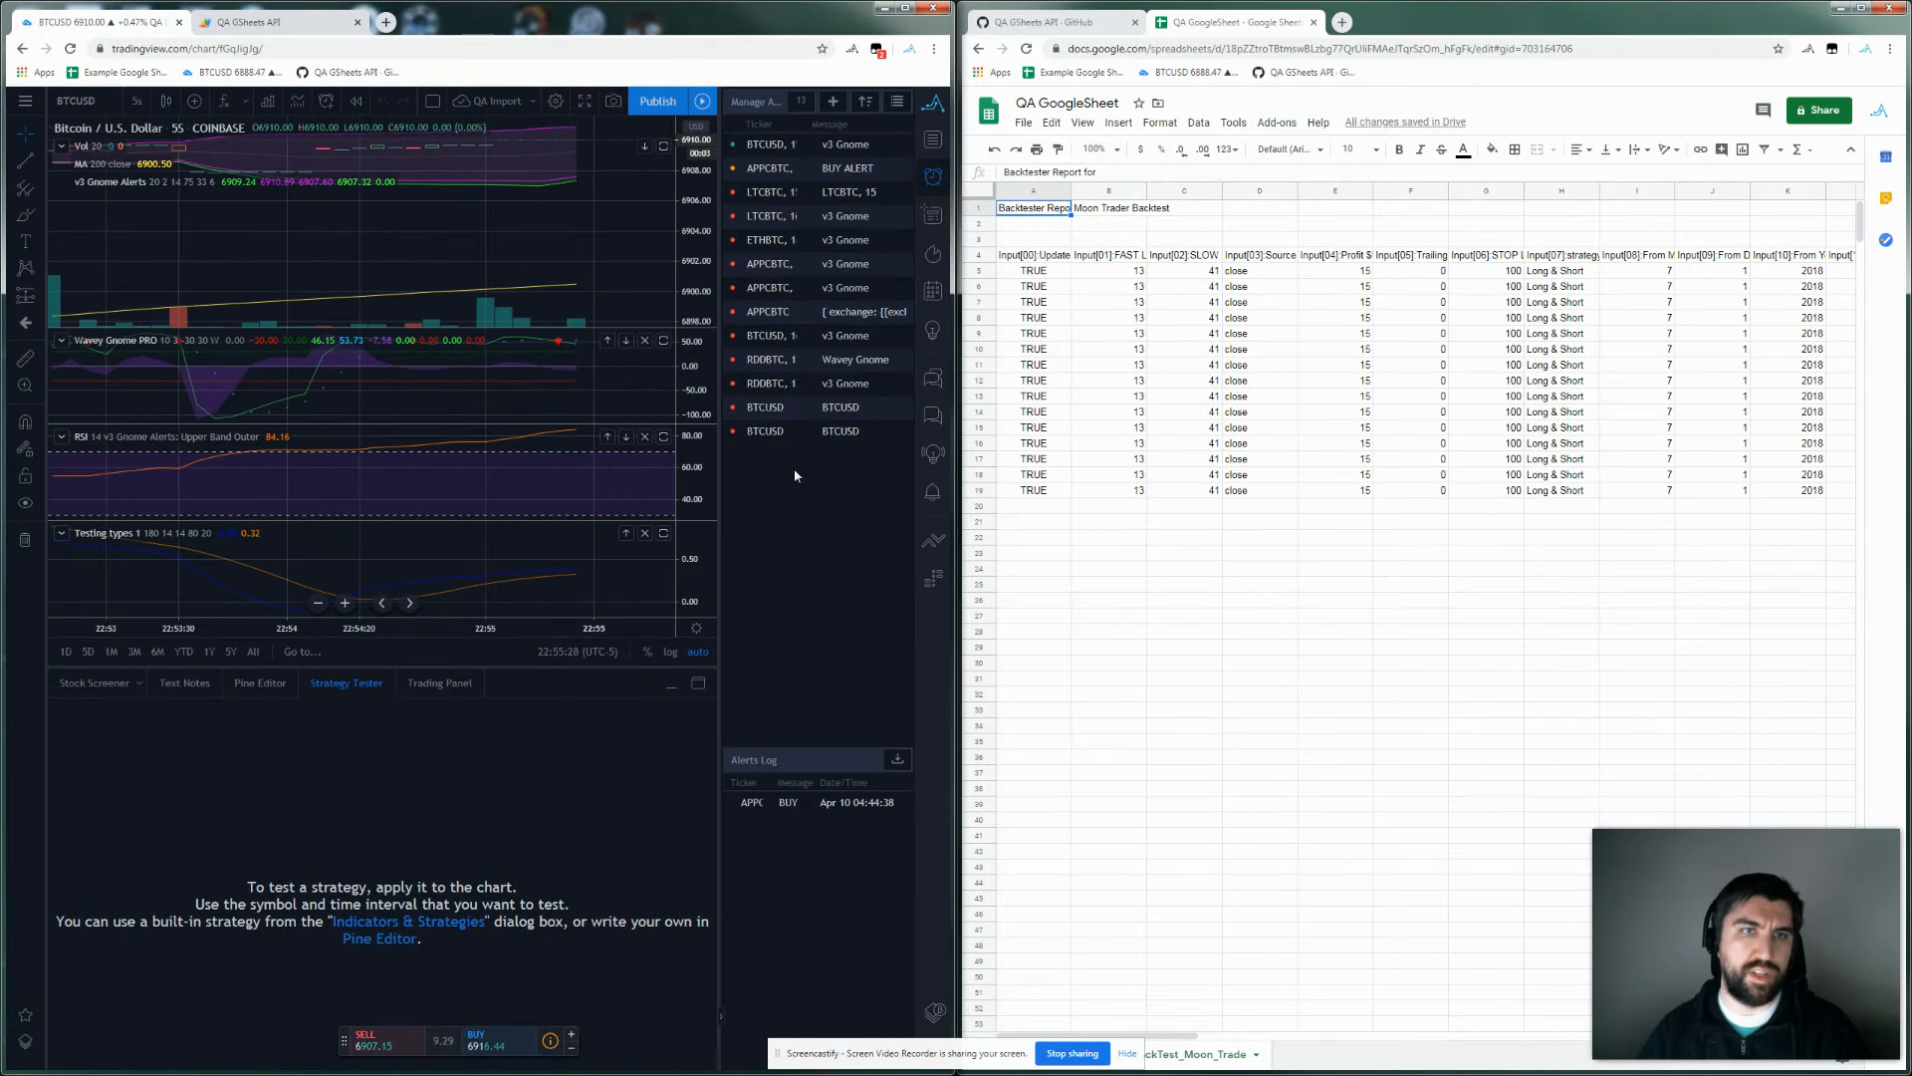
Export all alerts with QuickAlerts and view them in the AlertExport sheet tab.
left_click(932, 107)
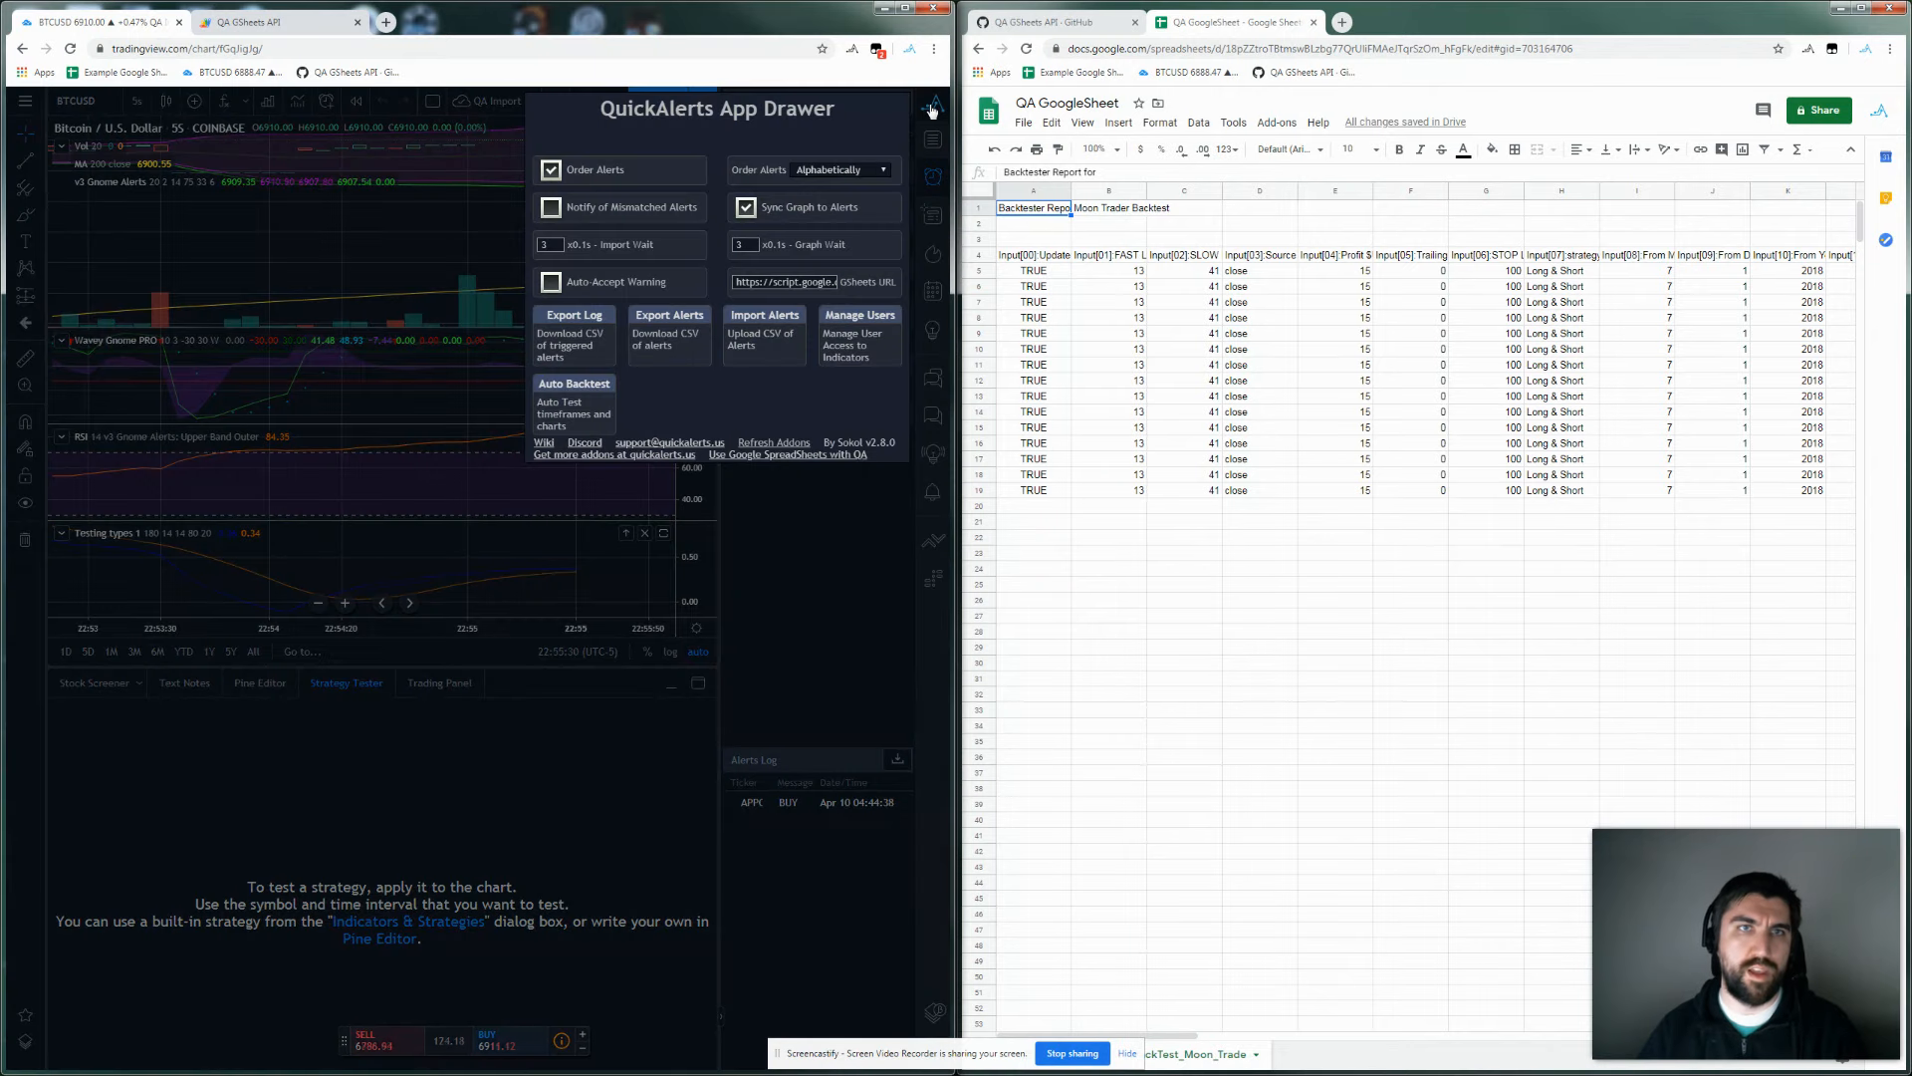
left_click(666, 348)
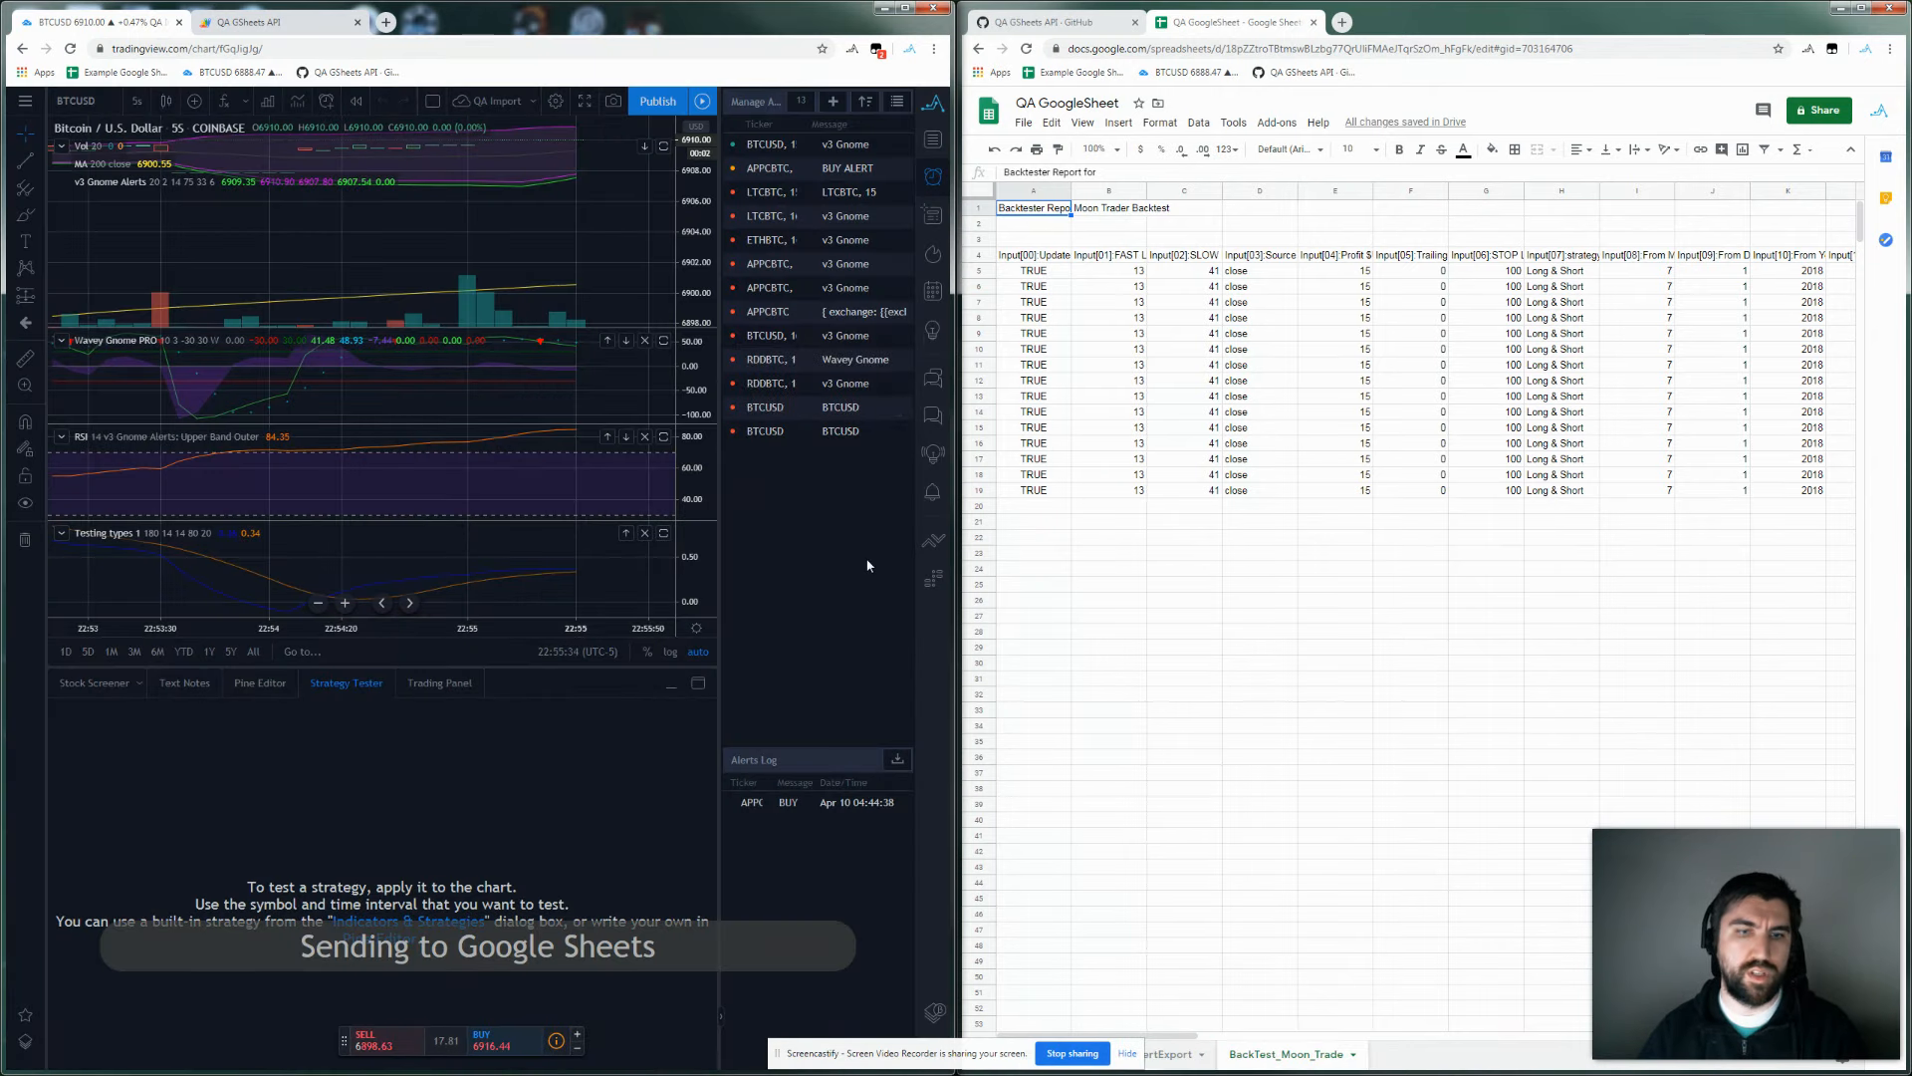
left_click(1175, 1056)
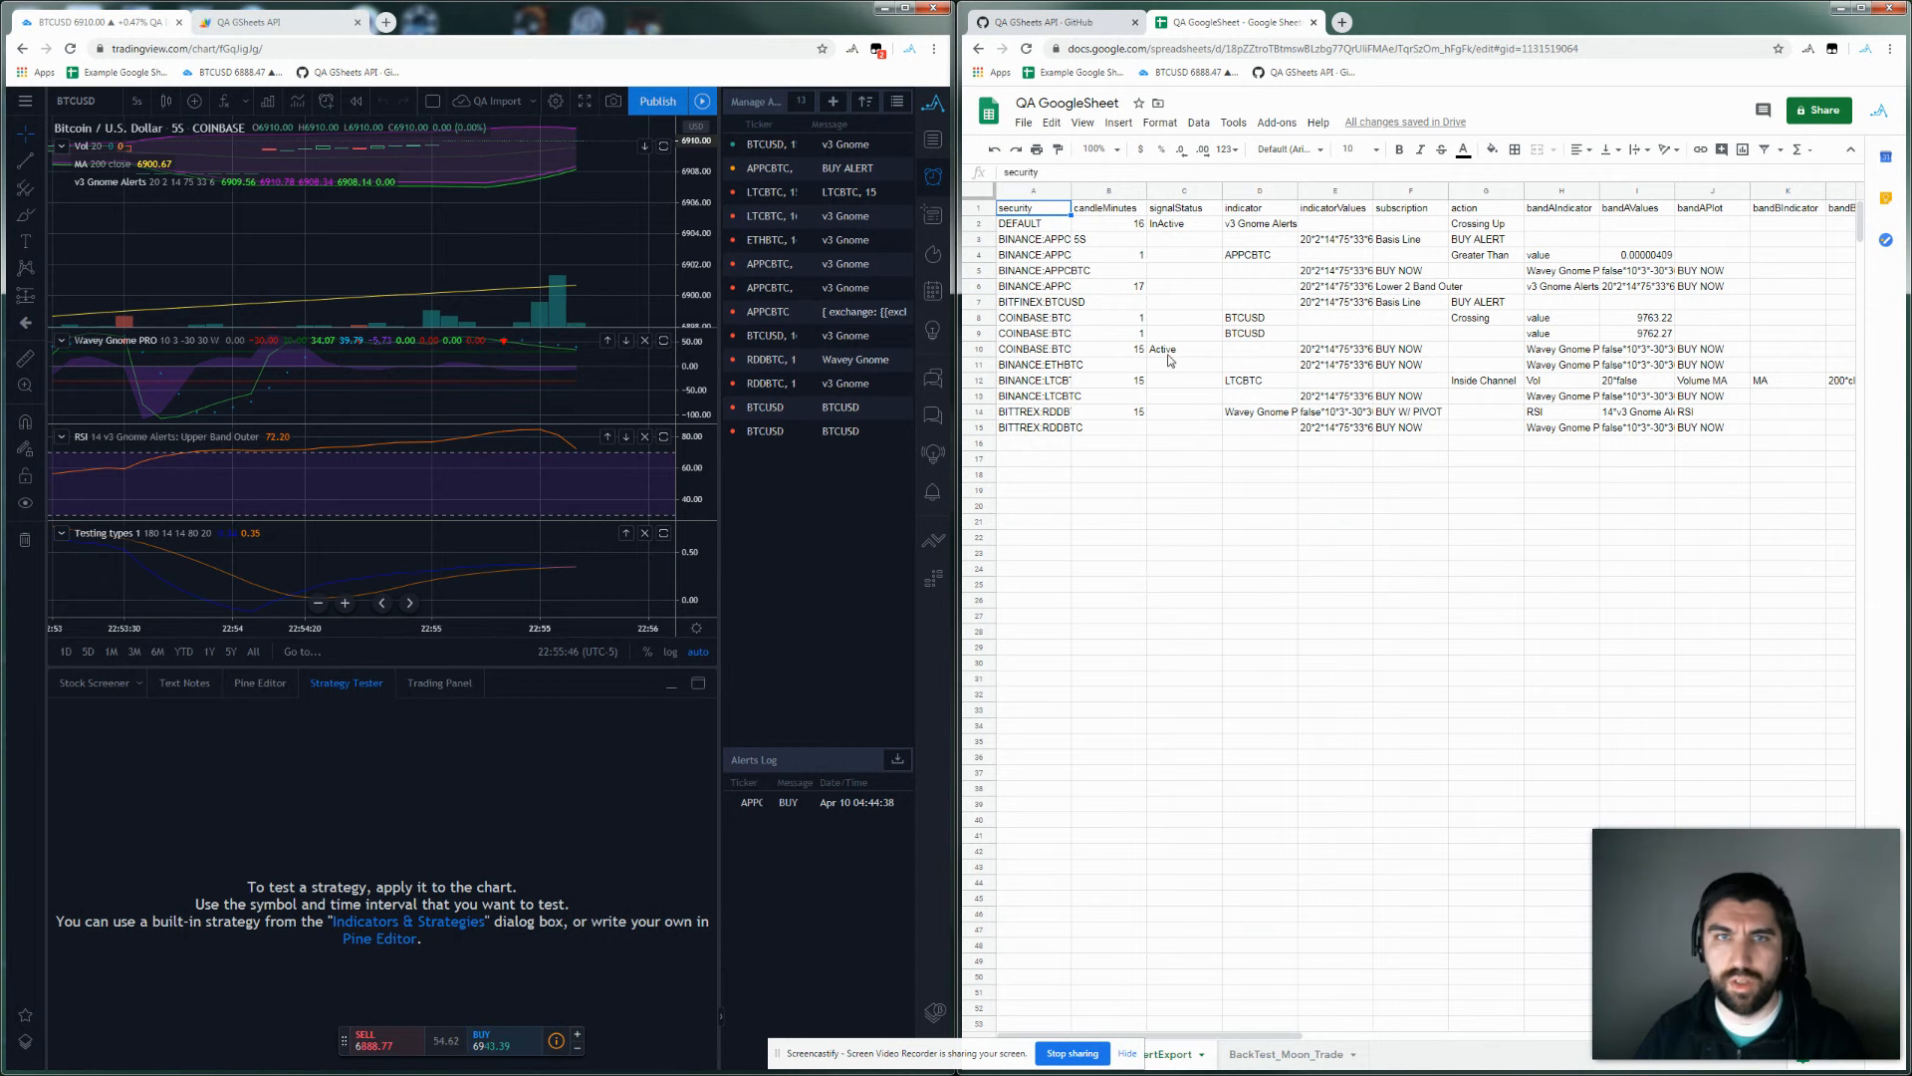
Change row 10's candleMinutes in B10 from 15 to 55.
left_click(1115, 360)
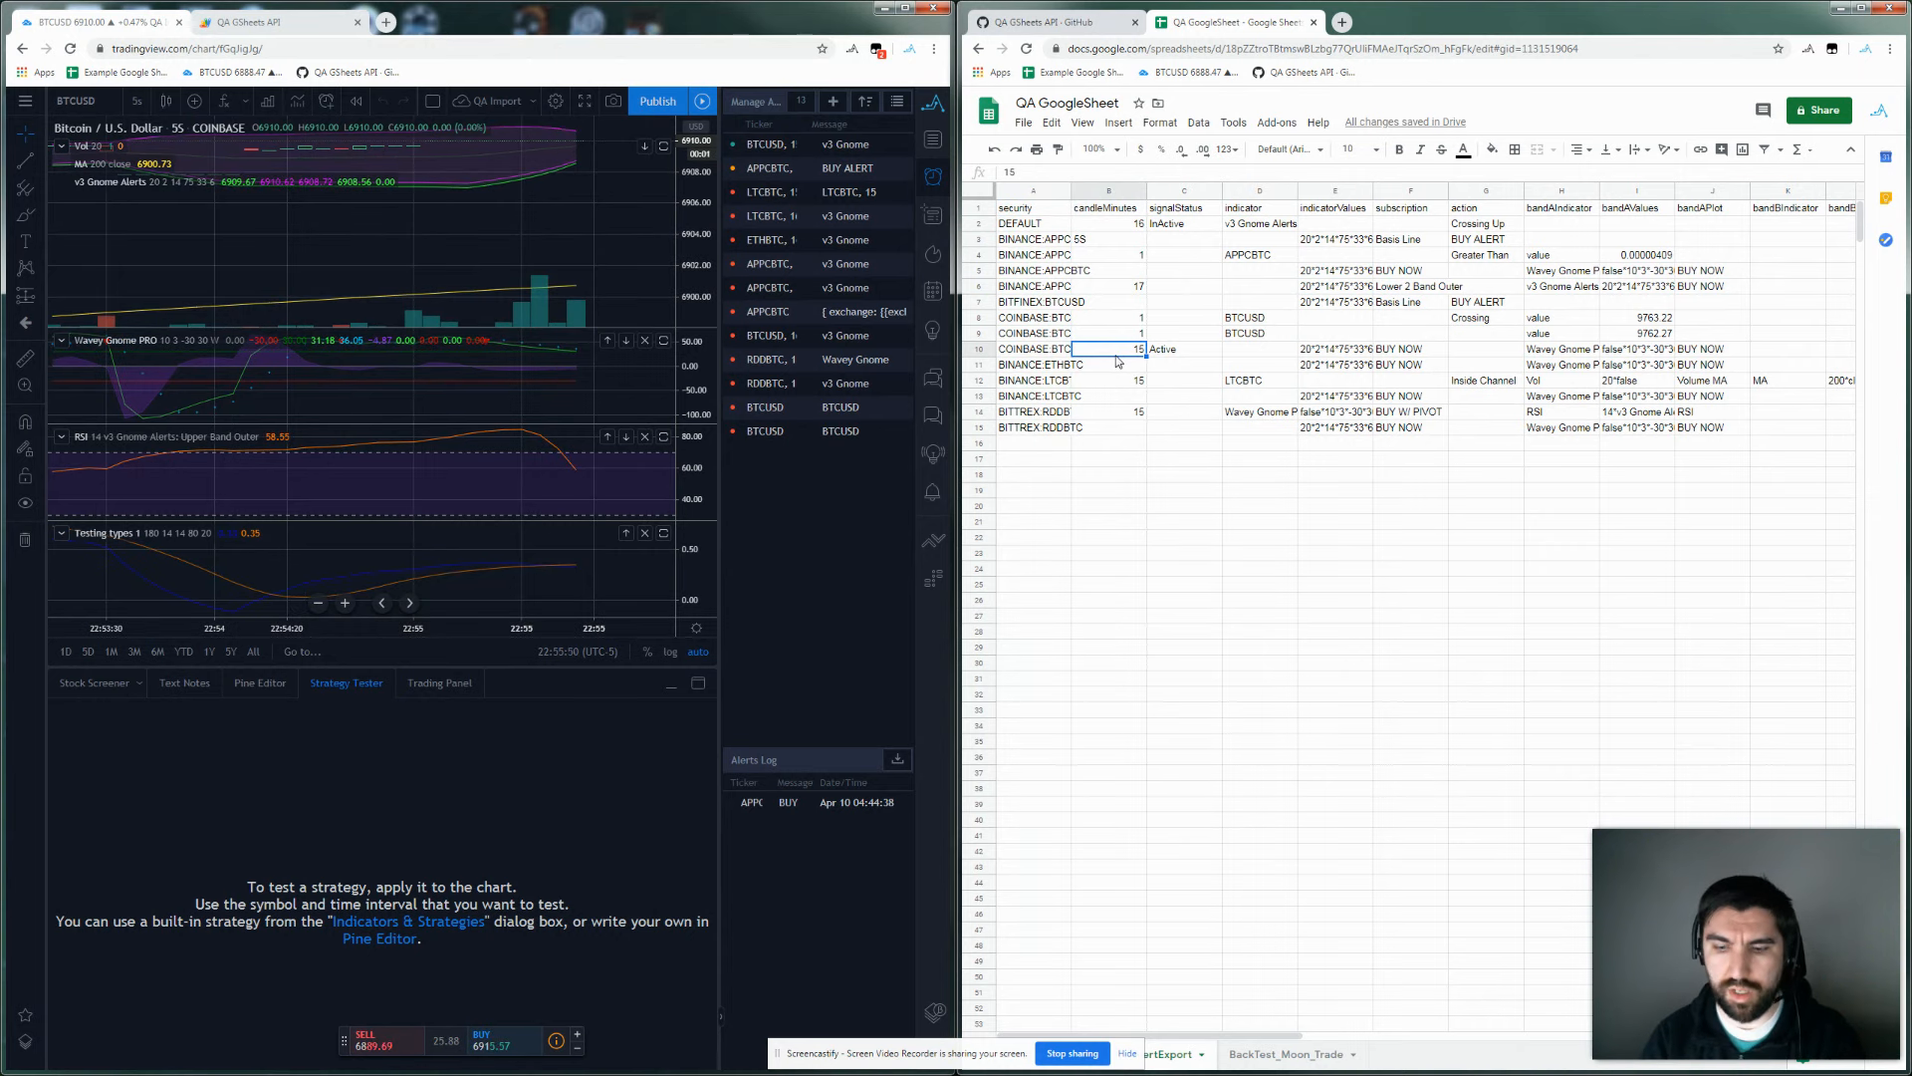
type("55")
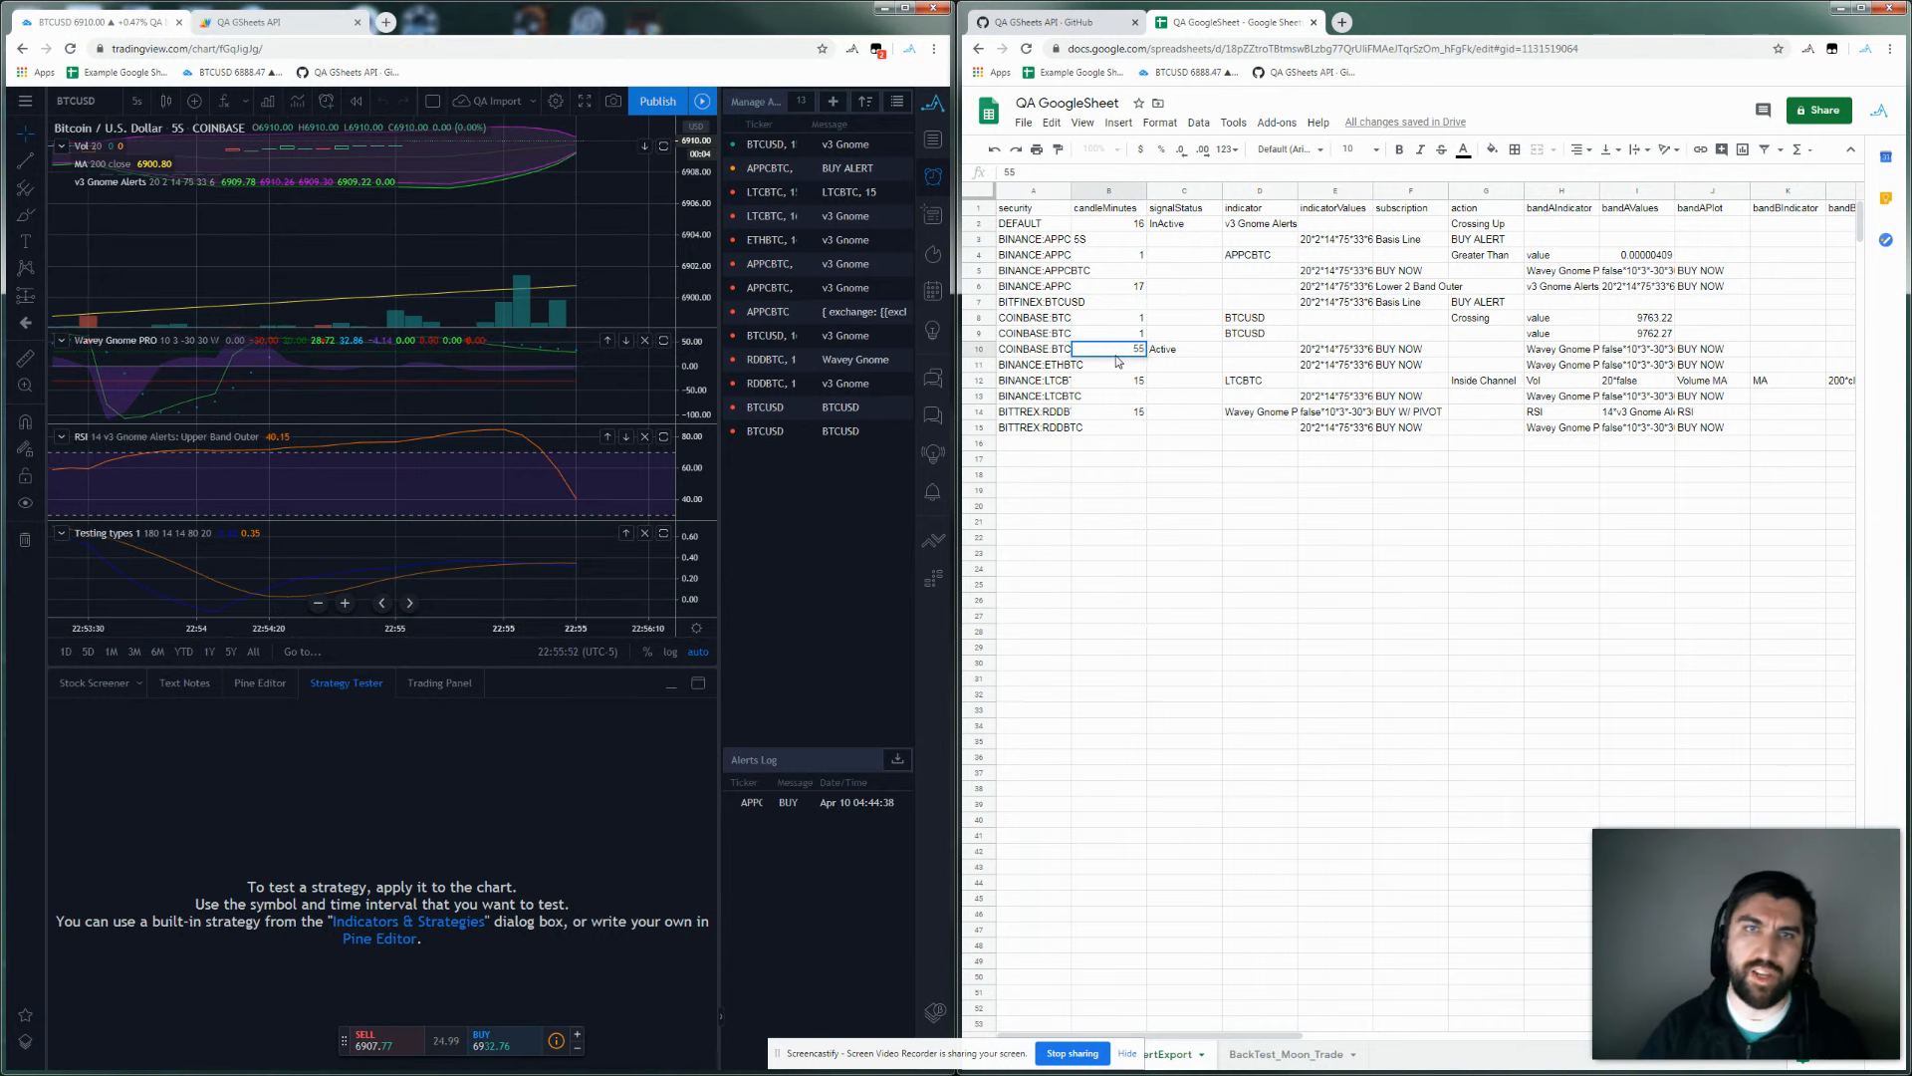
left_click(1184, 539)
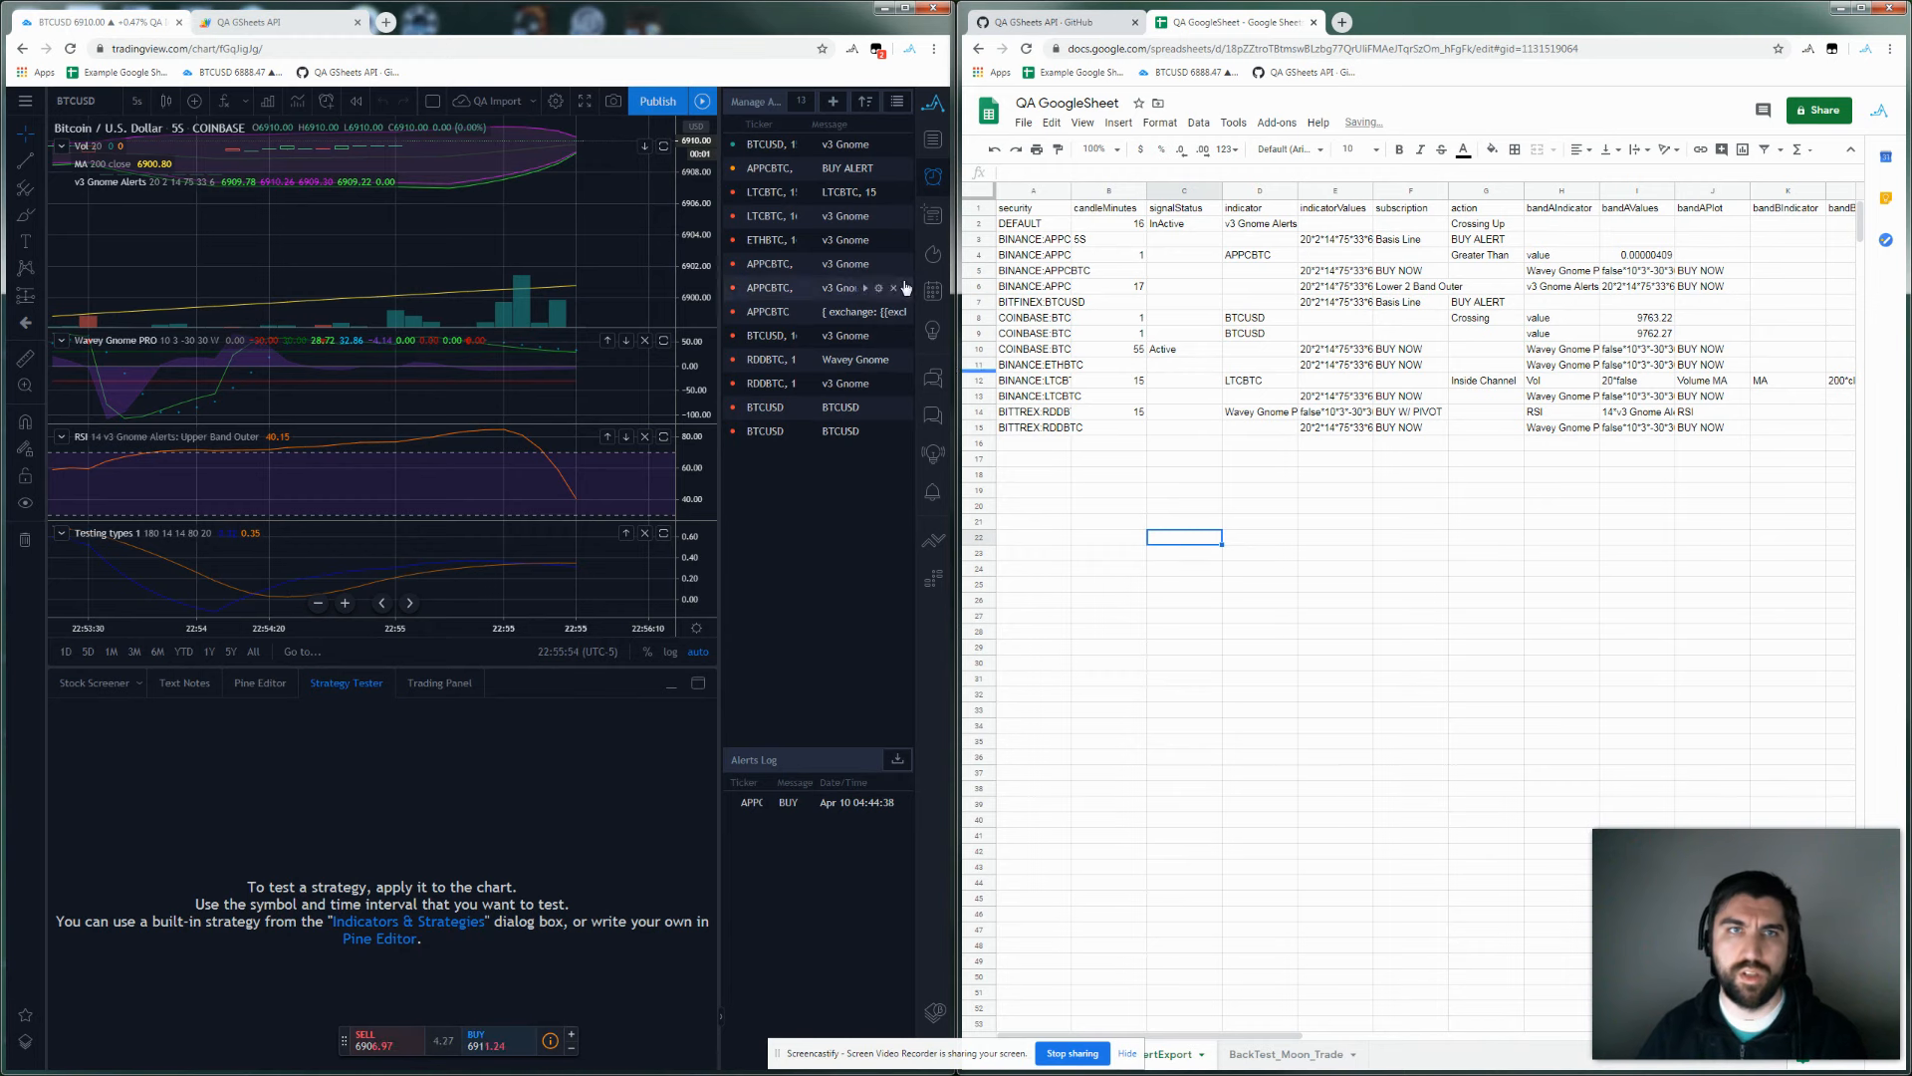
Import the edited alerts into TradingView, confirming the replacement and accepting the repainting warning.
left_click(935, 103)
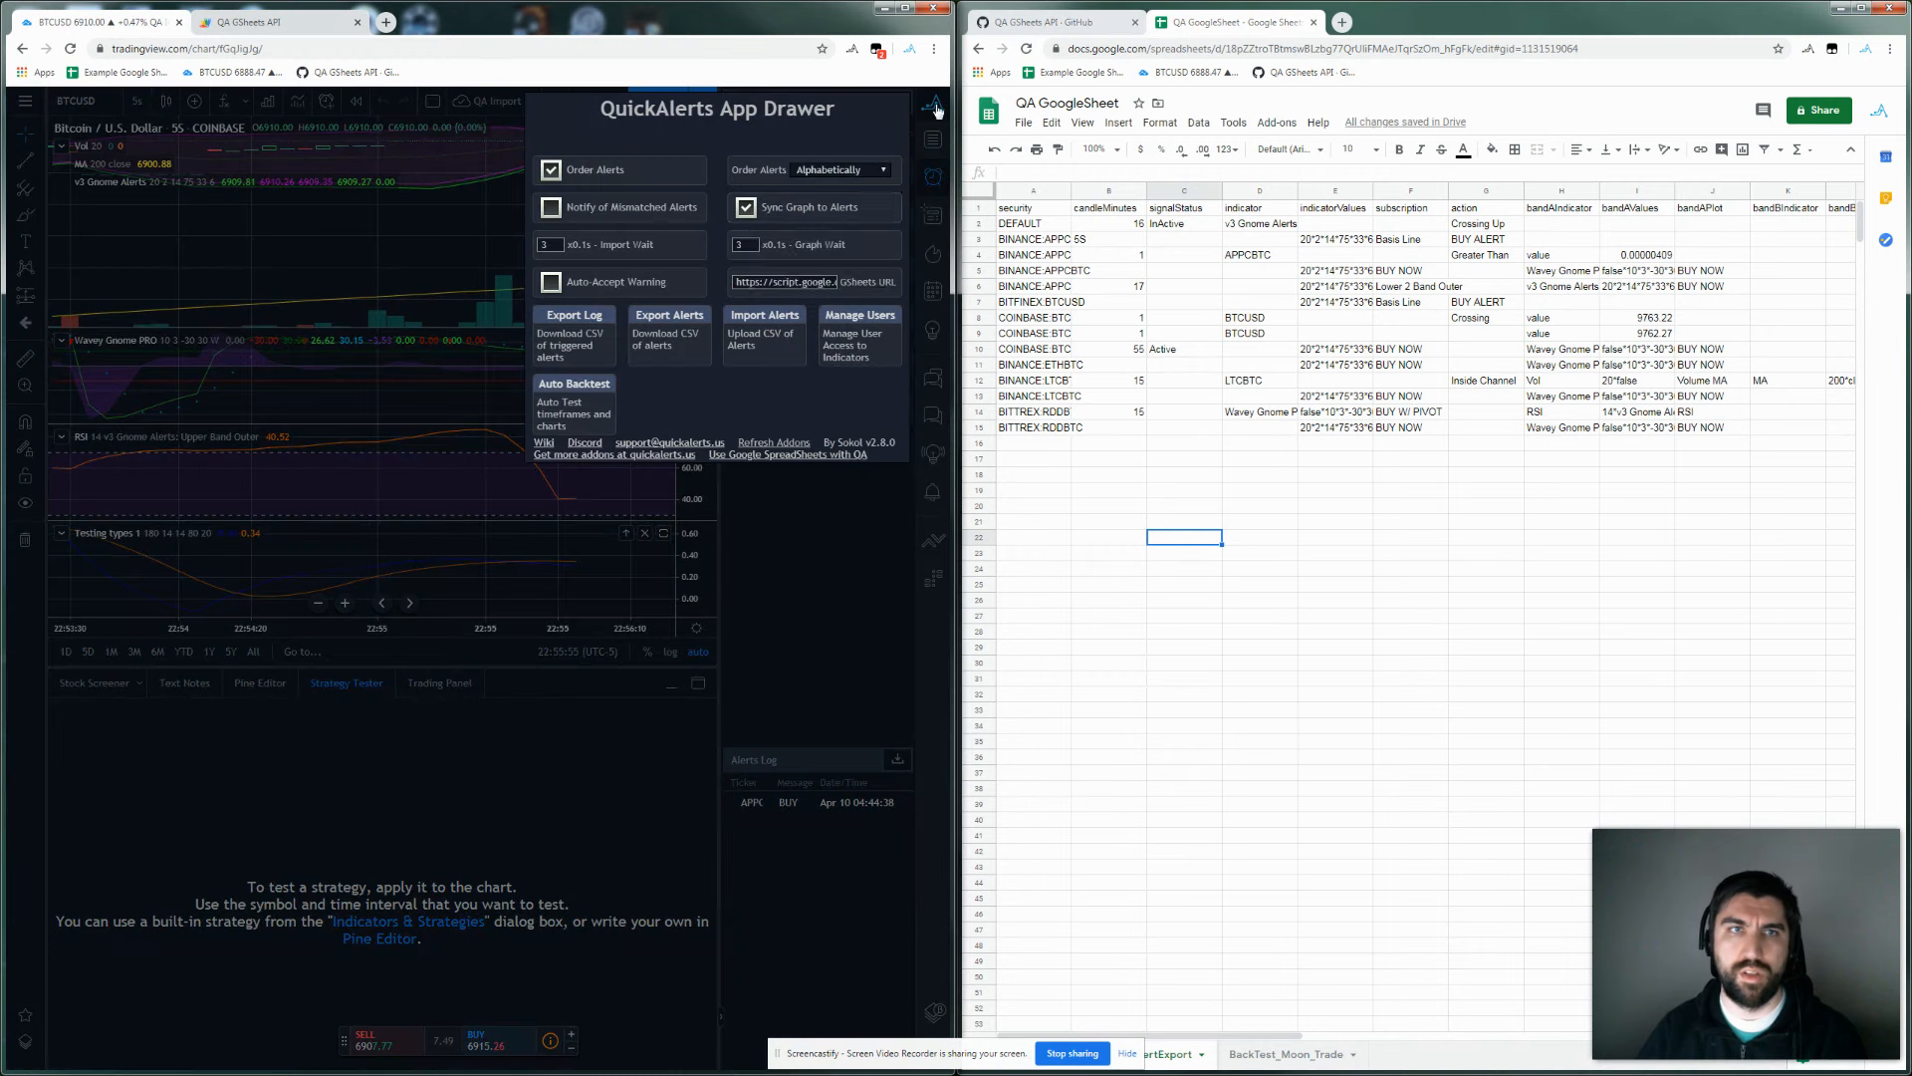
left_click(752, 350)
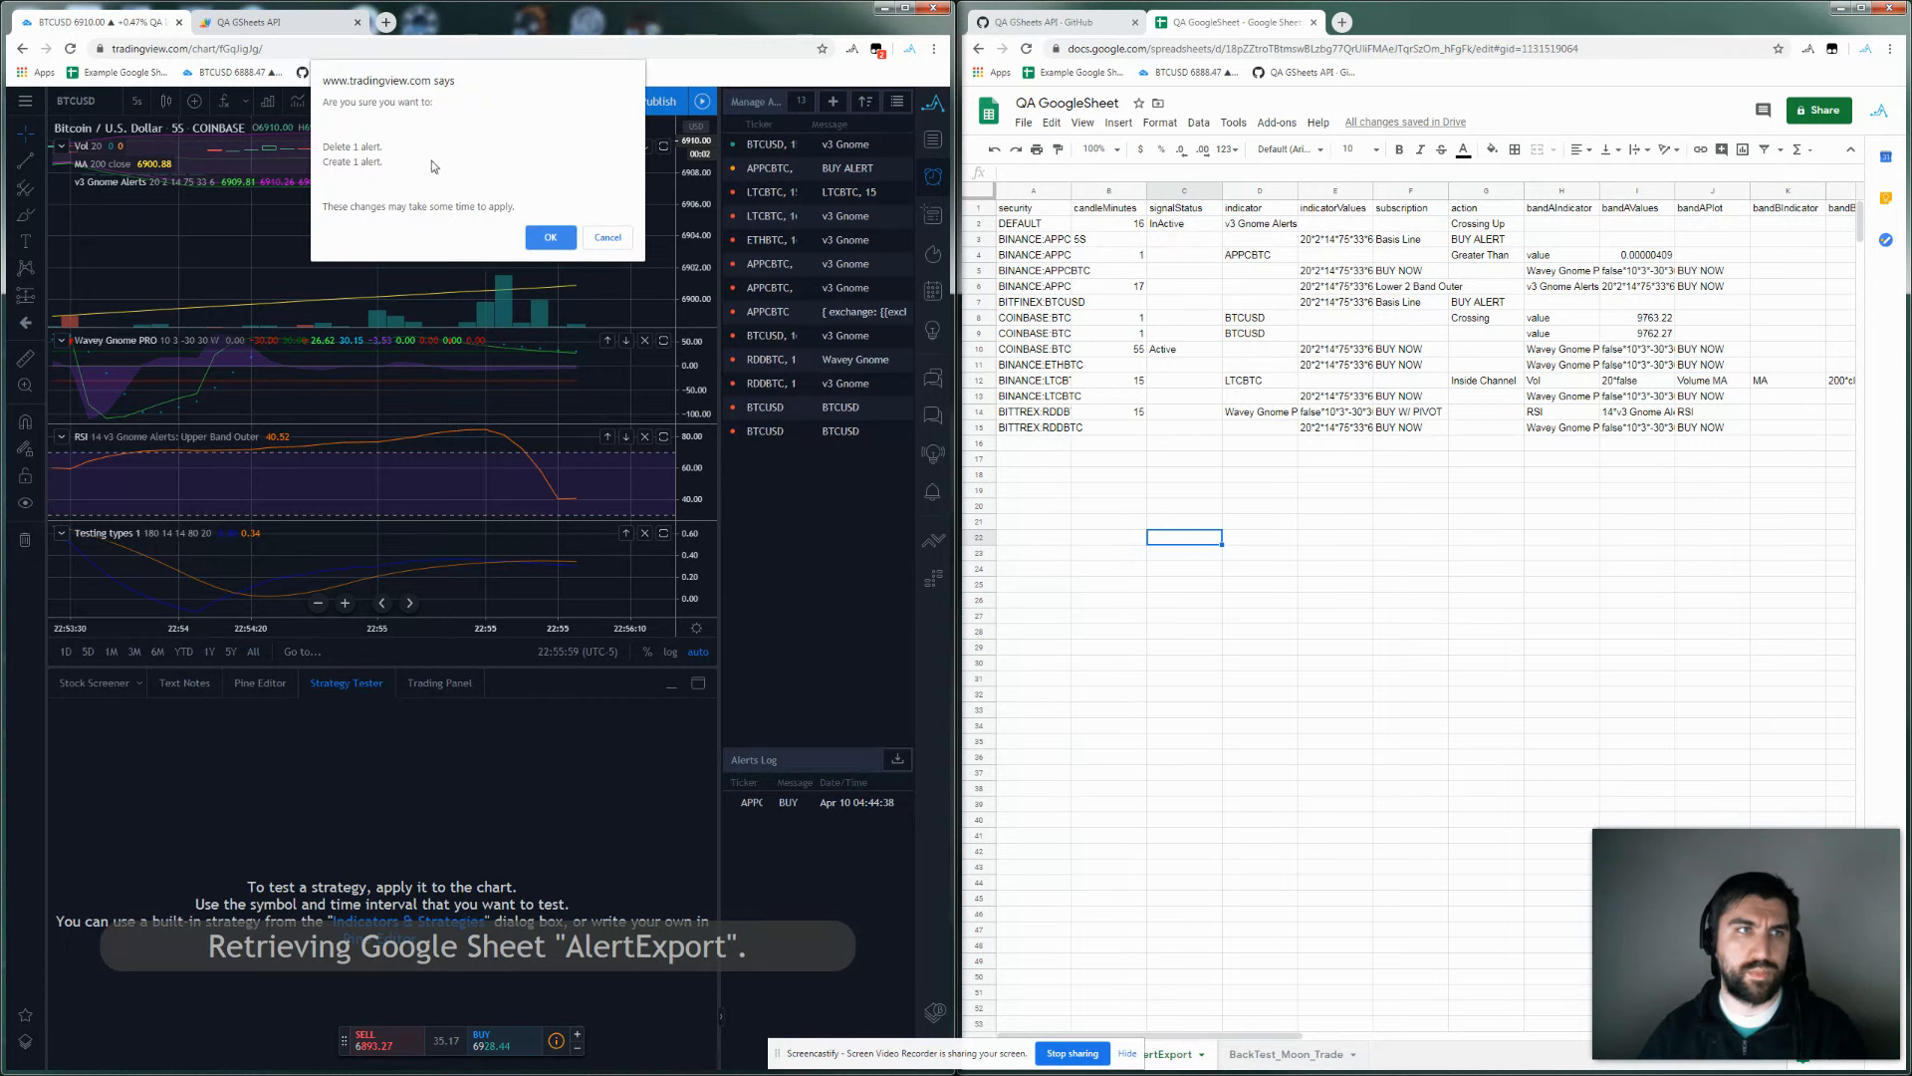
left_click(550, 239)
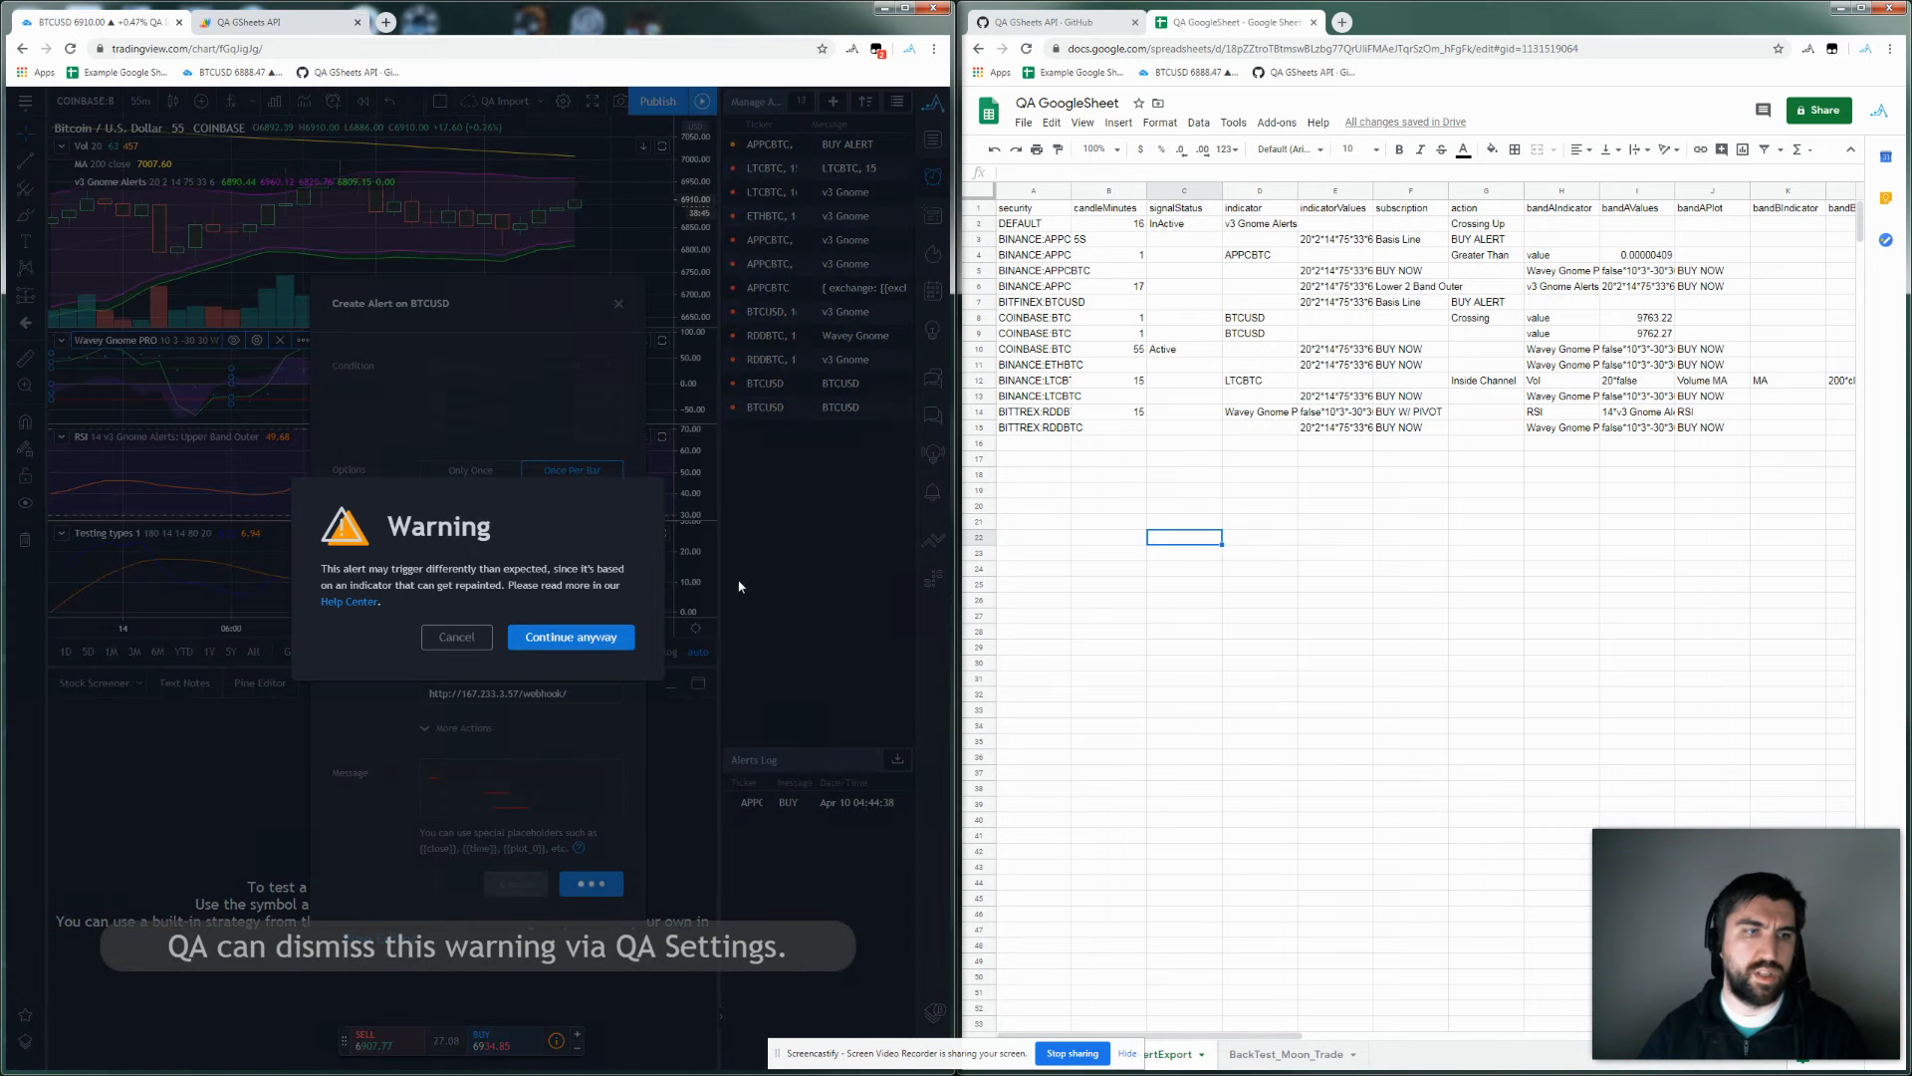
left_click(558, 637)
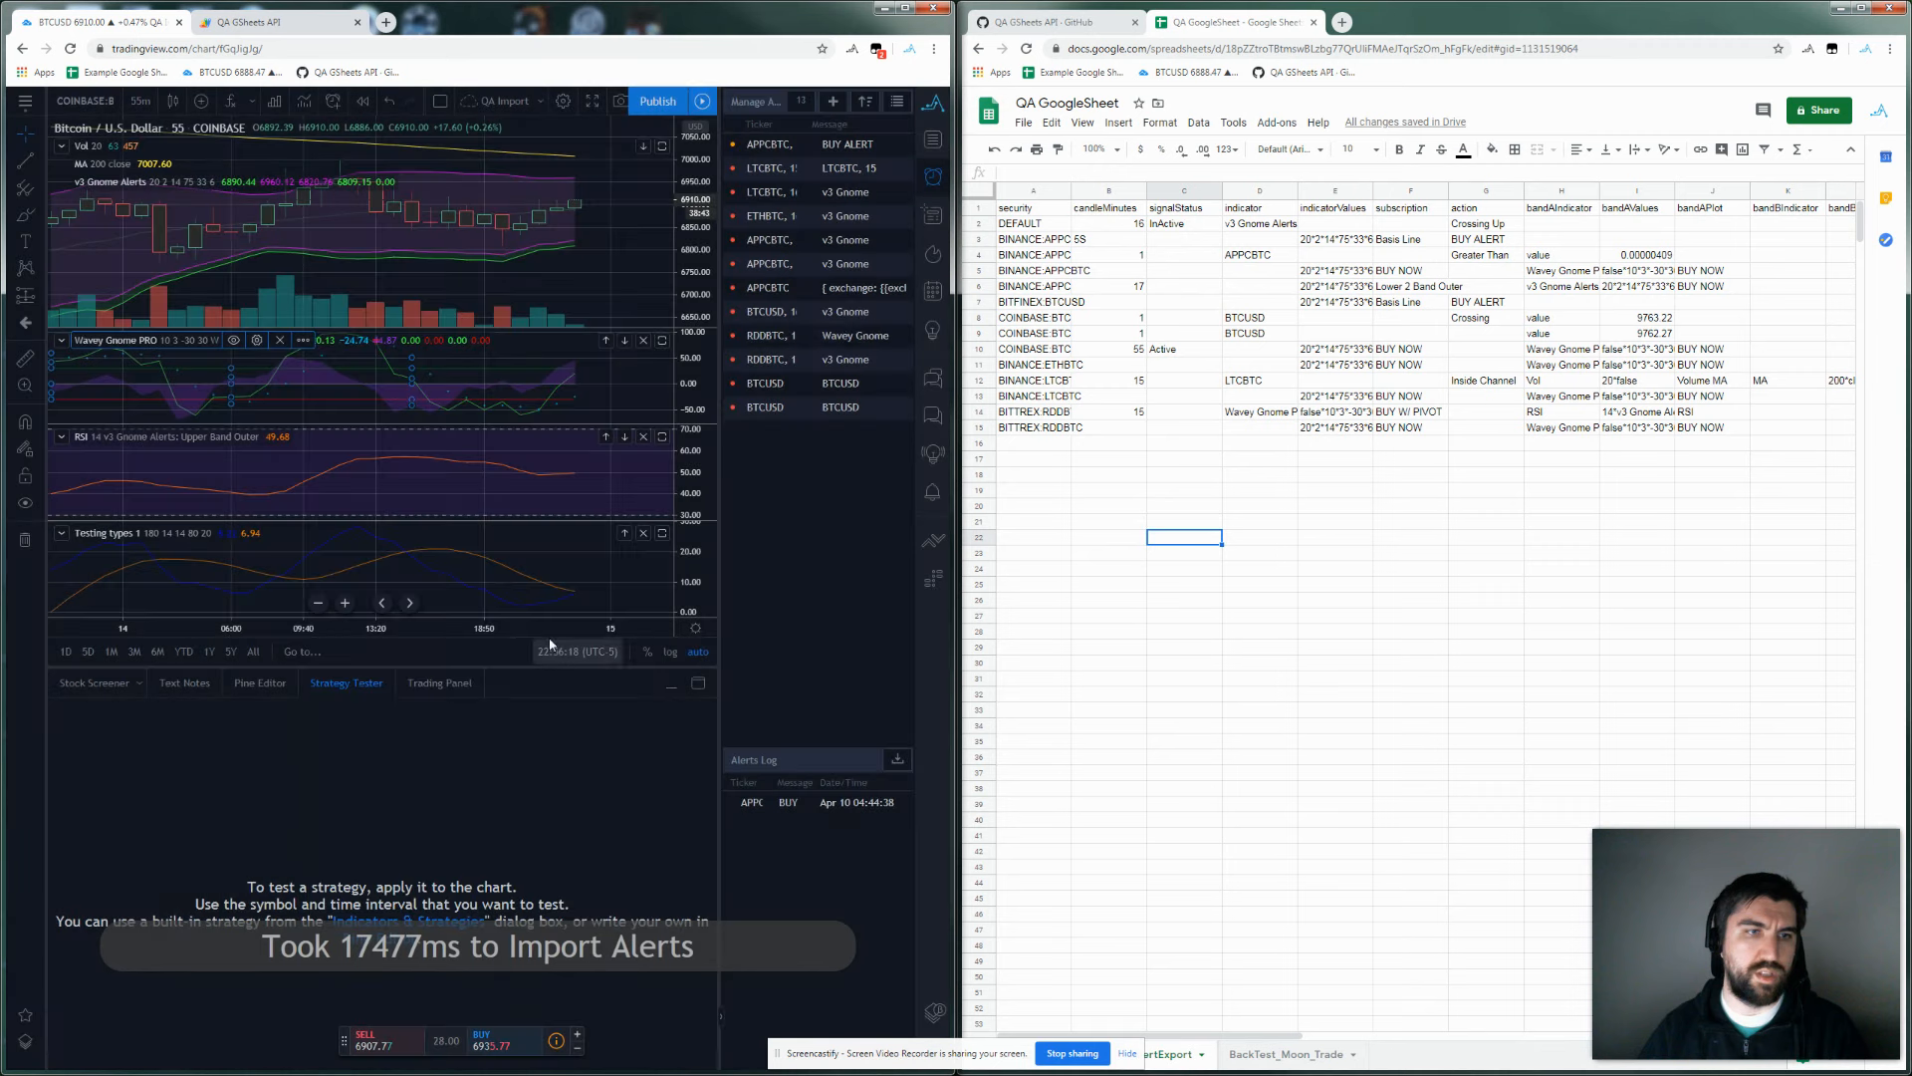
left_click(932, 103)
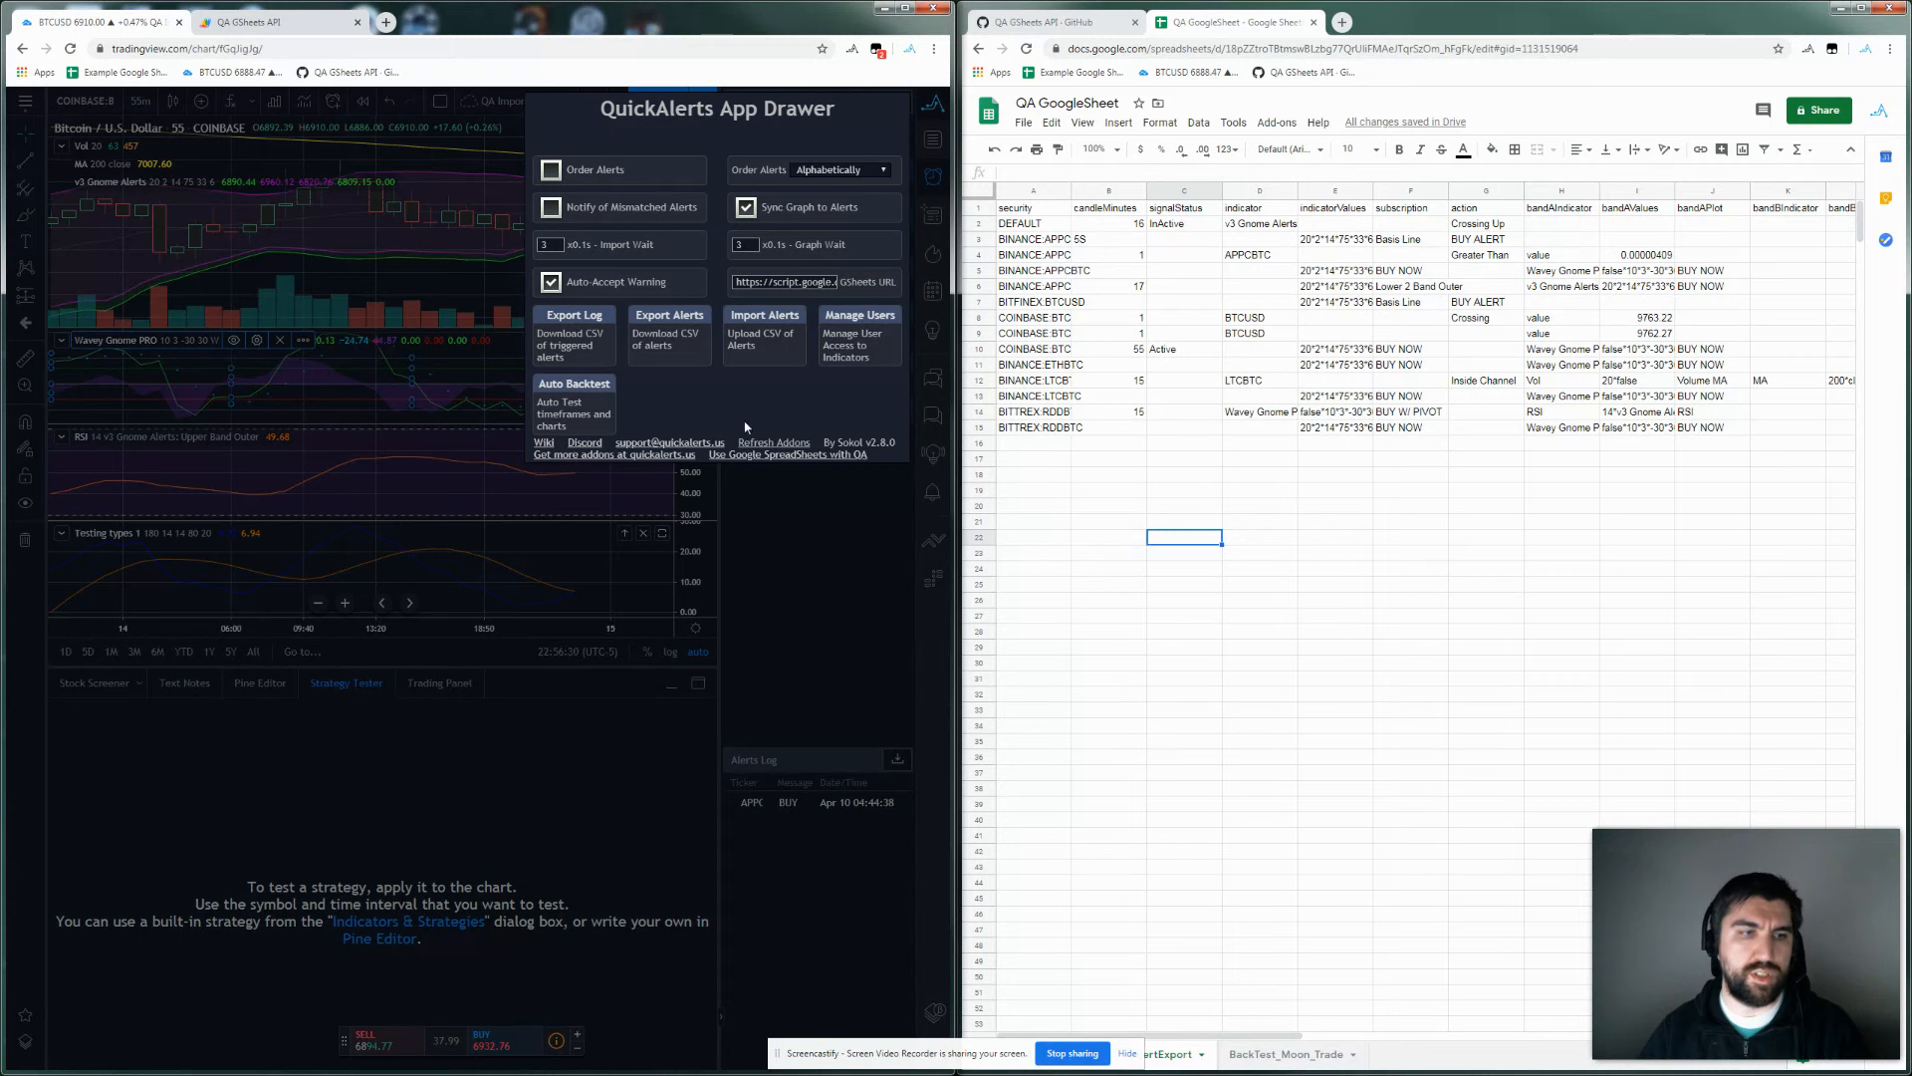
Edit row 10's indicatorValues in E10, changing 75 to 70 (20*2*14*70*33*6).
left_click(811, 613)
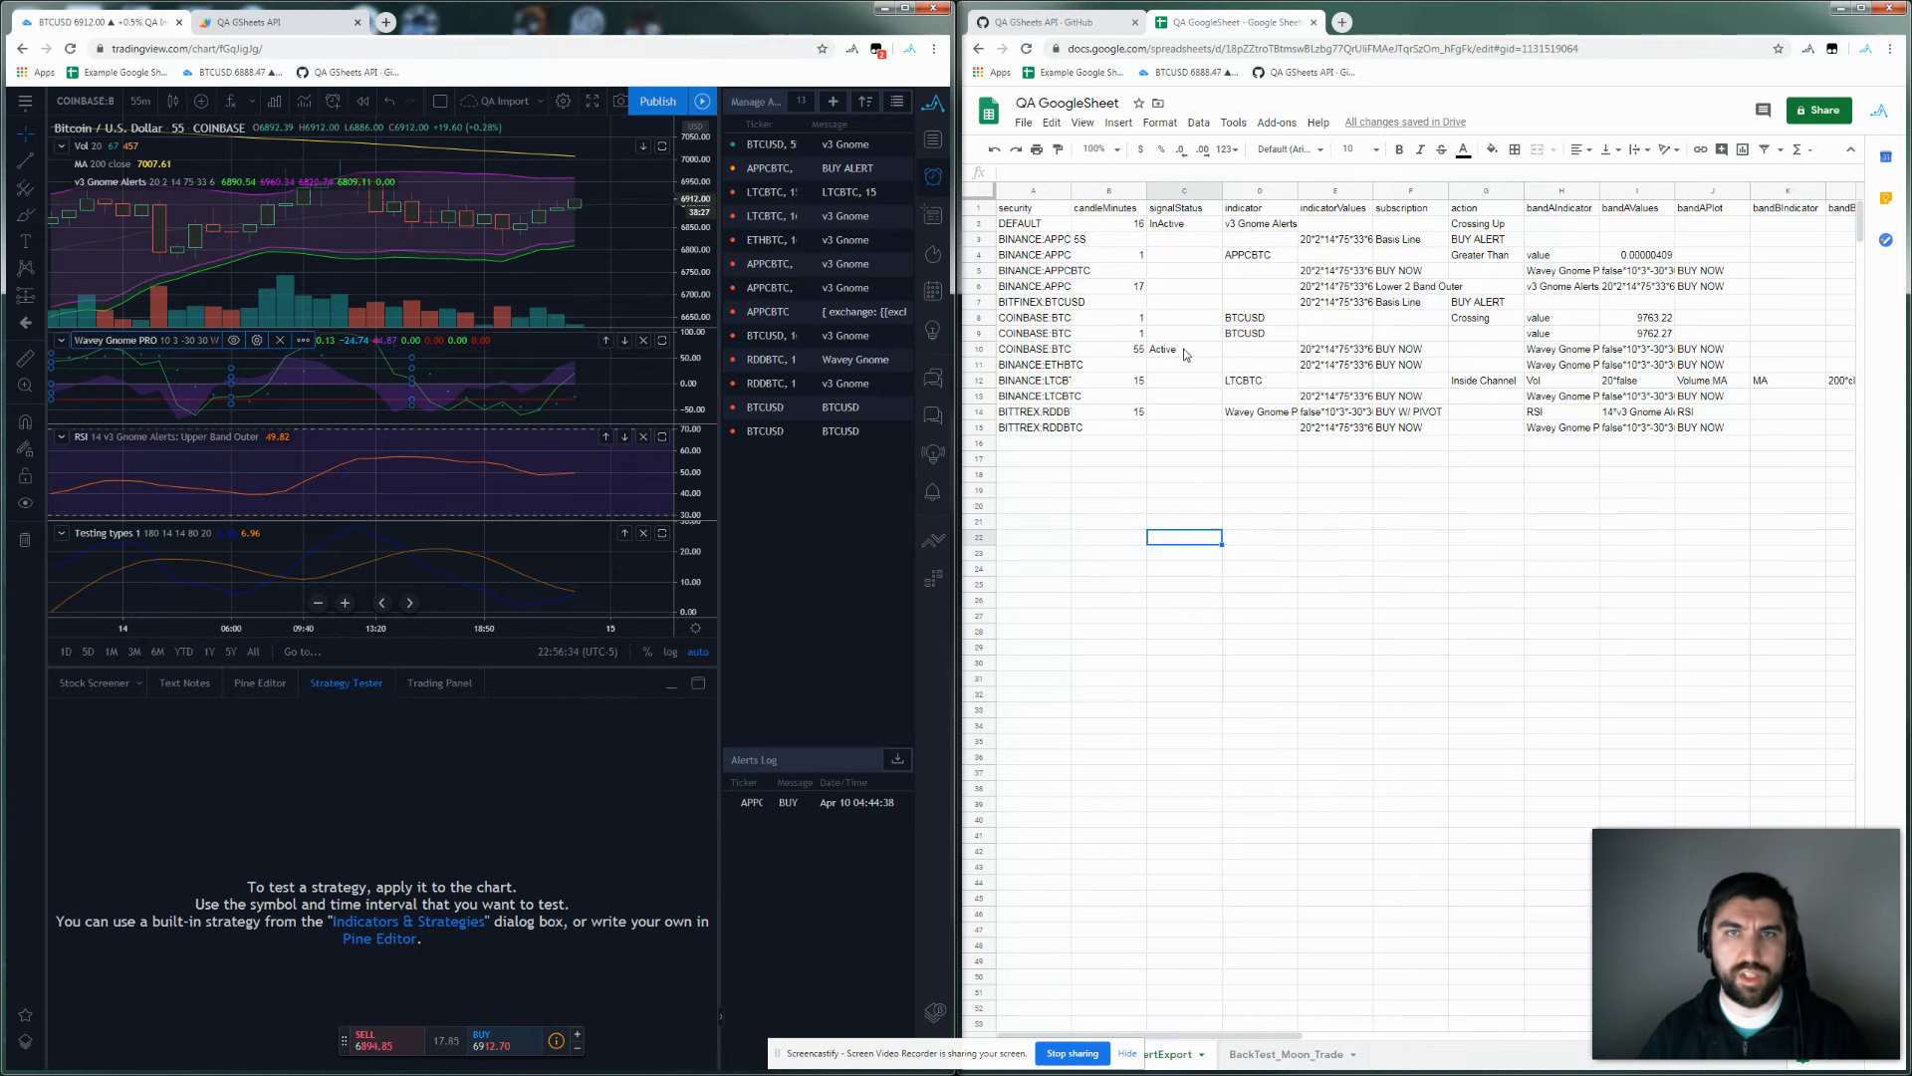
double_click(1320, 351)
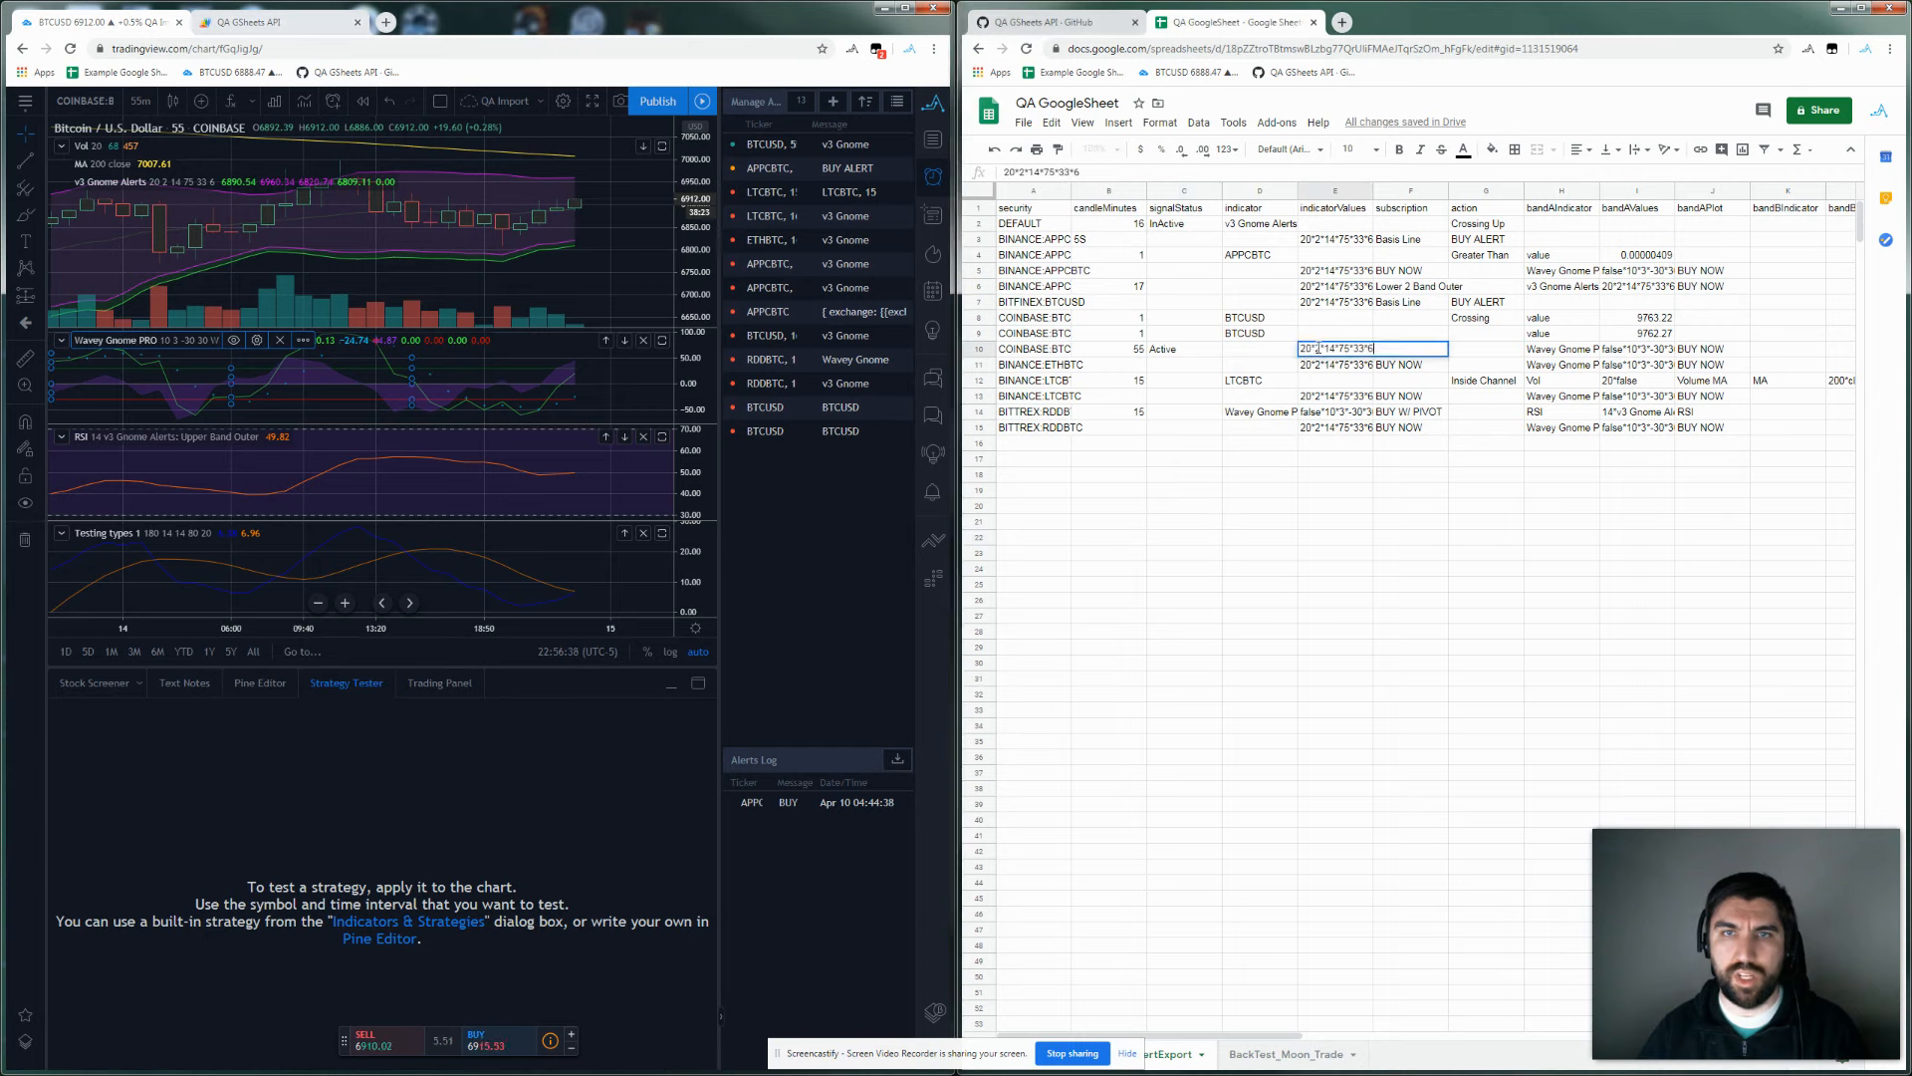
left_click(1345, 350)
key("BackSpace")
type("0")
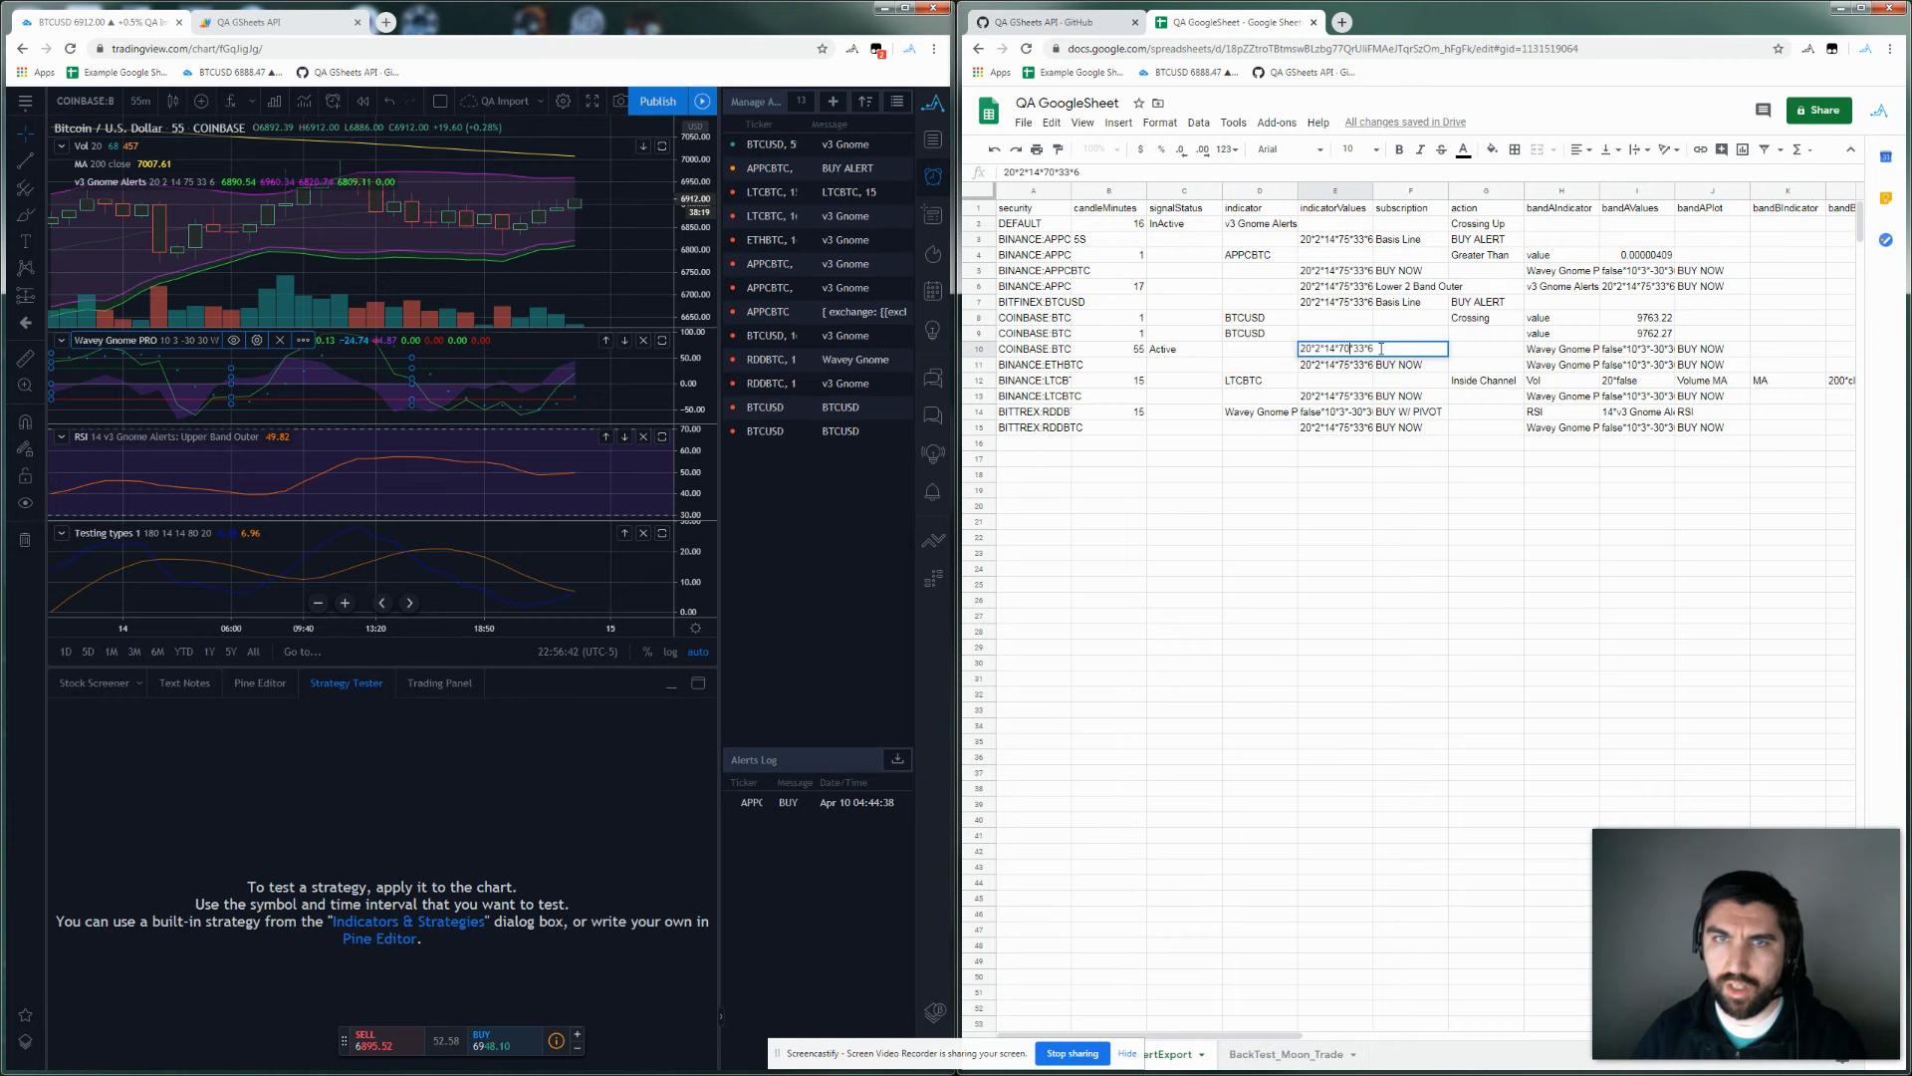
left_click(1379, 572)
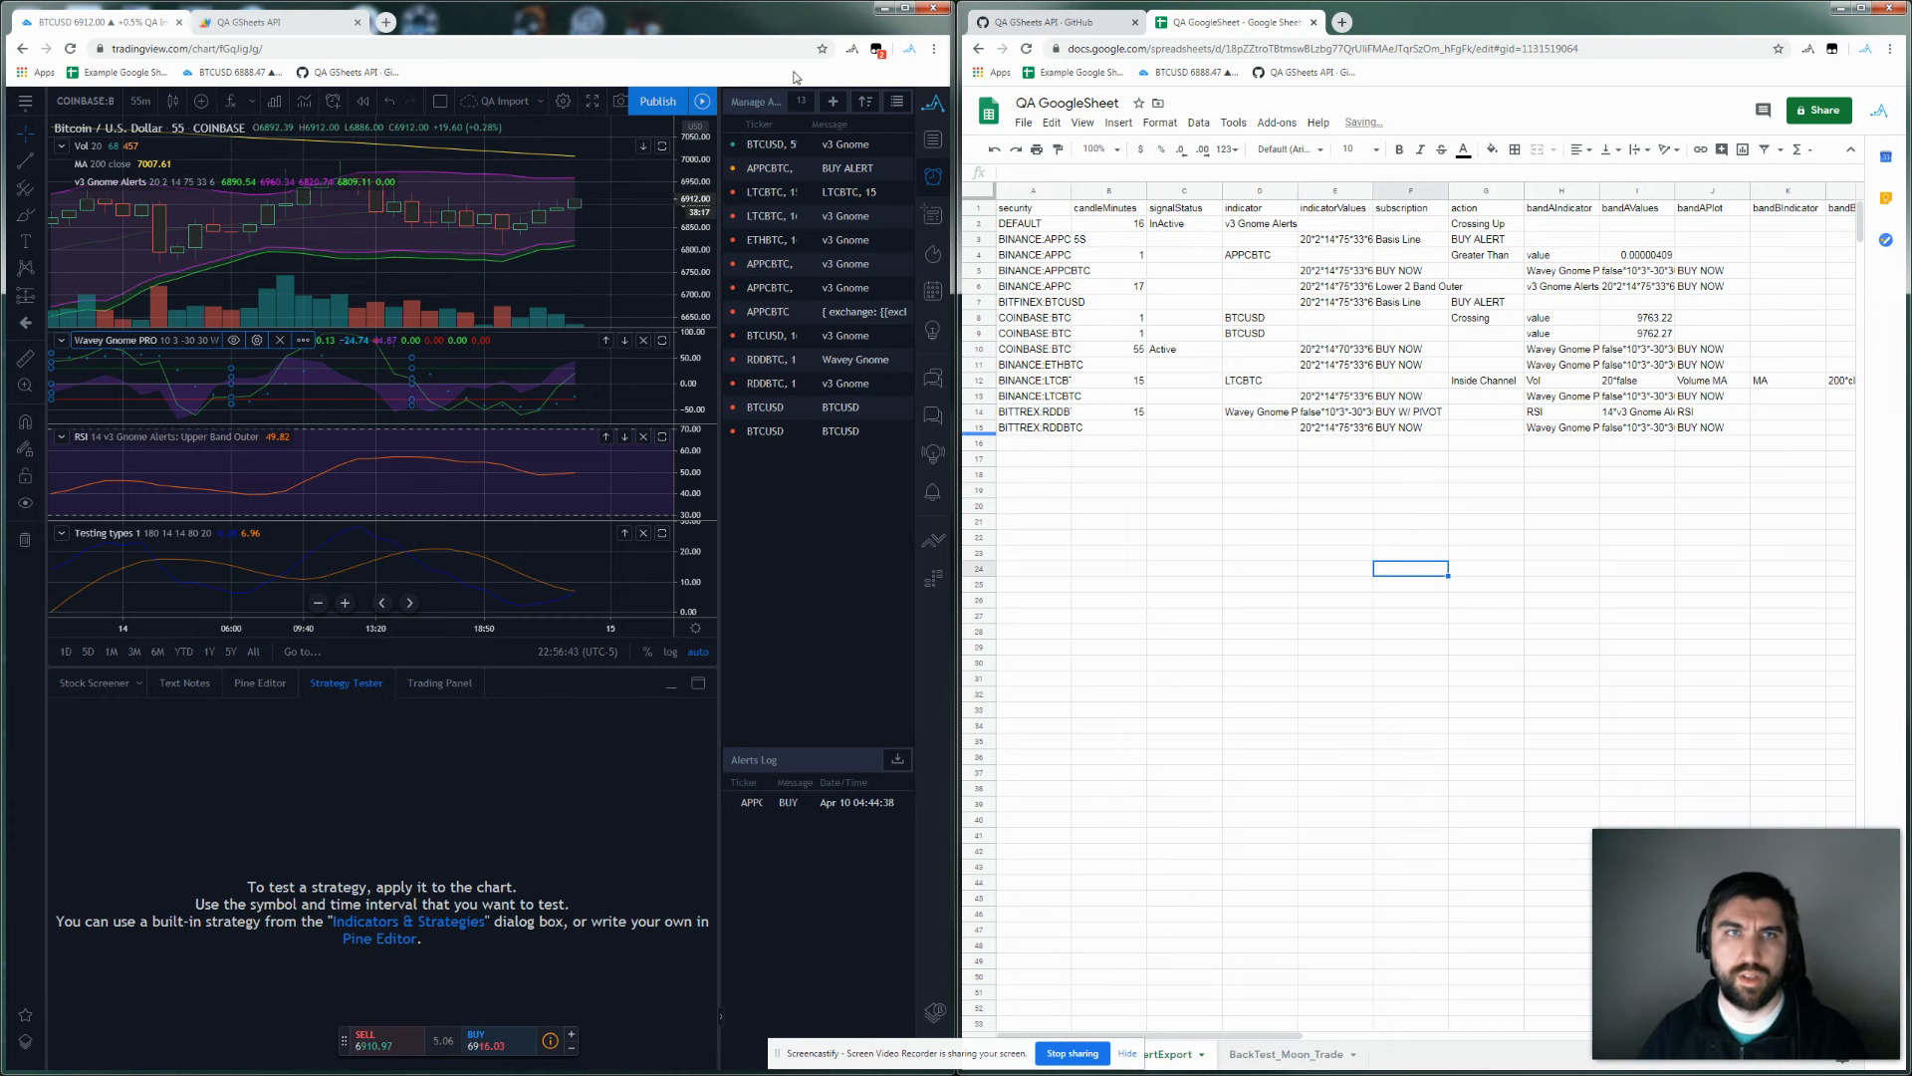
Re-import the updated alerts, then view BackTest_Moon_Trade and the QA GSheets API gist.
left_click(933, 102)
left_click(769, 338)
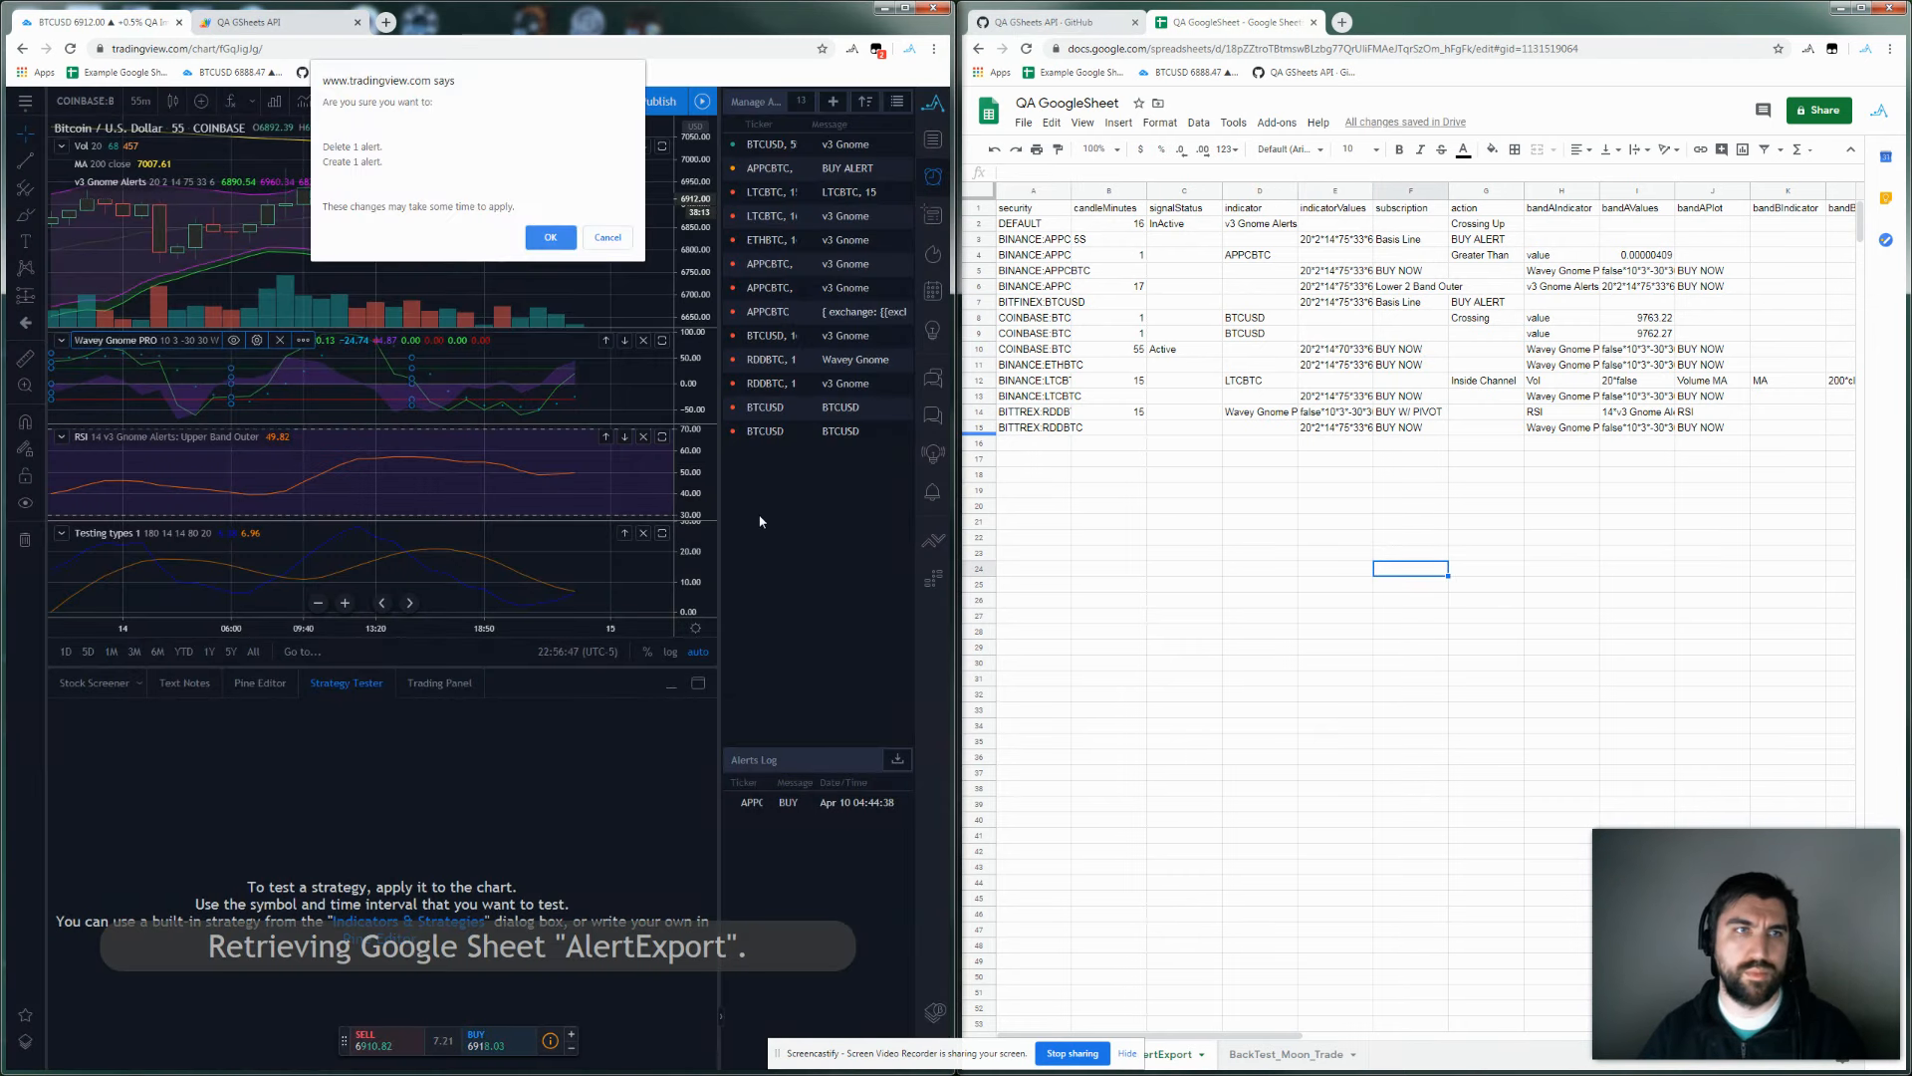
left_click(549, 238)
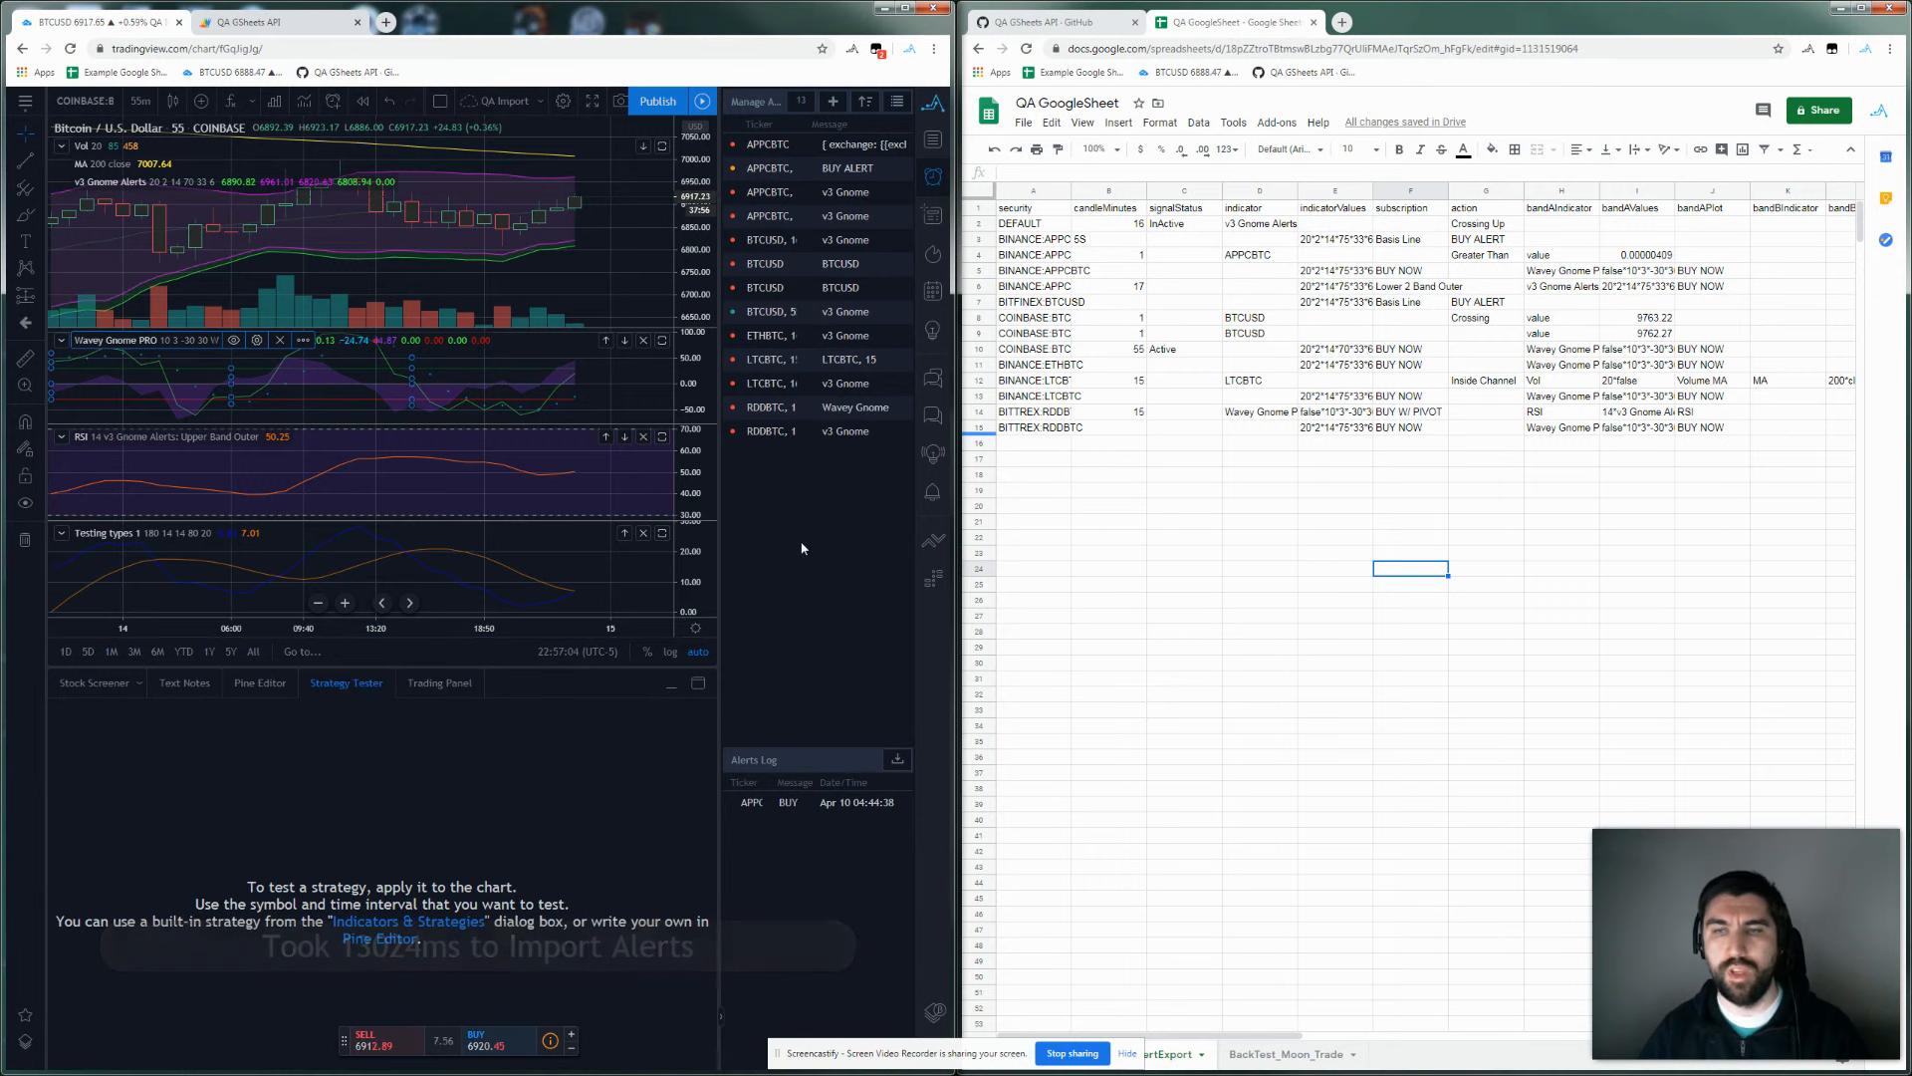
left_click(1293, 1056)
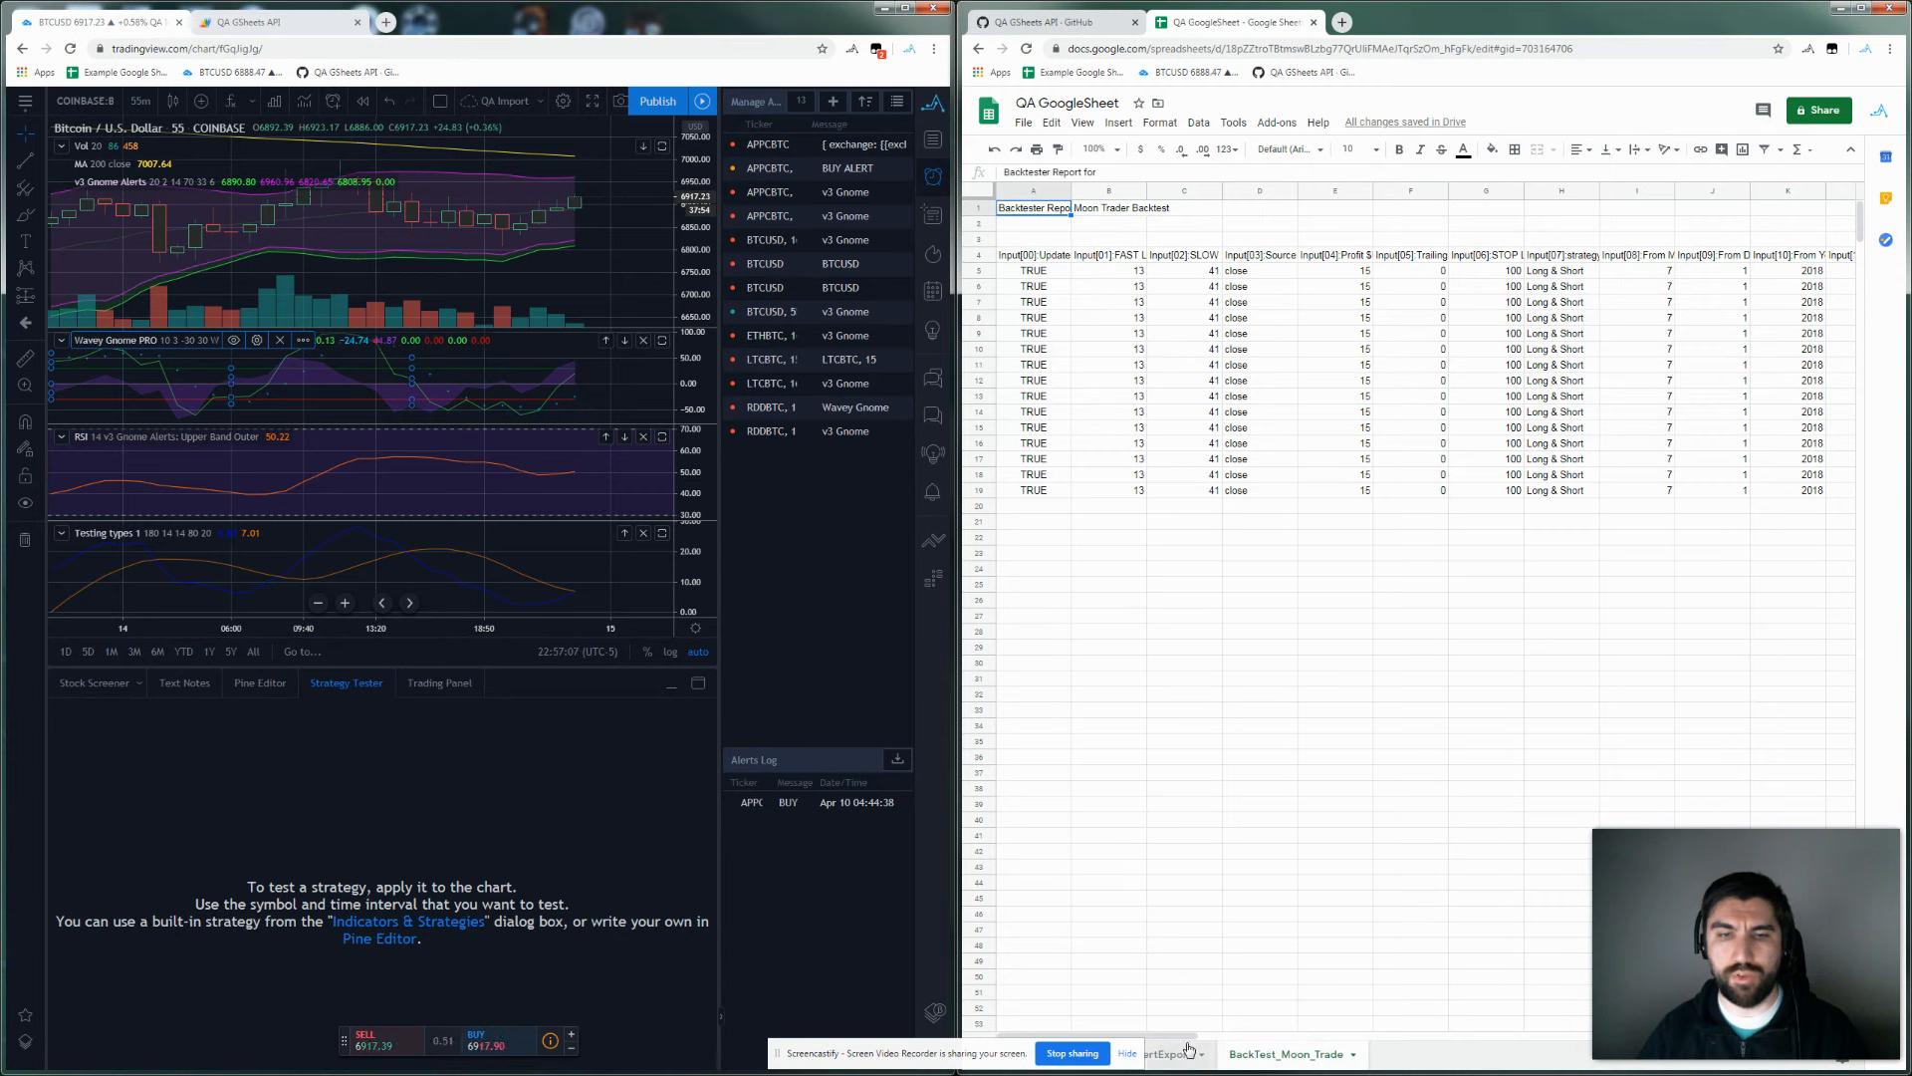
left_click(1049, 24)
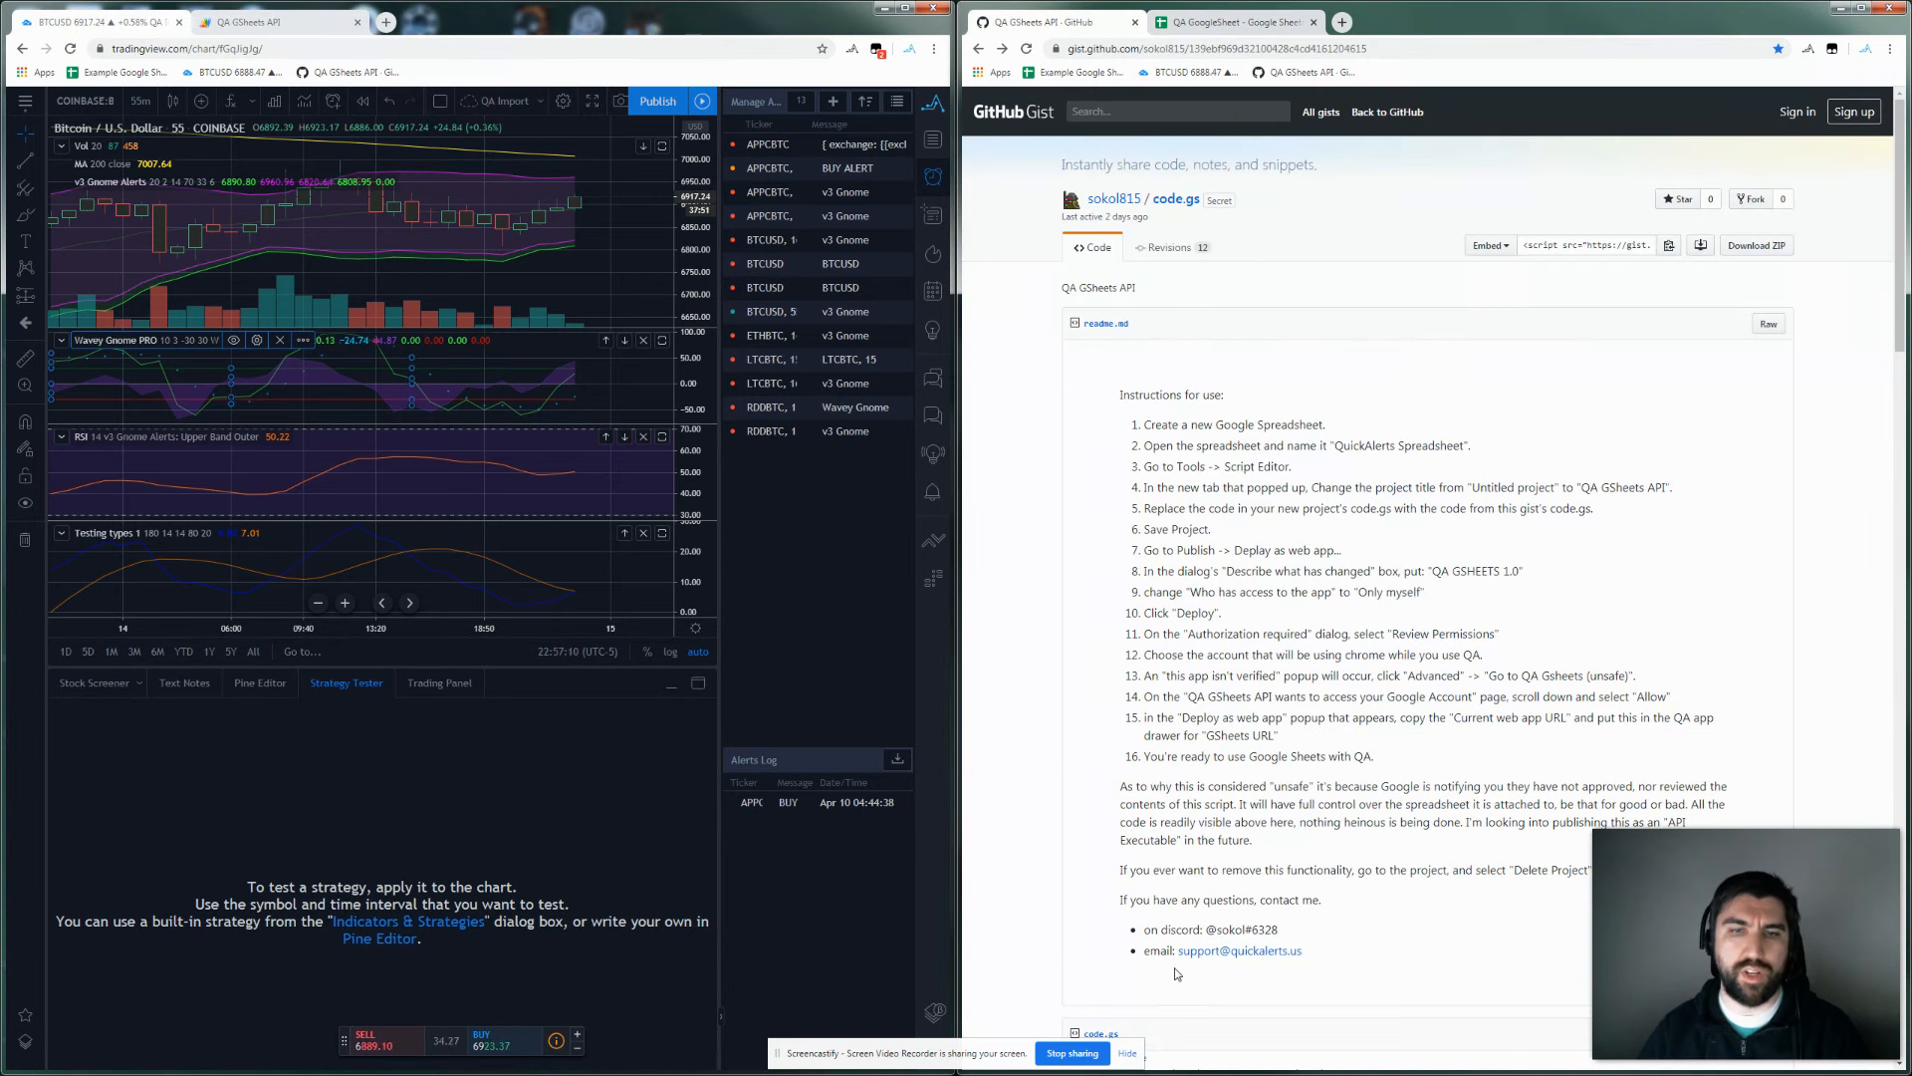